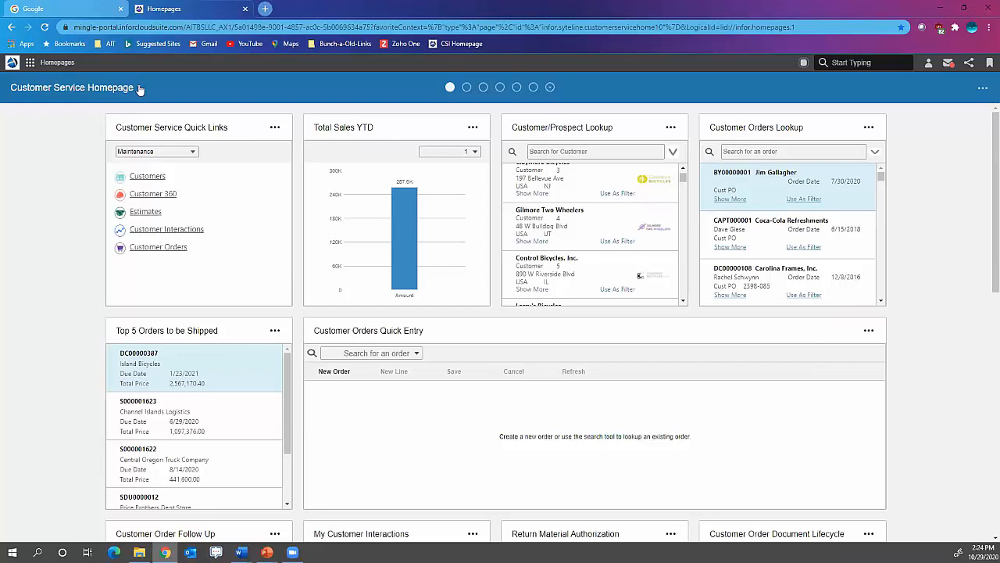
- Look through the Controller, Executive and Purchasing homepages, then open the Lunch & Learn page
click(467, 88)
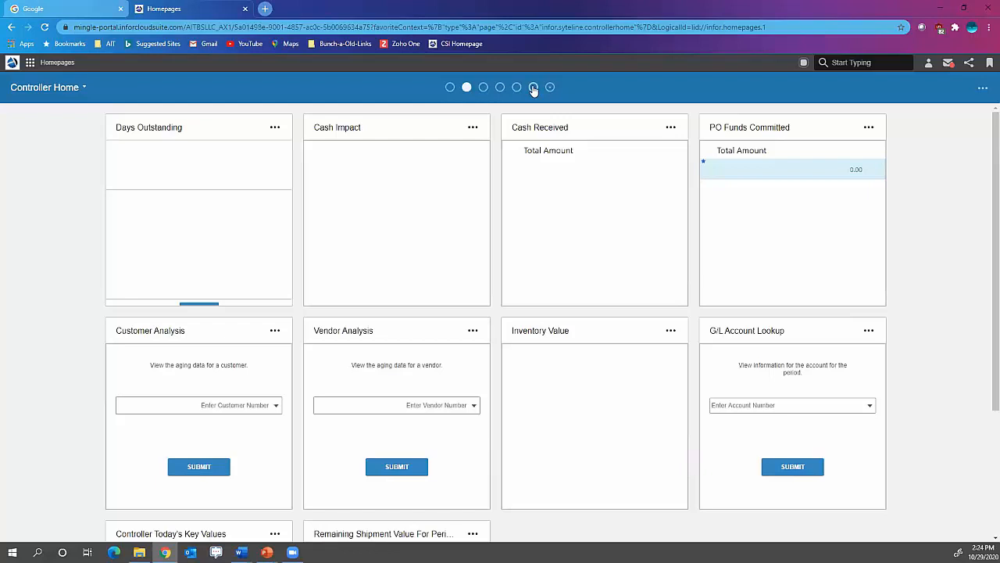
click(500, 87)
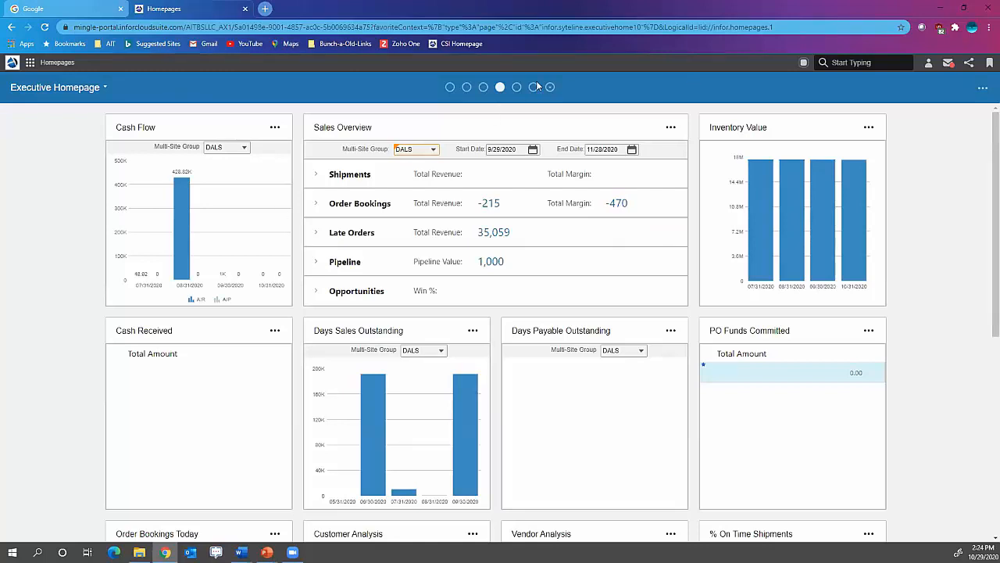
click(518, 88)
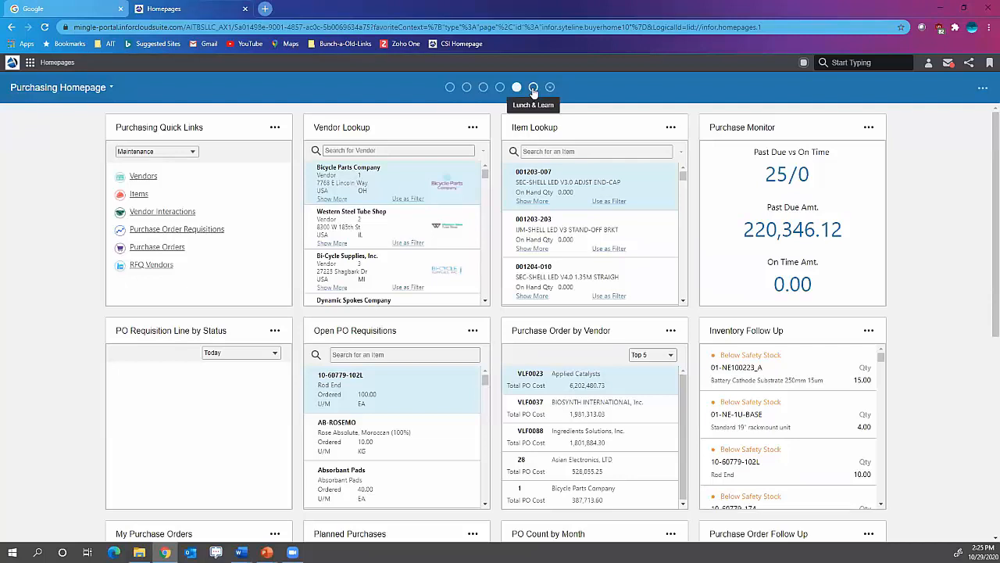
click(532, 88)
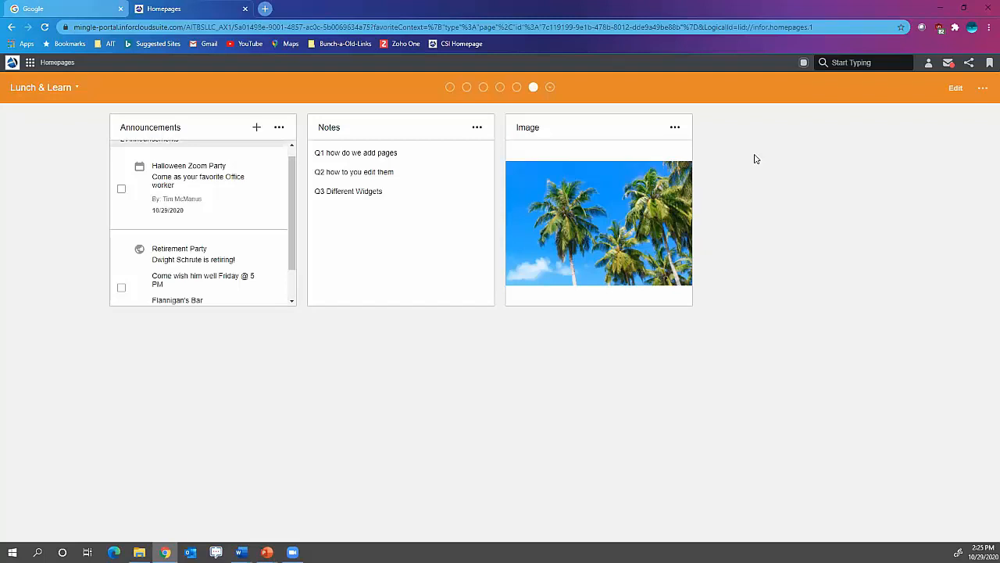
- Check the list of additional homepages and read through the announcements on the Lunch & Learn page
click(551, 87)
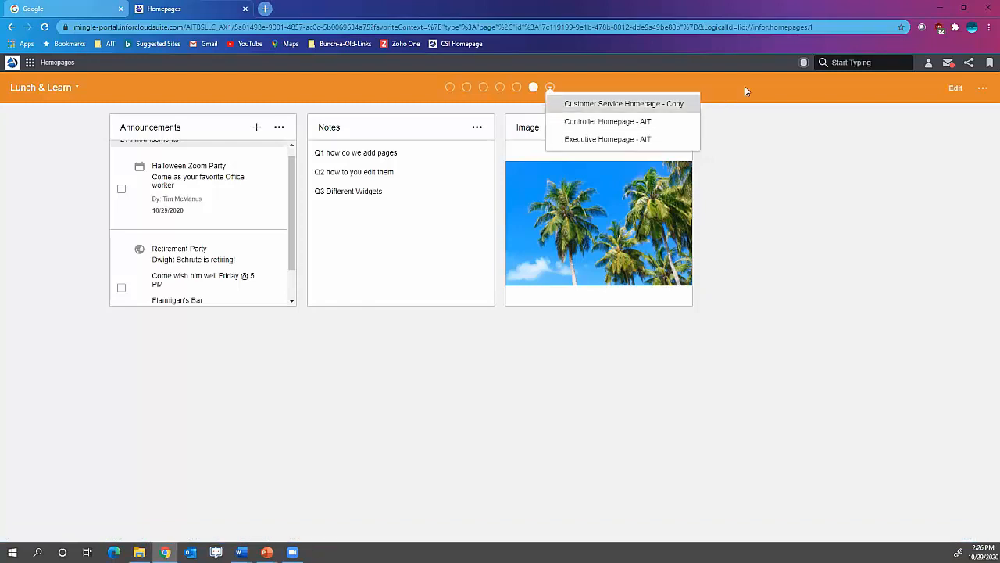
click(836, 286)
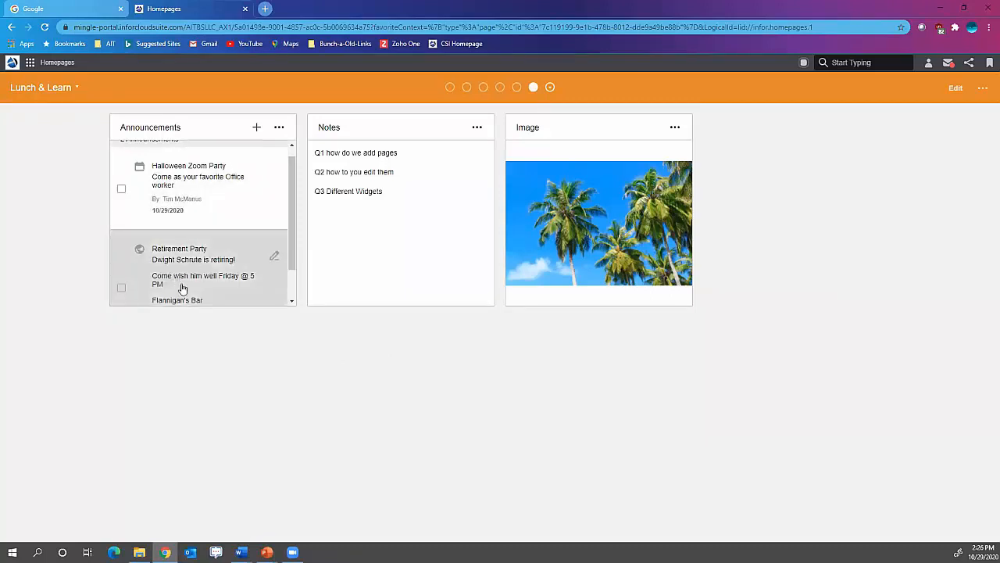
scroll(223, 283, down, 1)
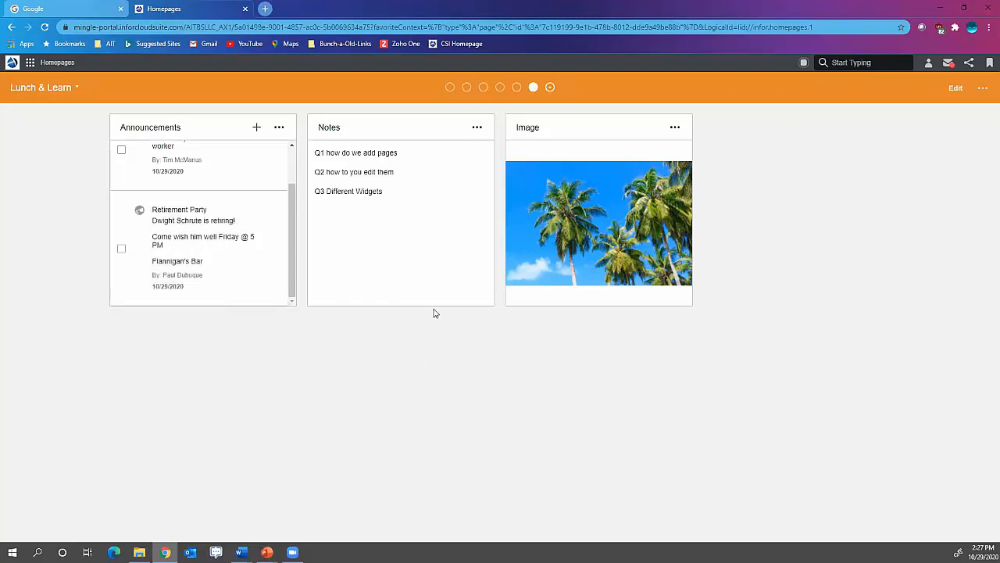
- Add the line "type" below "Q3 Different Widgets" in the Notes widget
click(361, 218)
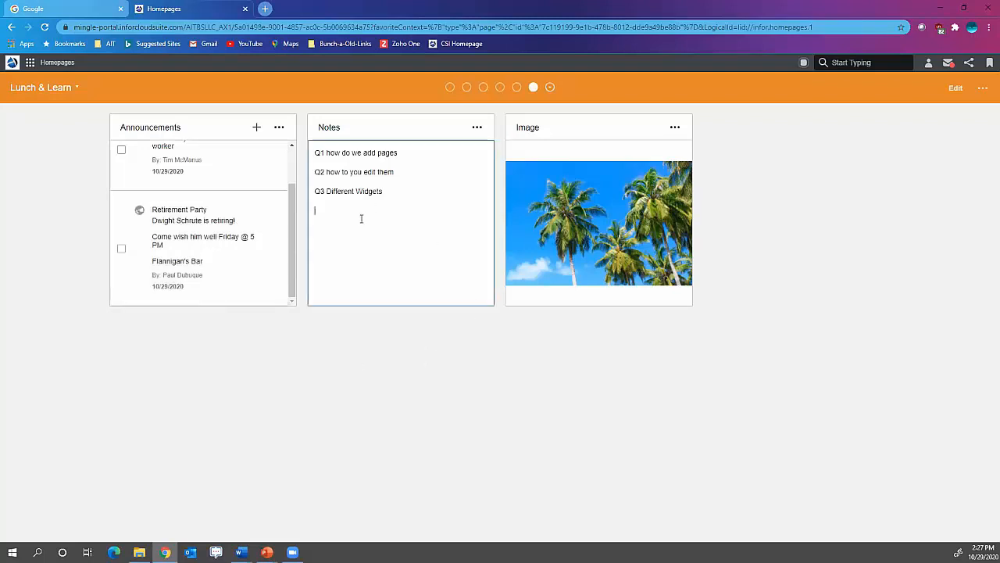
text(type)
- Edit the Lunch & Learn page layout and add the IDM Documents widget from the Application category of the widget catalog
click(983, 90)
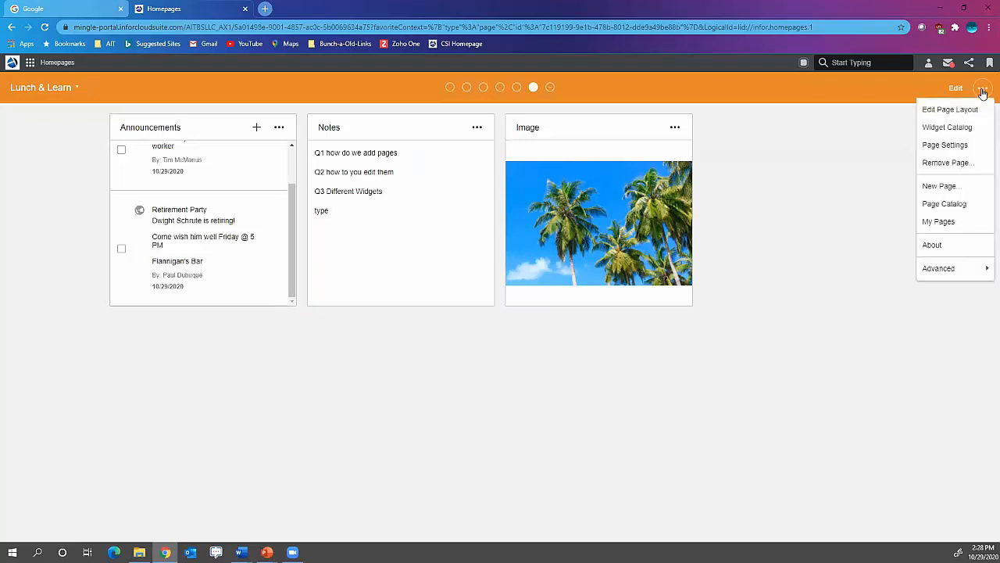
click(942, 110)
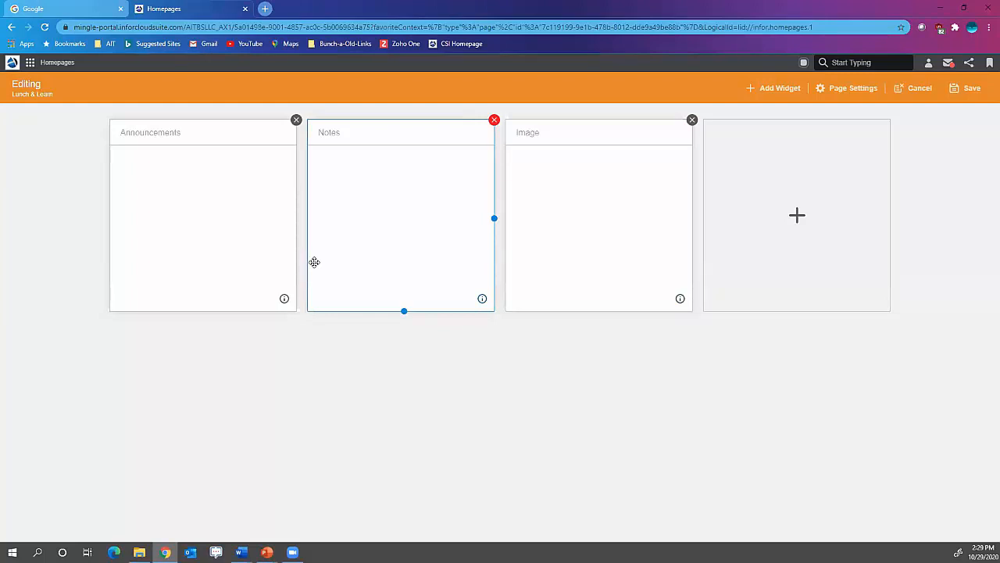
click(774, 90)
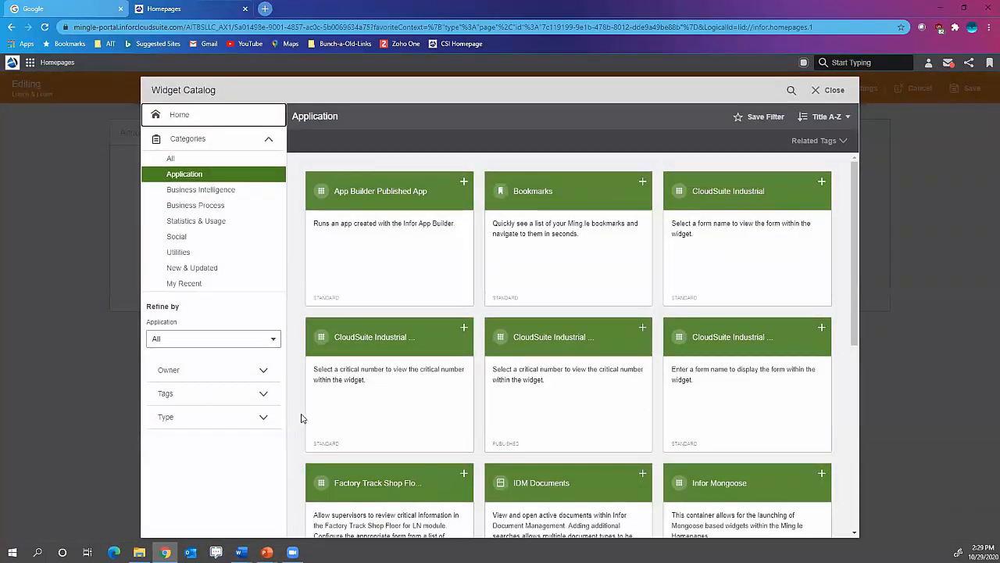
scroll(423, 414, down, 3)
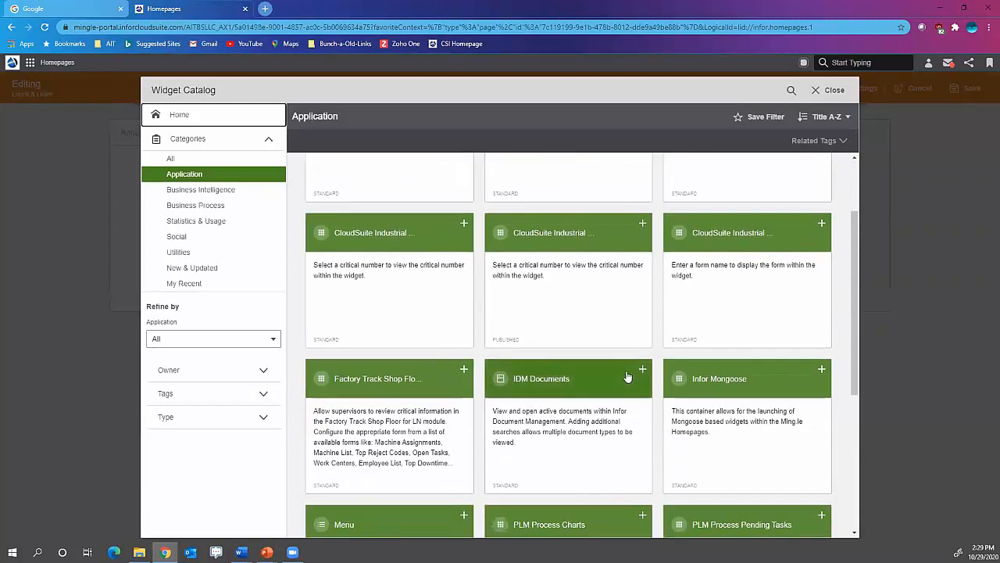
scroll(568, 420, down, 1)
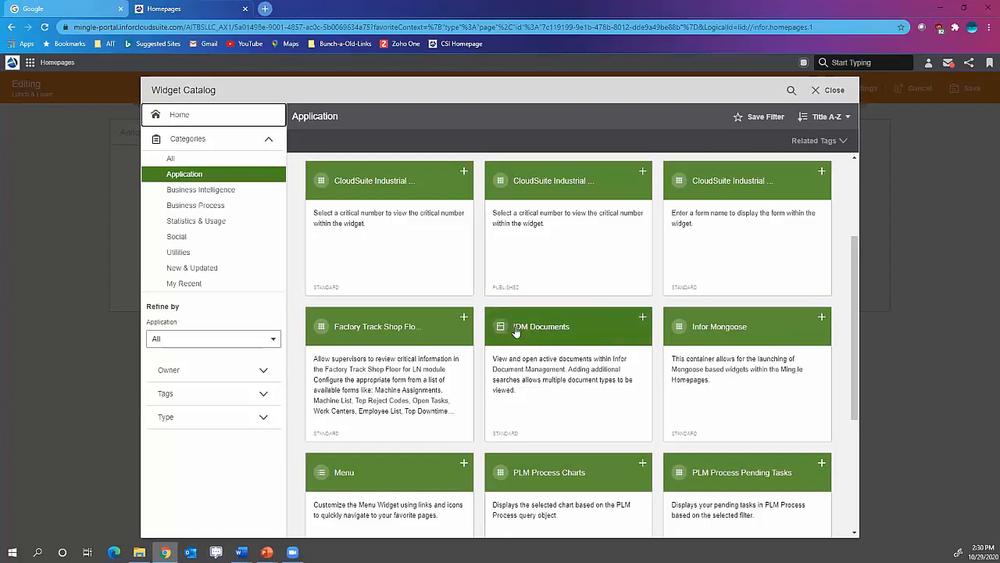
click(579, 319)
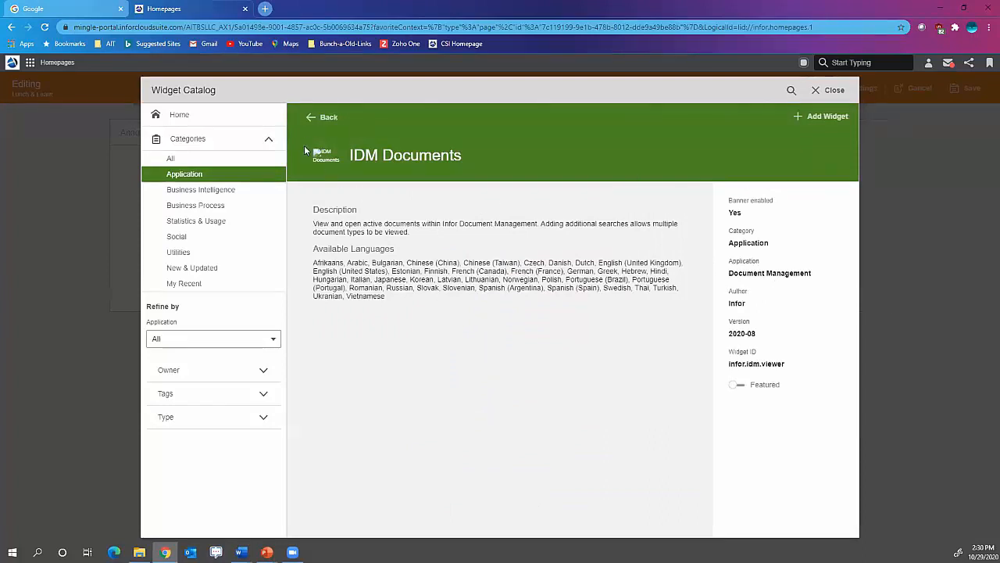
click(327, 118)
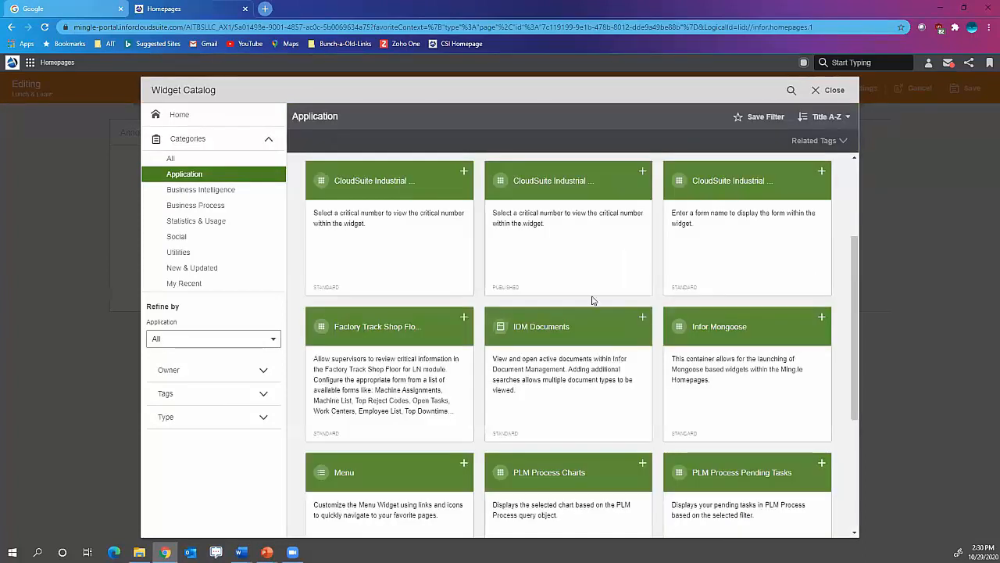
click(642, 319)
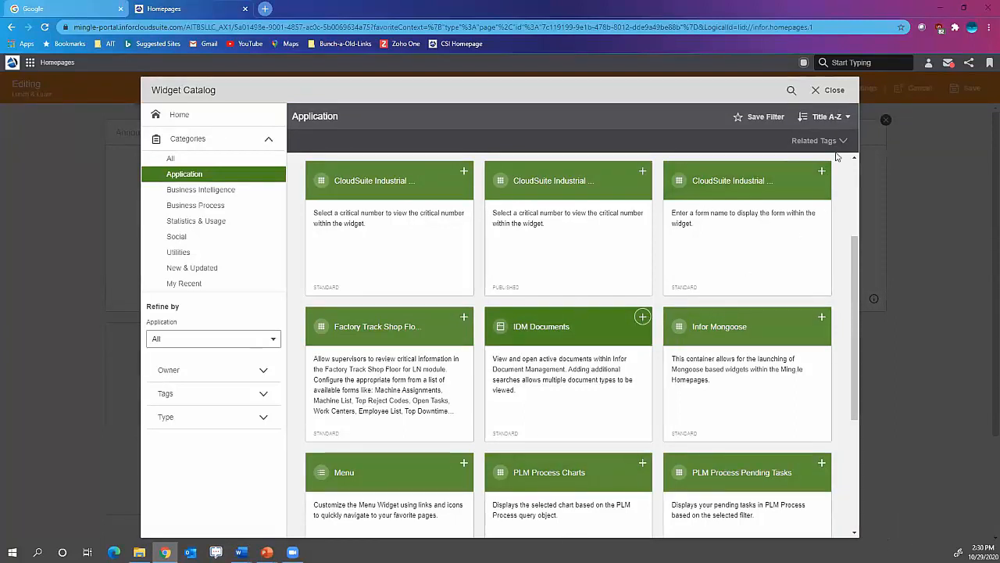
click(830, 90)
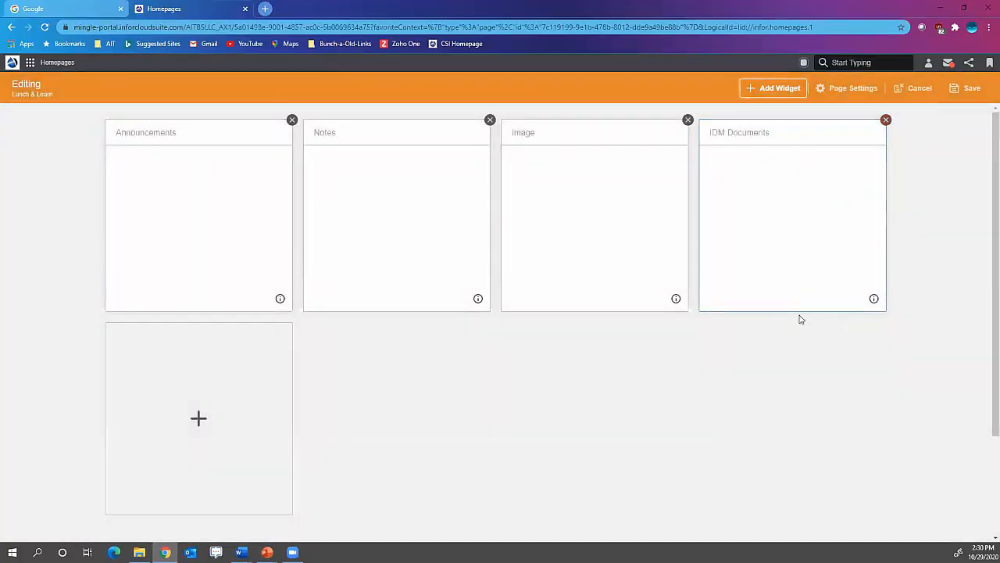
- Enlarge the IDM Documents widget to two columns wide and two rows high, and save the page layout
drag(794, 311, 817, 511)
drag(883, 320, 983, 329)
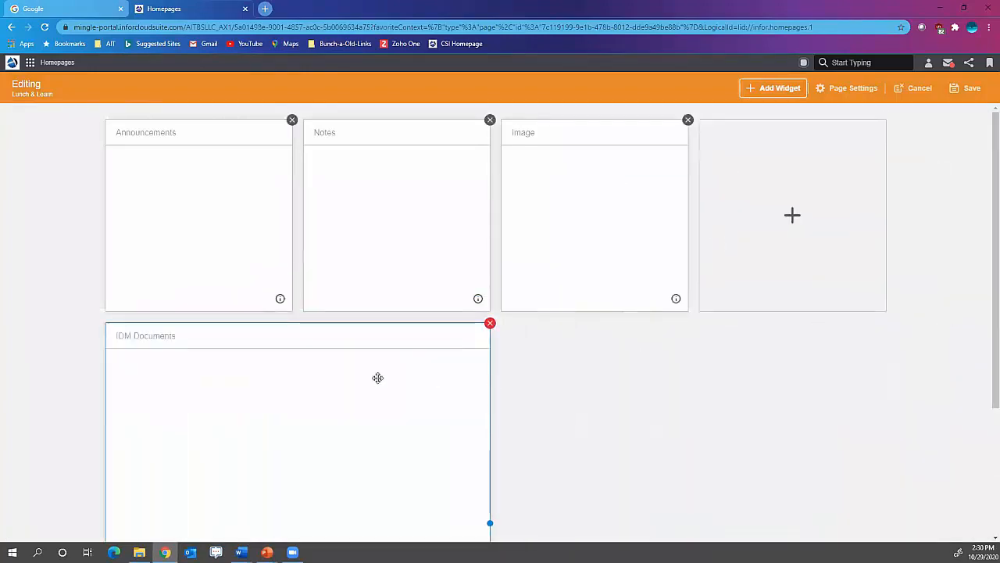
drag(319, 393, 301, 196)
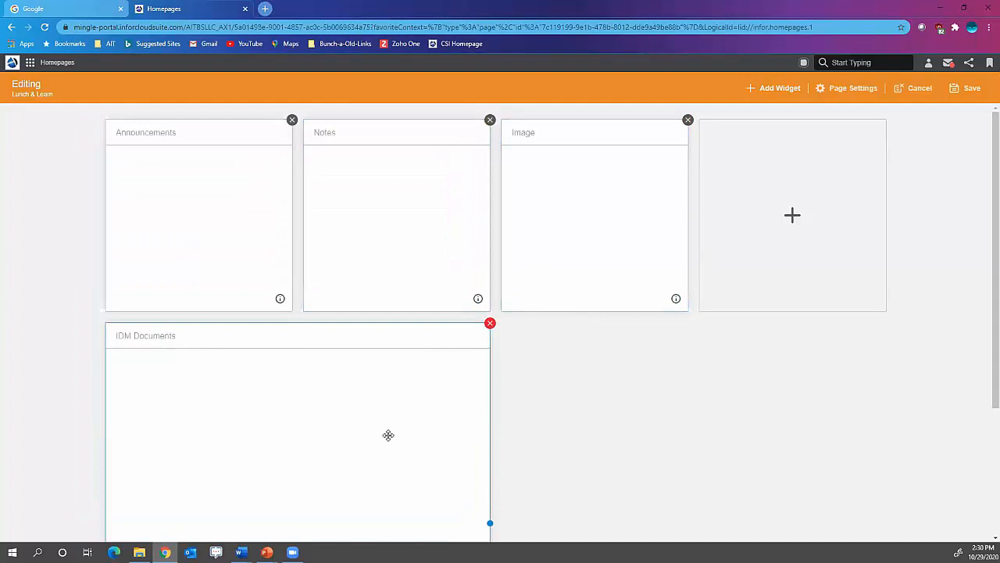
scroll(389, 435, down, 1)
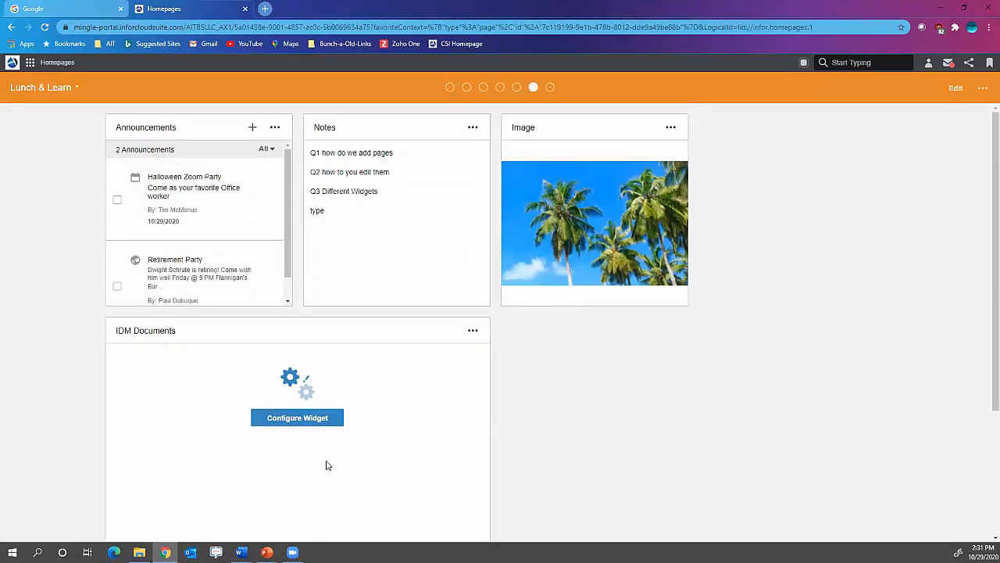
- Configure the IDM Documents widget to show as a carousel and start a new document view with document type Office_Carousel
click(312, 421)
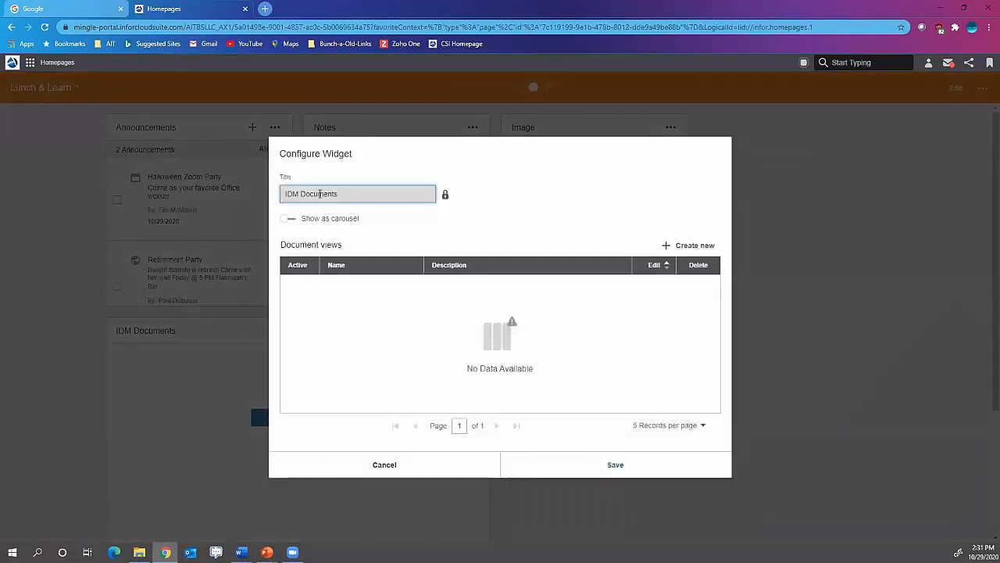
click(288, 219)
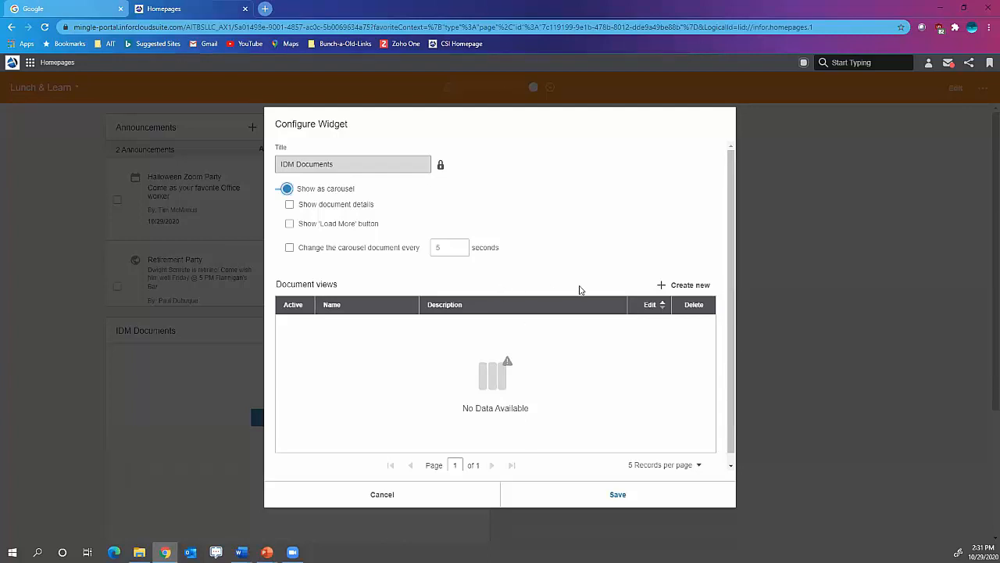
click(664, 285)
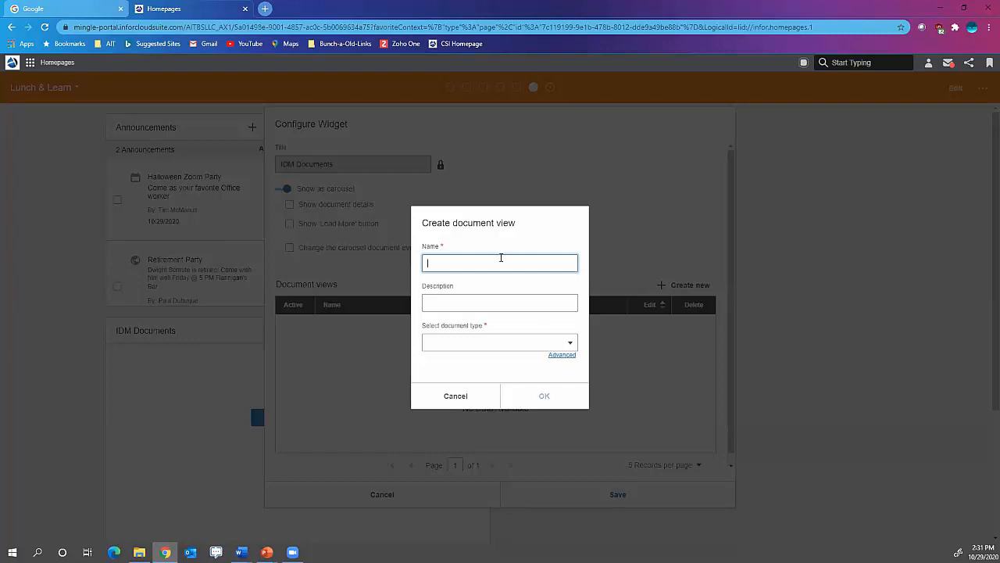
click(571, 344)
click(571, 344)
scroll(496, 451, down, 5)
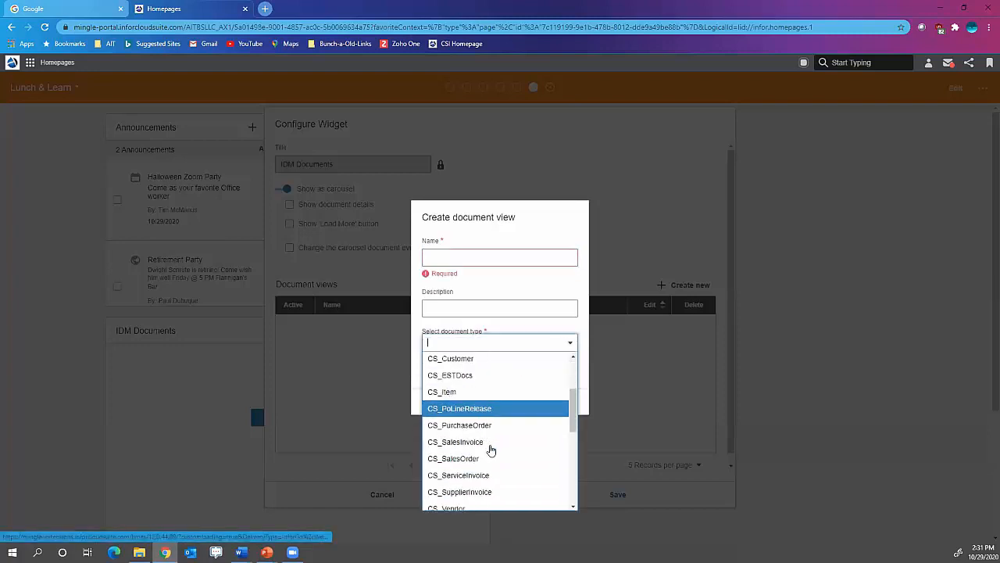
scroll(495, 451, down, 2)
click(474, 469)
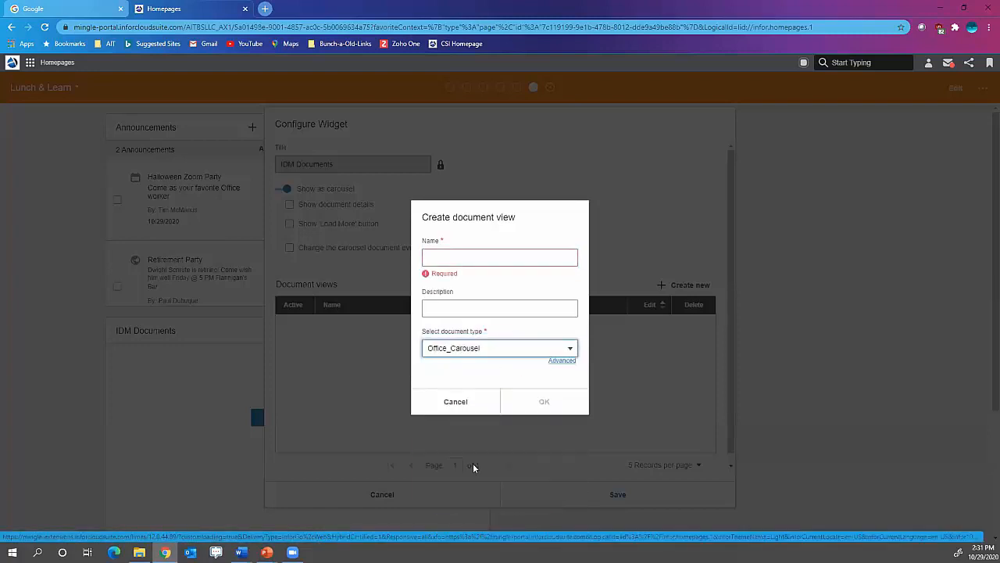
- Name the new document view "Bulletin board" and create it
click(453, 258)
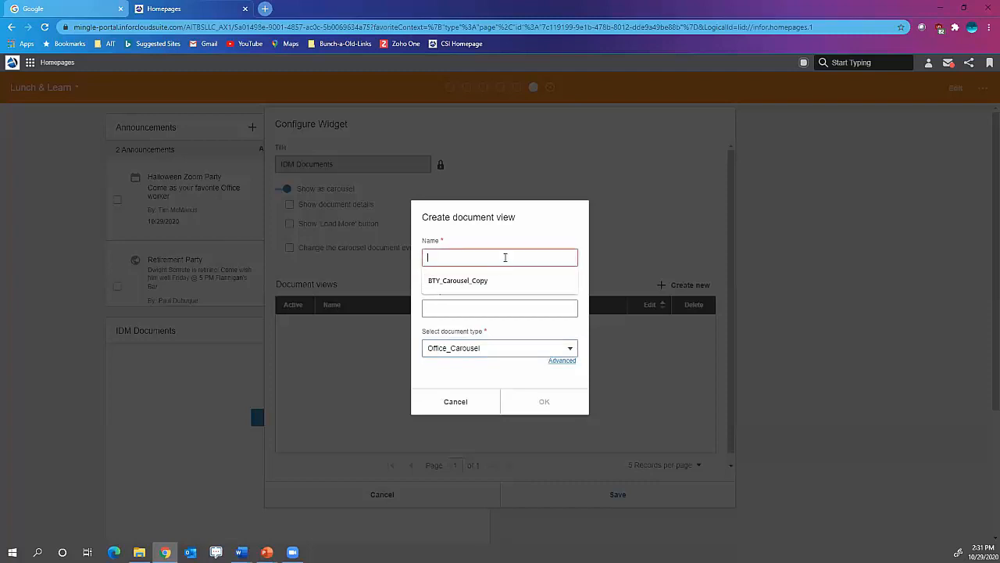
text(Buil)
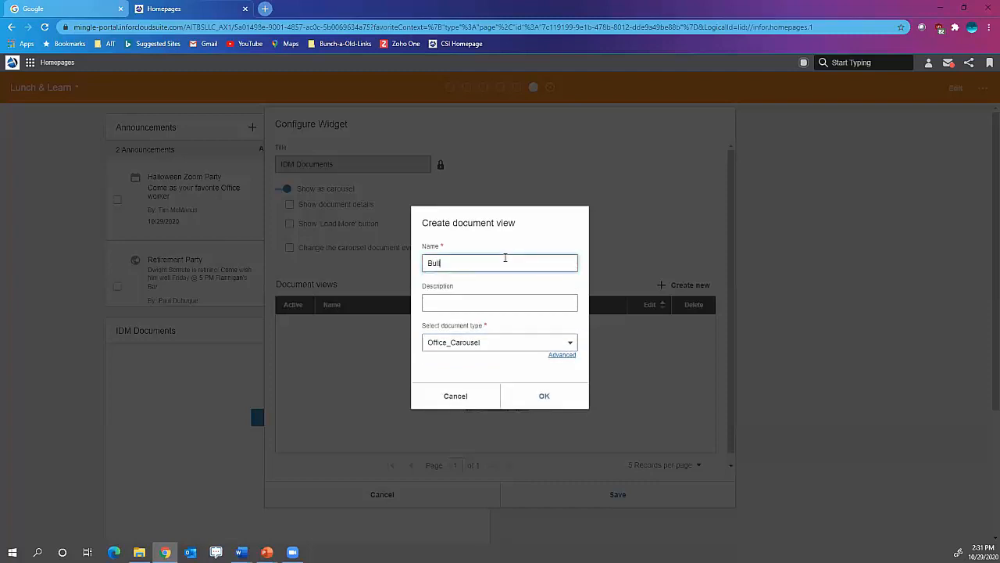
text(iten board)
right_click(440, 264)
click(467, 273)
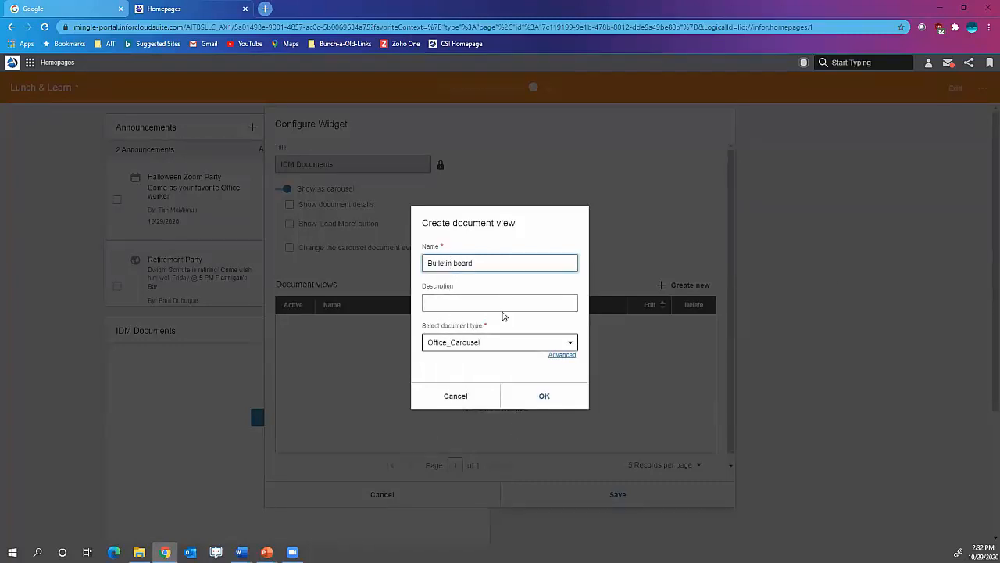
click(539, 396)
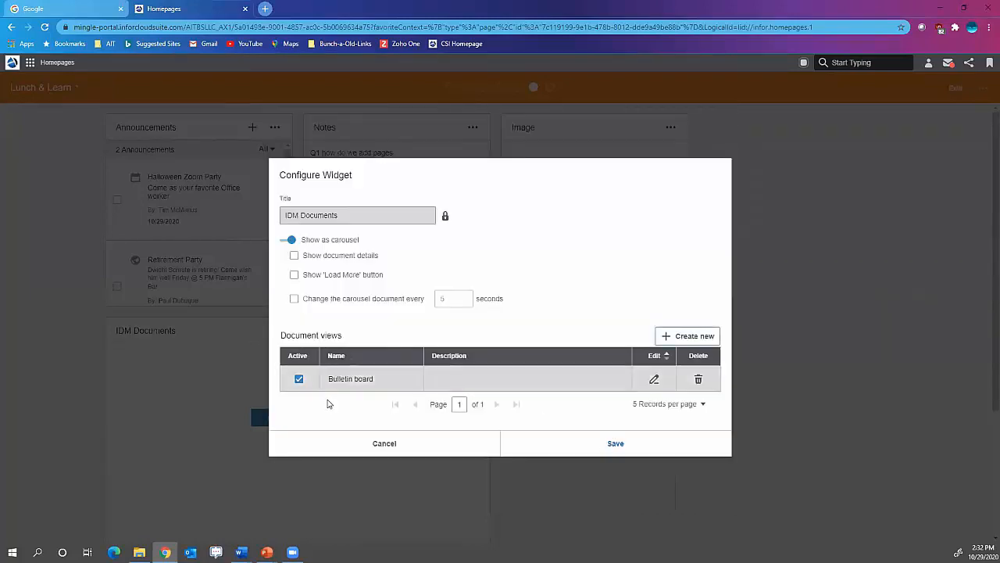
- Make the carousel change documents every 5 seconds, save the widget configuration and view the resulting carousel
click(294, 298)
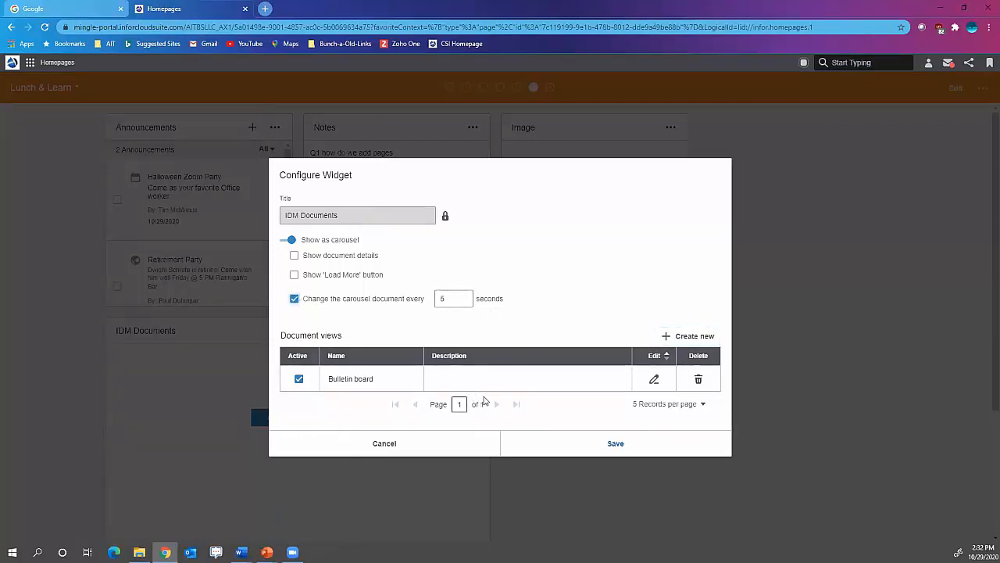
click(633, 448)
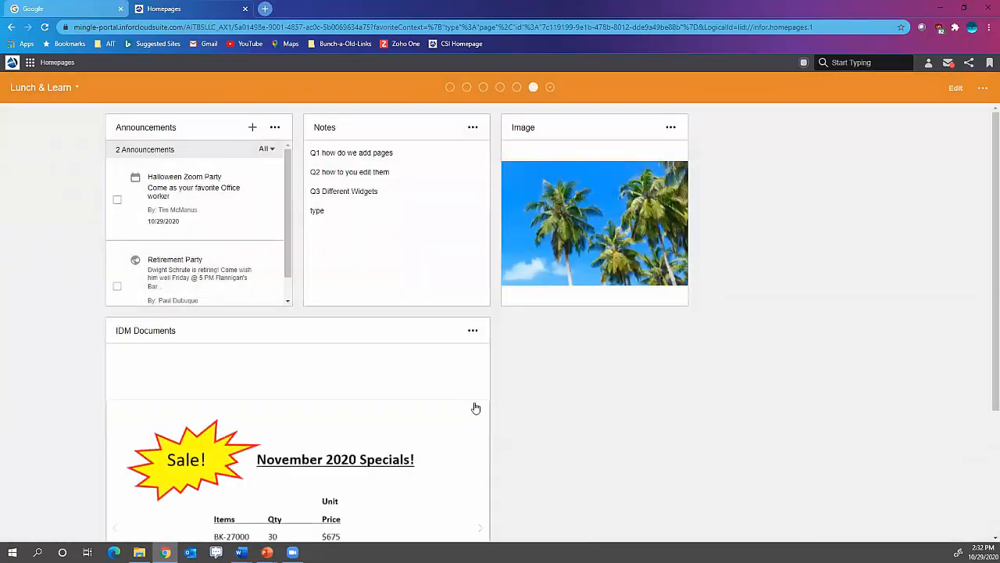
scroll(500, 440, down, 2)
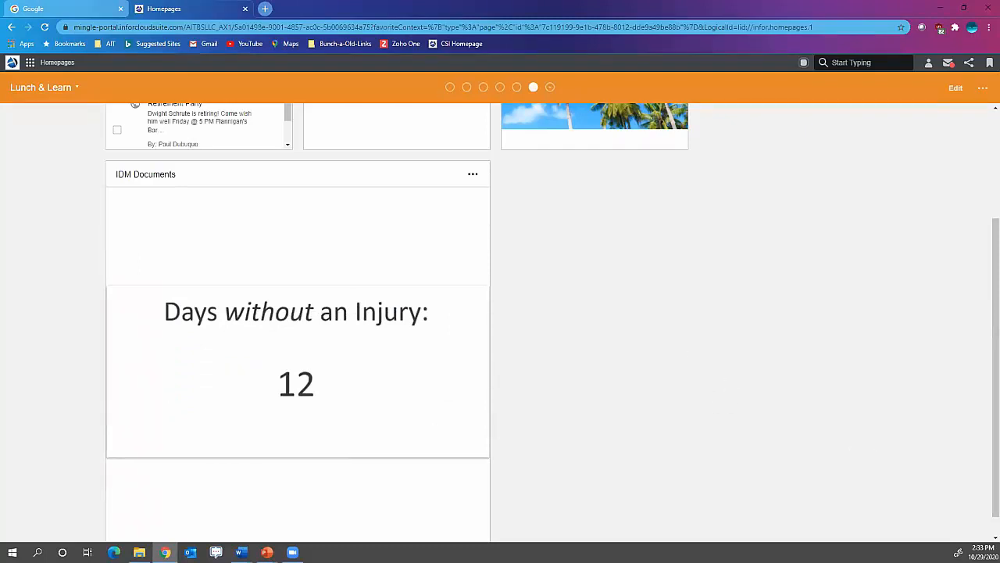
- Add the CloudSuite Industrial - Critical Numbers widget from the Application category to the page and save the page layout
click(983, 89)
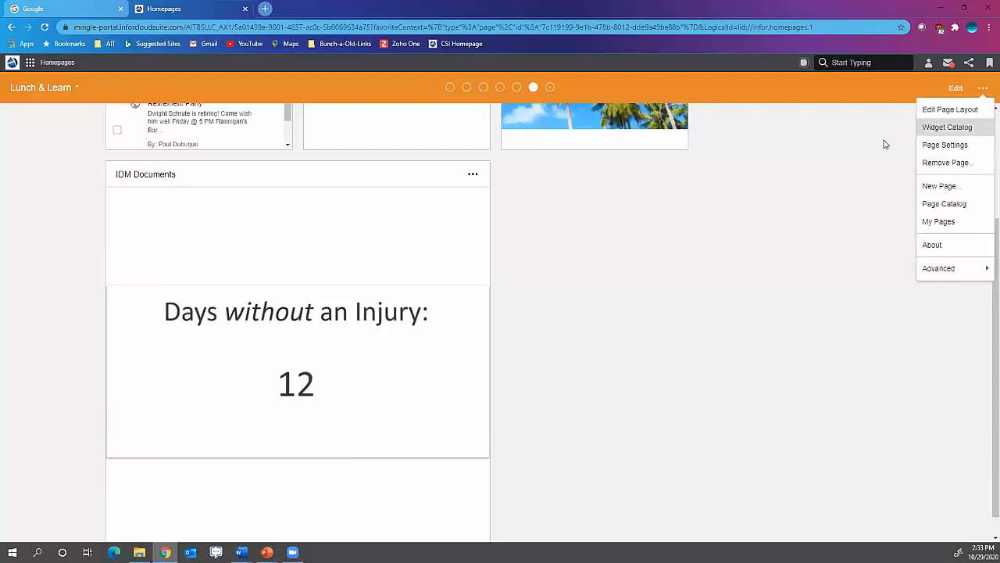
click(931, 112)
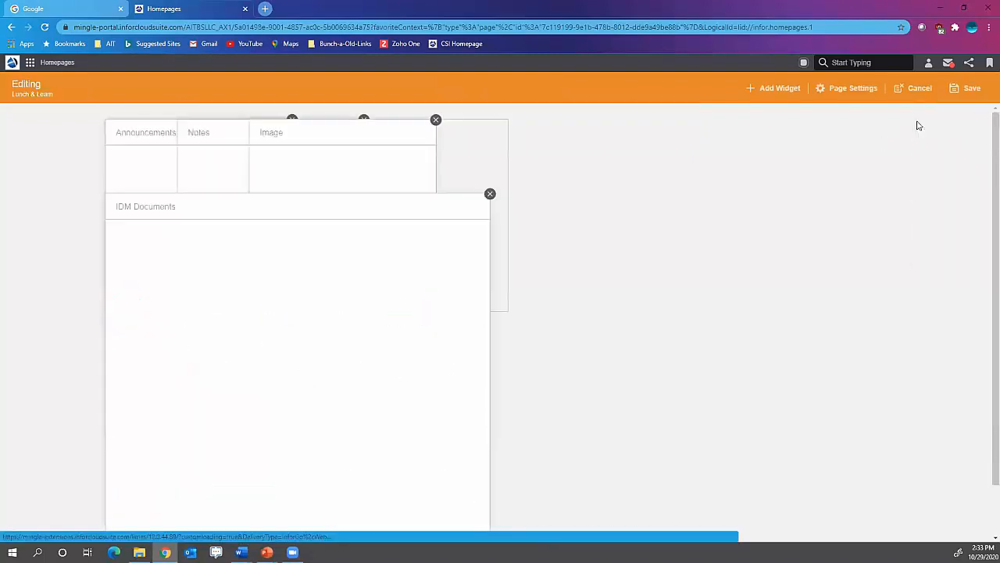
click(788, 89)
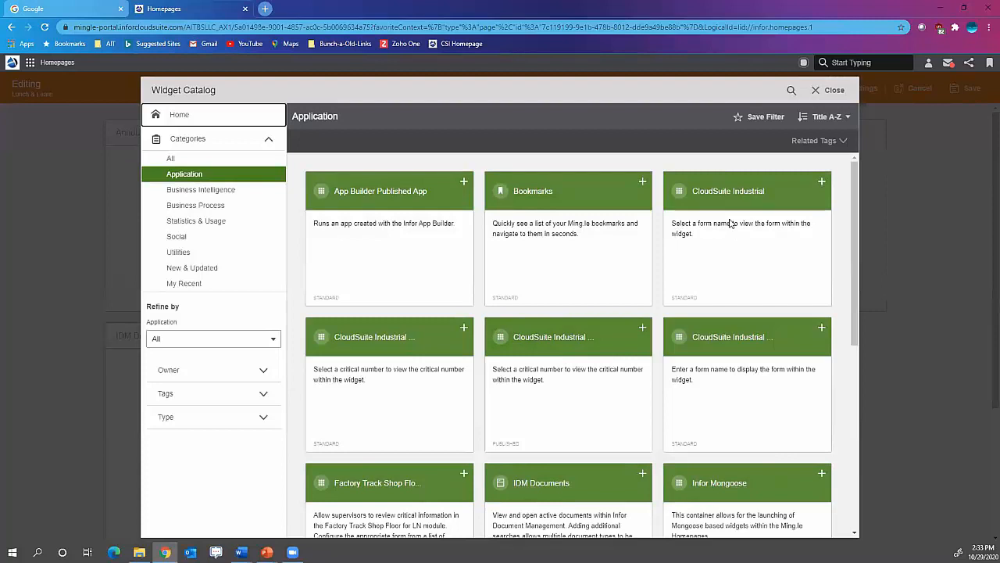
click(463, 331)
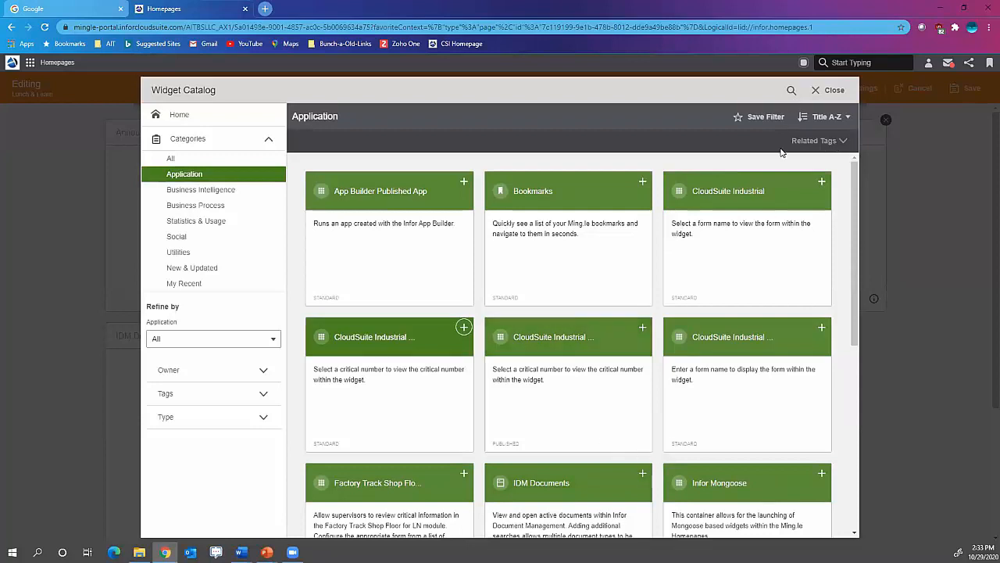
click(829, 90)
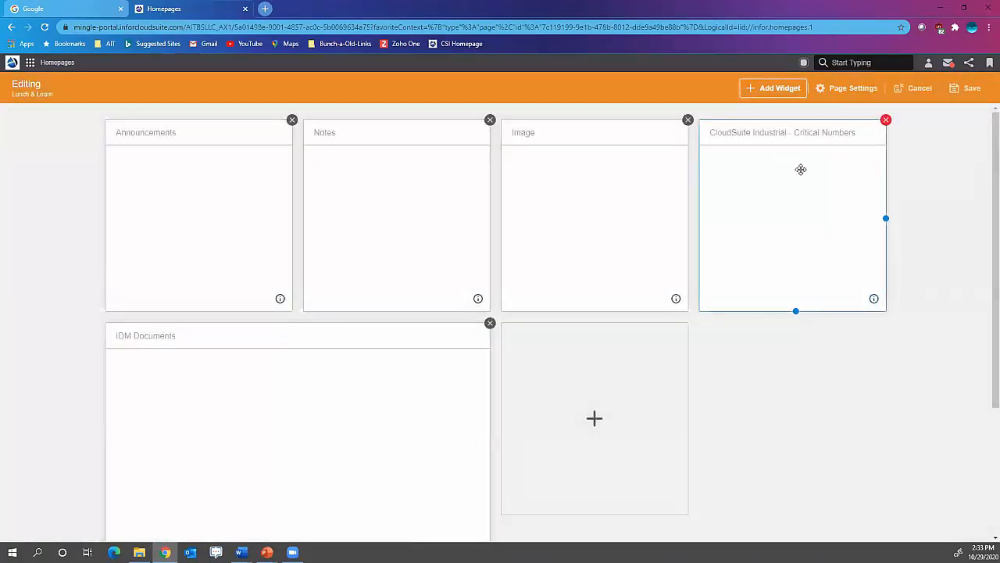
click(972, 88)
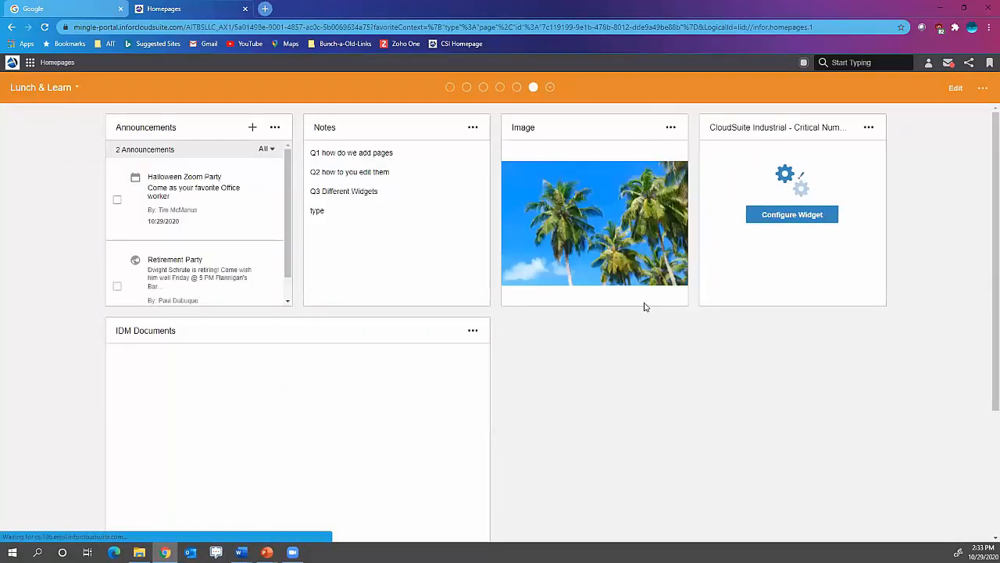
- Configure the Critical Numbers widget to show Inventory Issues Value and save the configuration
click(800, 215)
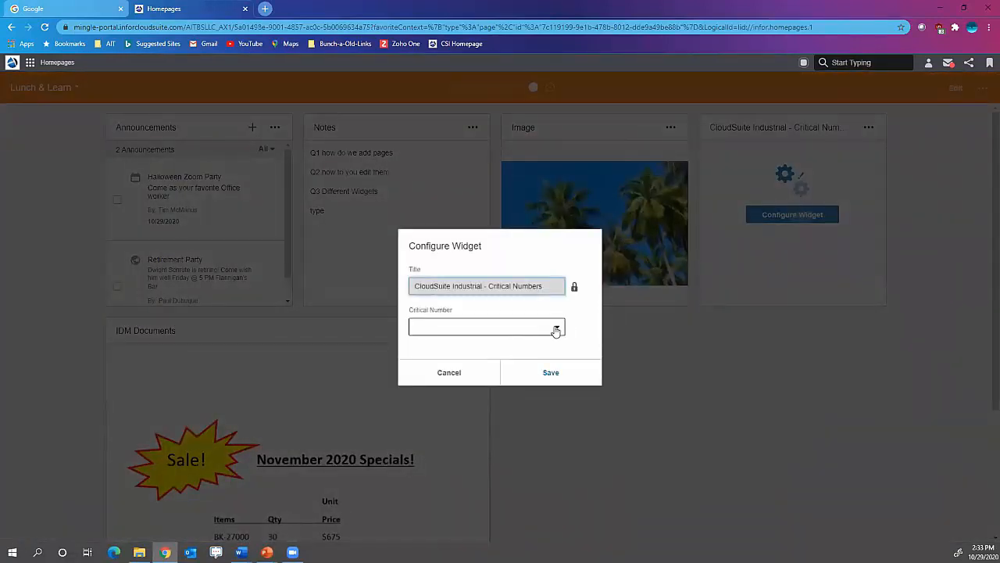
click(555, 328)
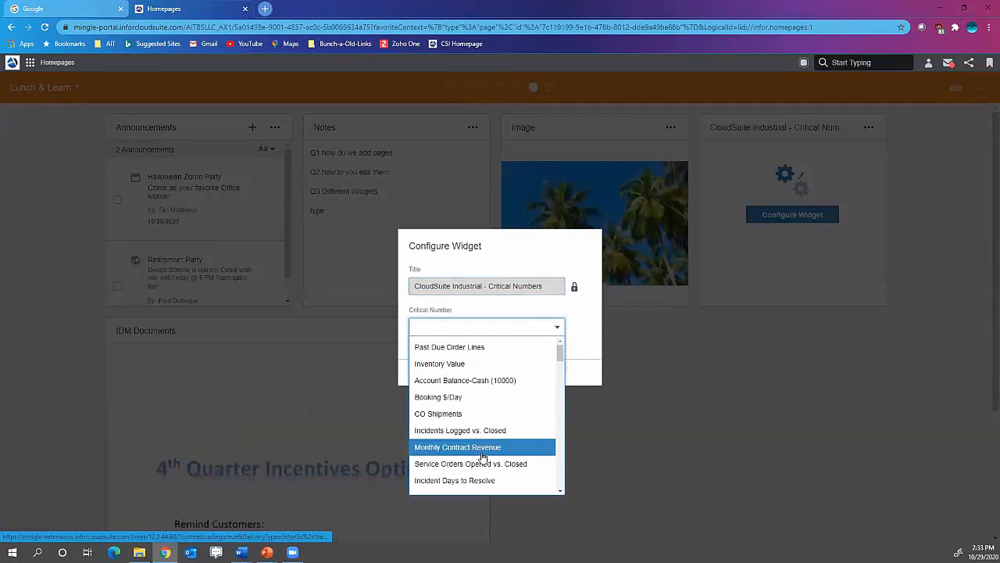
scroll(483, 457, down, 3)
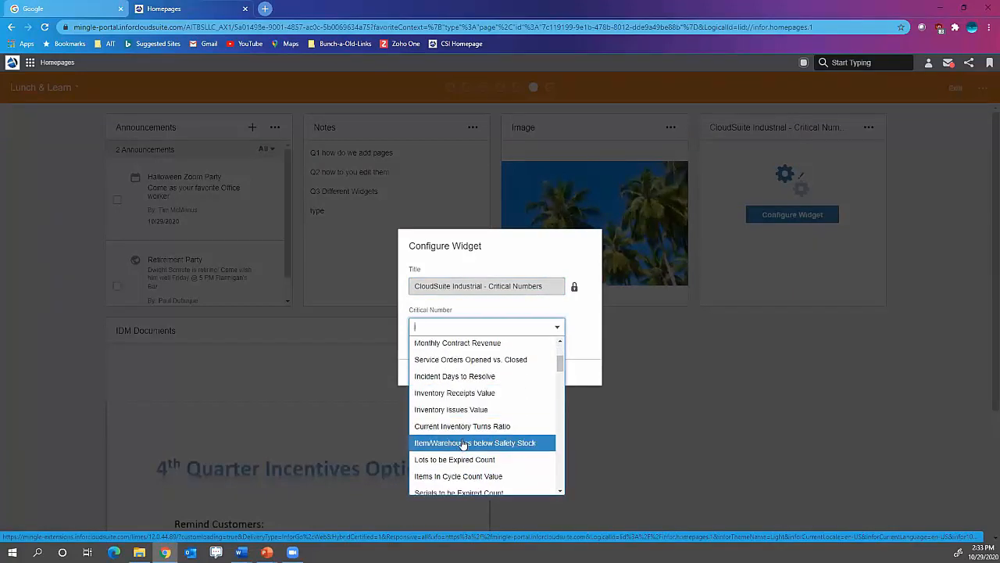
scroll(464, 444, down, 2)
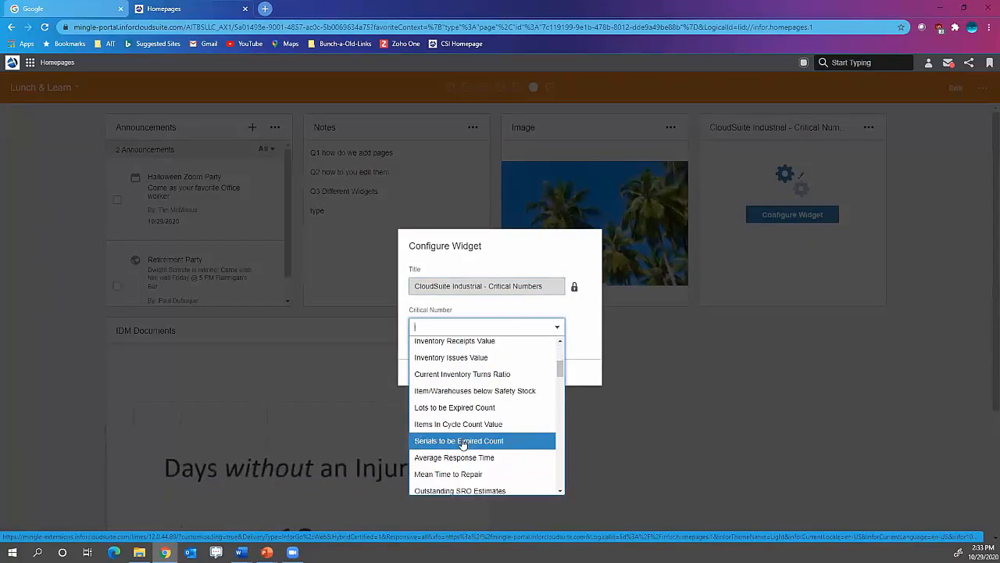
click(461, 363)
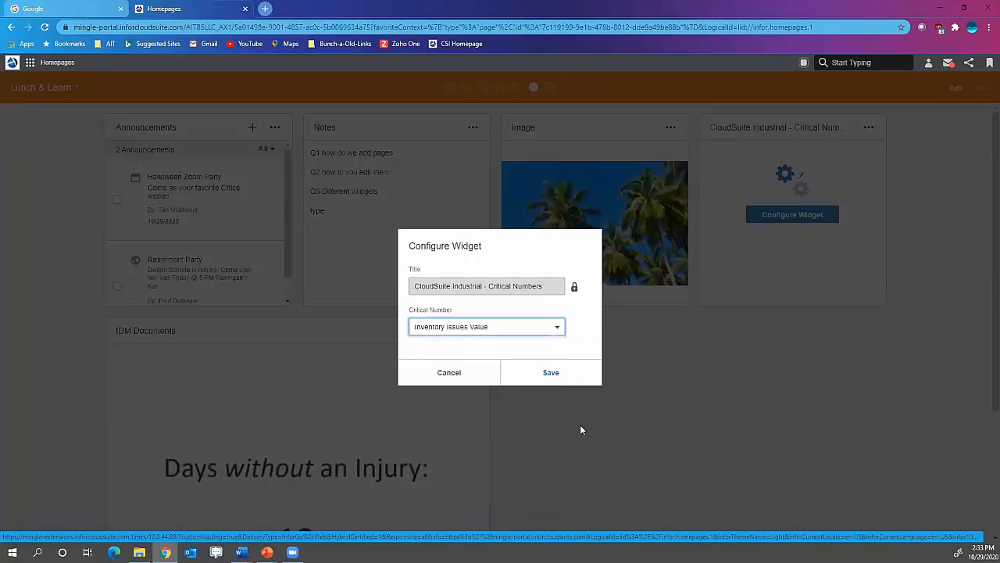
click(551, 377)
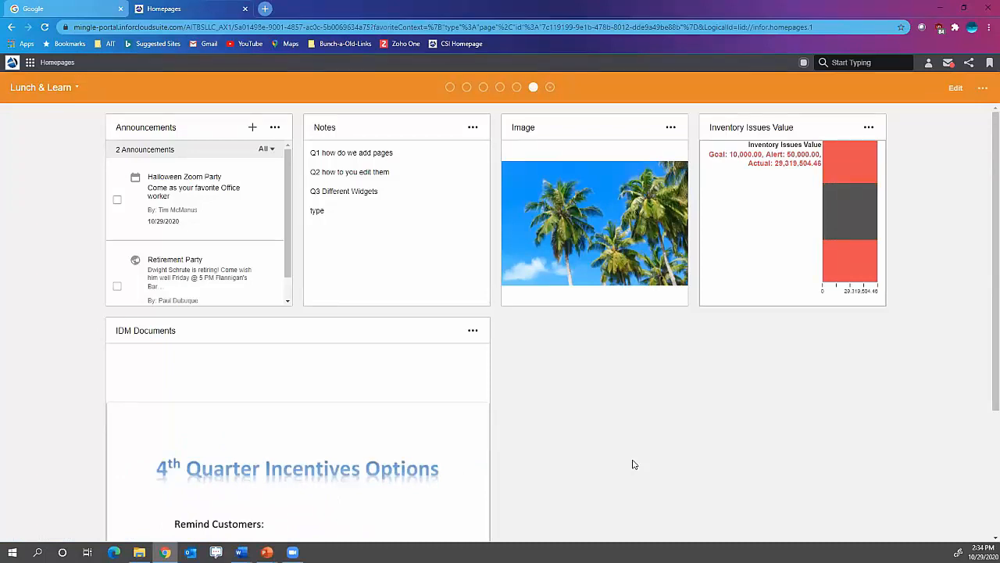
- View the drilldown details behind the Inventory Issues Value chart and return to the Lunch & Learn homepage
click(850, 230)
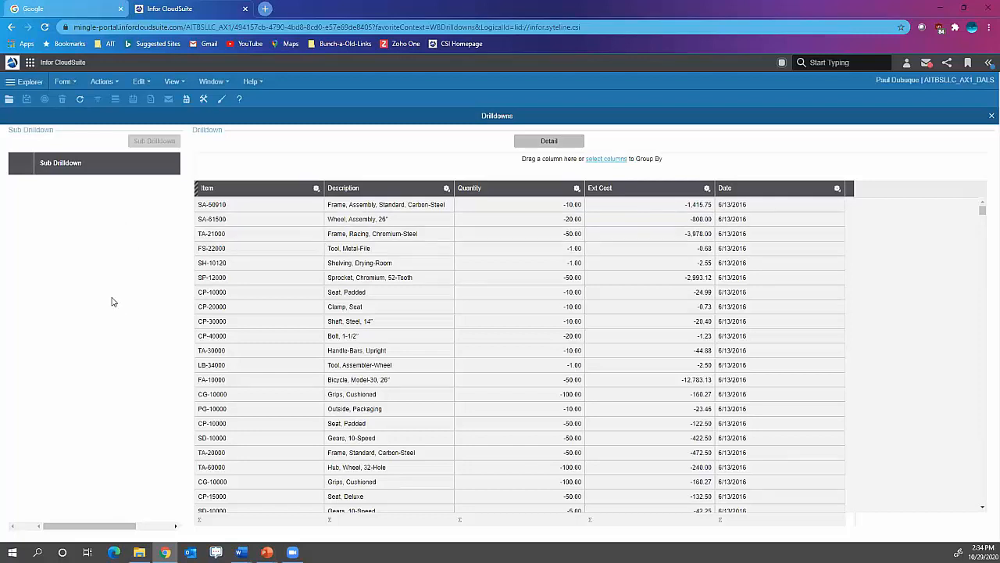
click(30, 63)
click(53, 123)
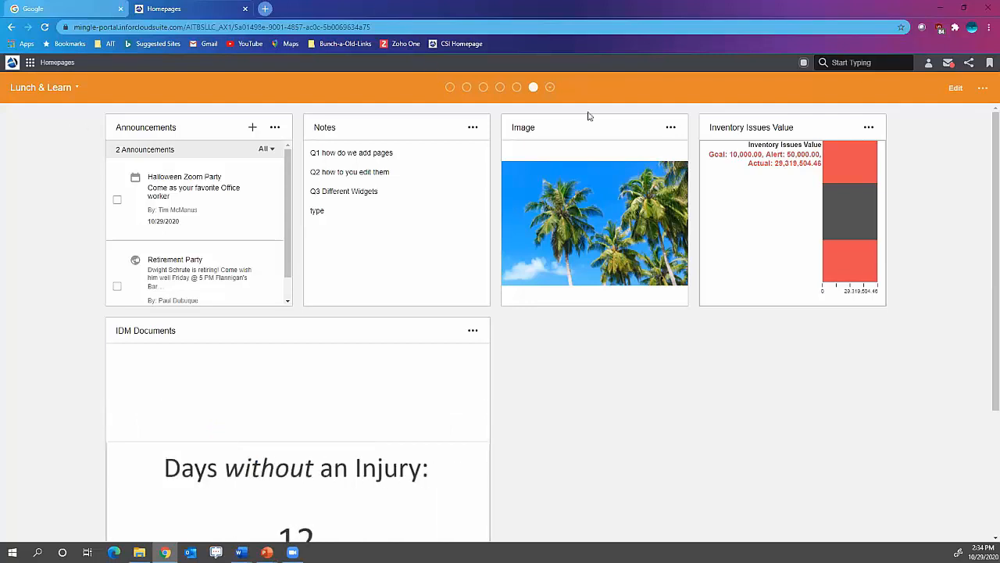
- Edit the page layout and add the CloudSuite Industrial and CloudSuite Industrial - Form widgets
click(982, 89)
click(955, 111)
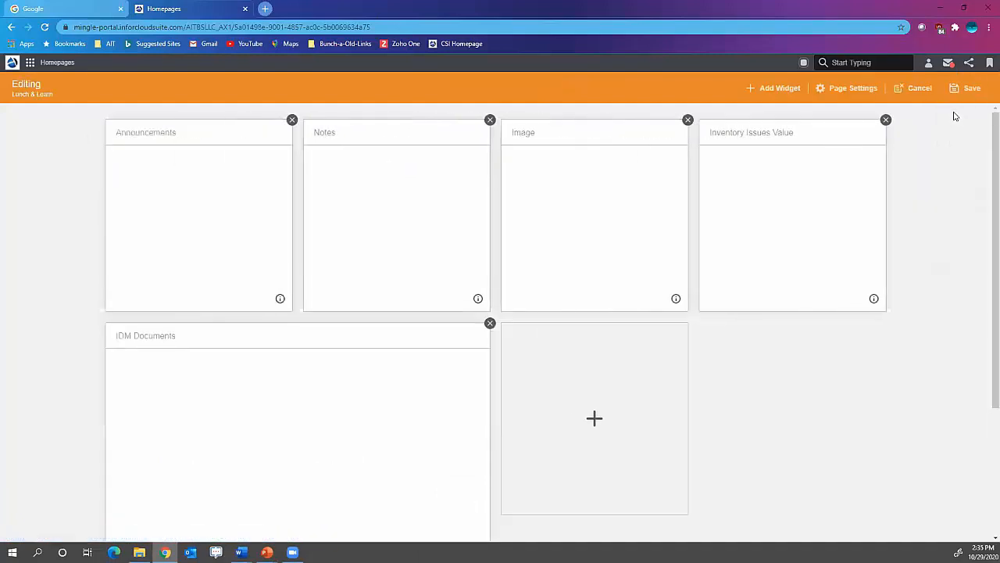
click(780, 90)
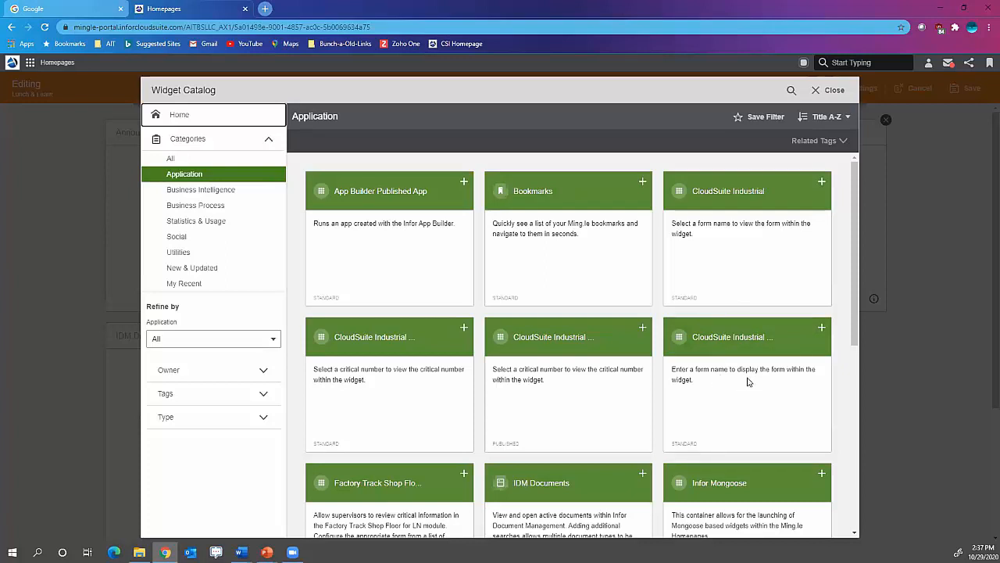
click(821, 182)
click(821, 332)
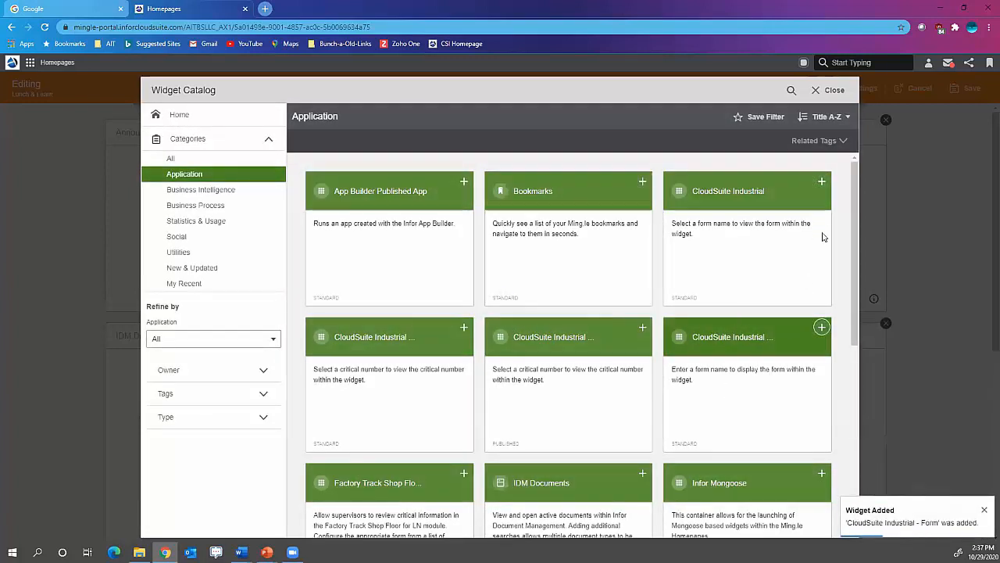
click(834, 92)
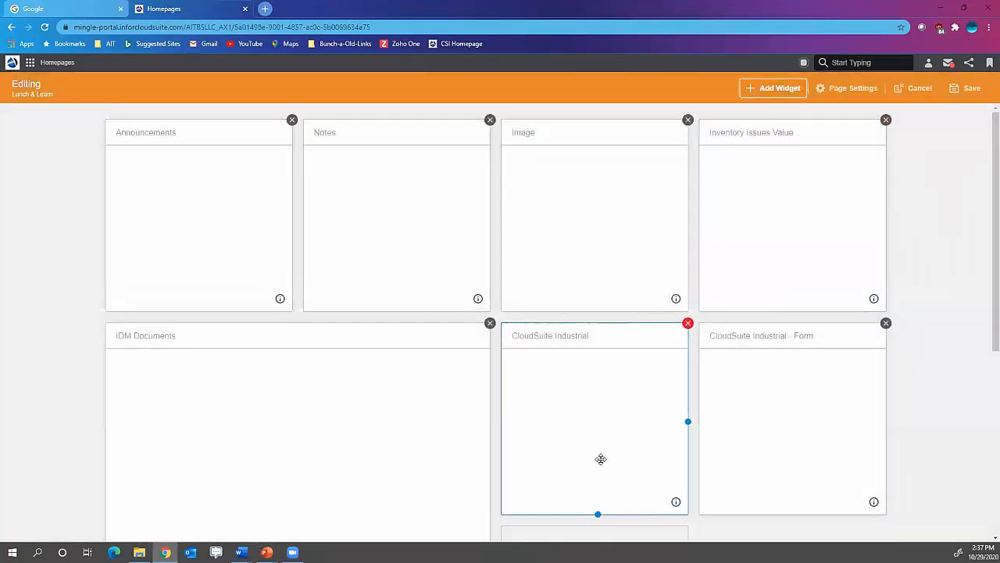
- Enlarge the CloudSuite Industrial widget to two rows high and two columns wide
drag(596, 514, 598, 537)
drag(595, 482, 600, 547)
scroll(645, 436, down, 3)
scroll(633, 437, down, 1)
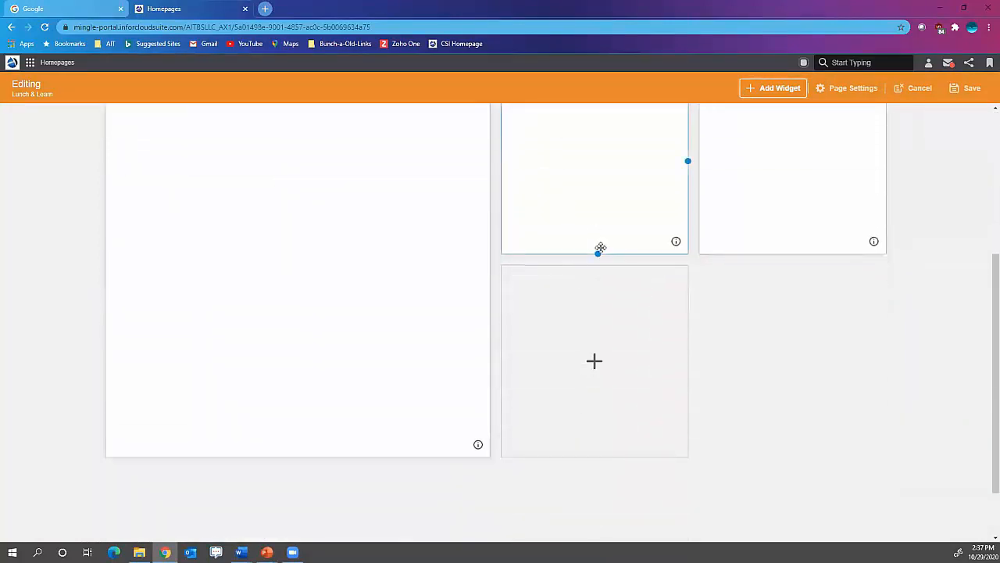
drag(597, 251, 619, 456)
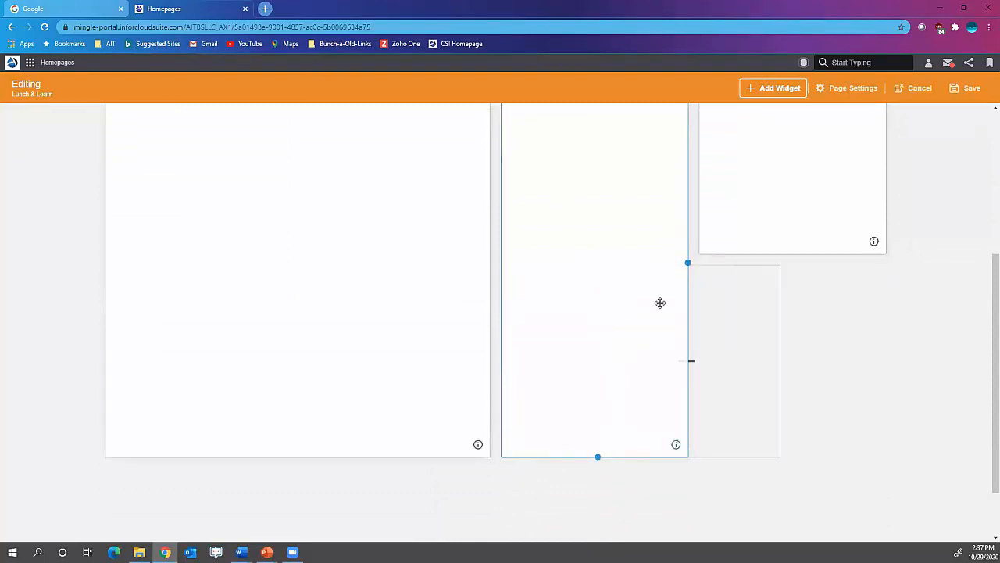
drag(688, 261, 898, 294)
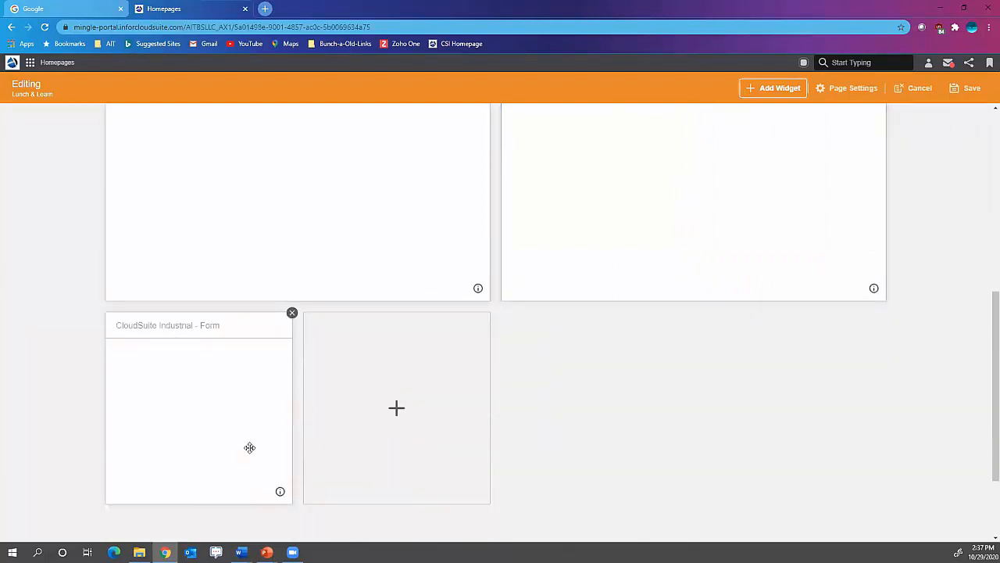
- Enlarge the CloudSuite Industrial - Form widget to two rows high and four columns wide, and save the page layout
click(249, 447)
drag(202, 452, 201, 539)
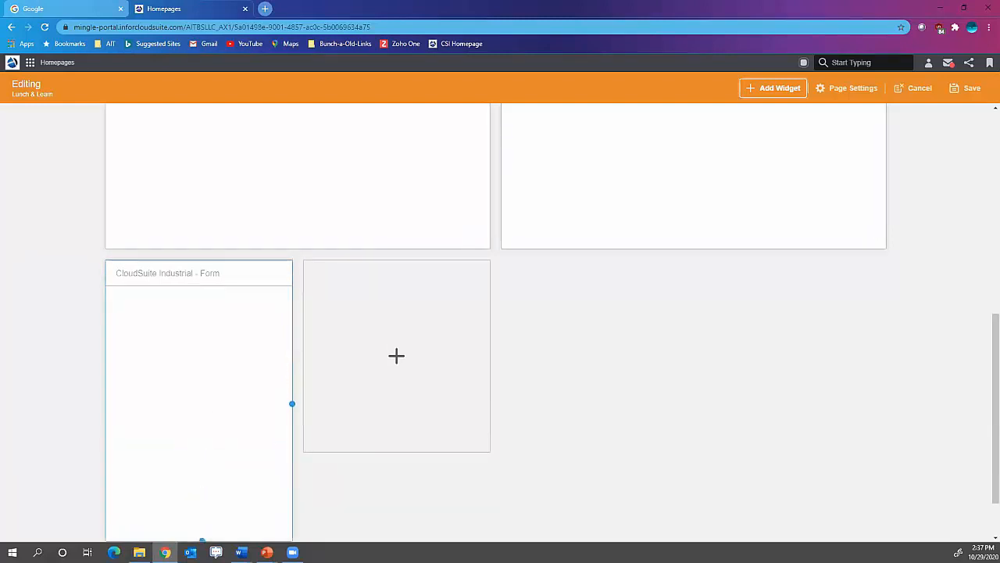
click(371, 478)
scroll(370, 476, down, 1)
click(209, 356)
drag(201, 382, 236, 544)
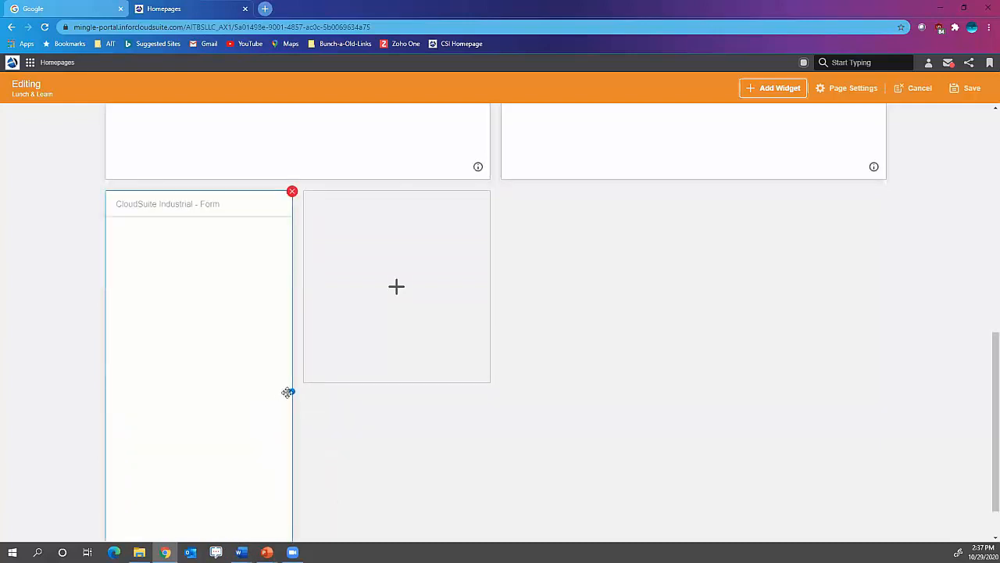
drag(289, 391, 853, 379)
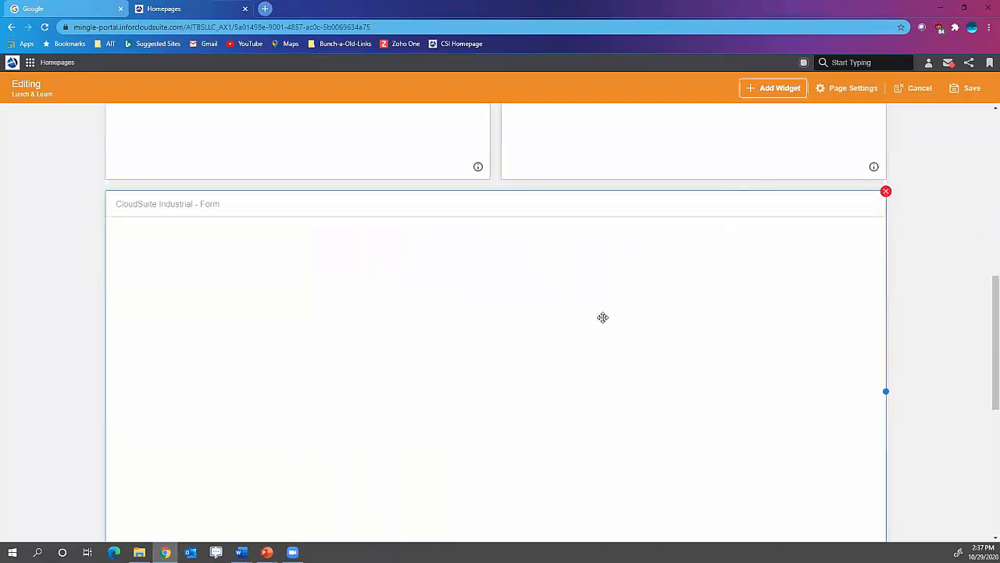
scroll(617, 308, up, 3)
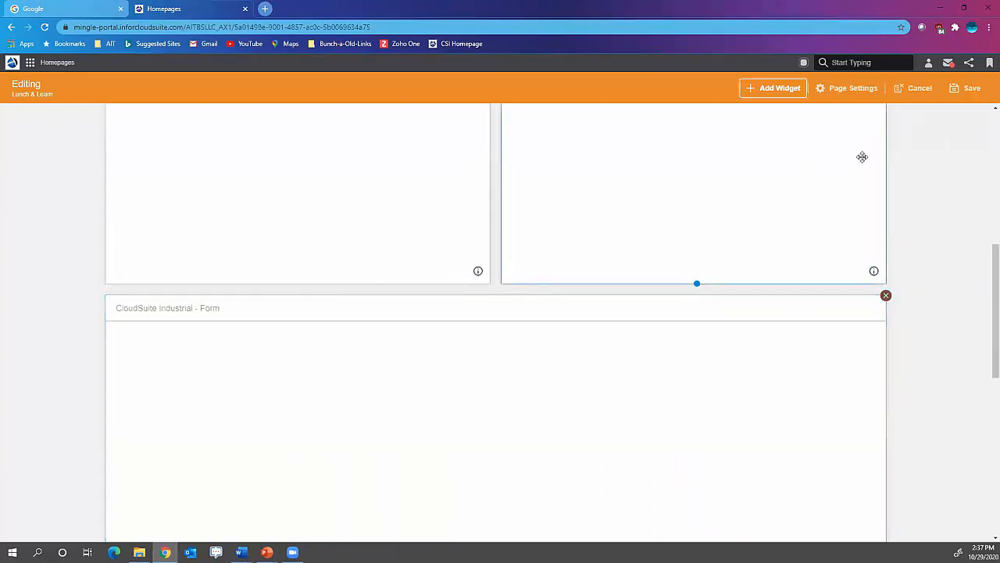
click(968, 92)
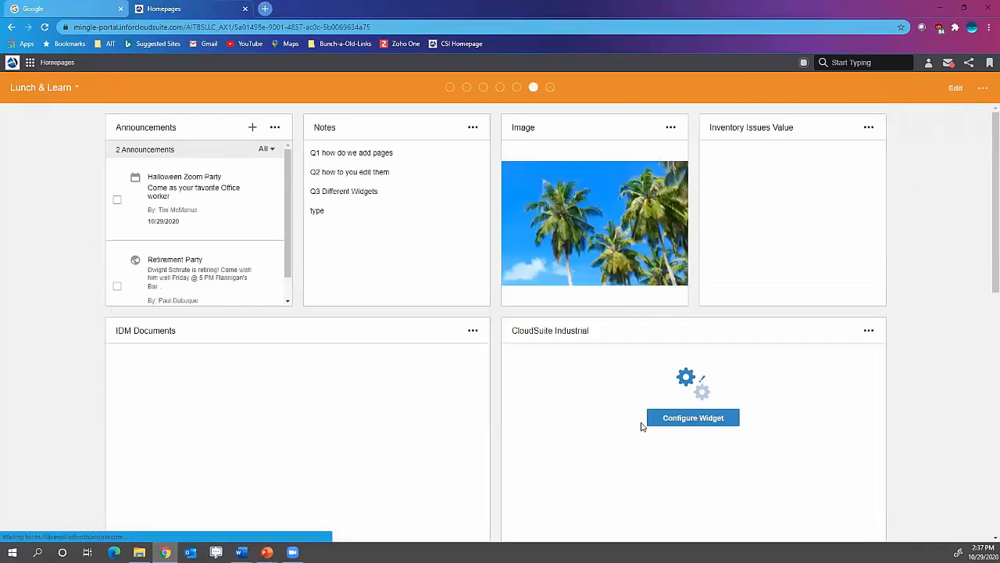
- Configure the CloudSuite Industrial widget to show Customer Orders Quick Entry and save the configuration
click(702, 422)
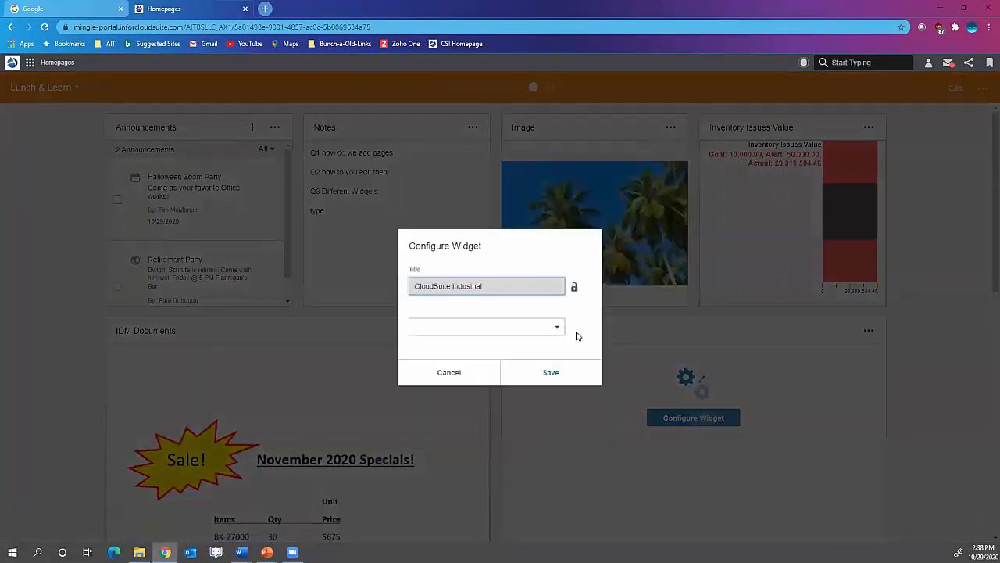
click(557, 328)
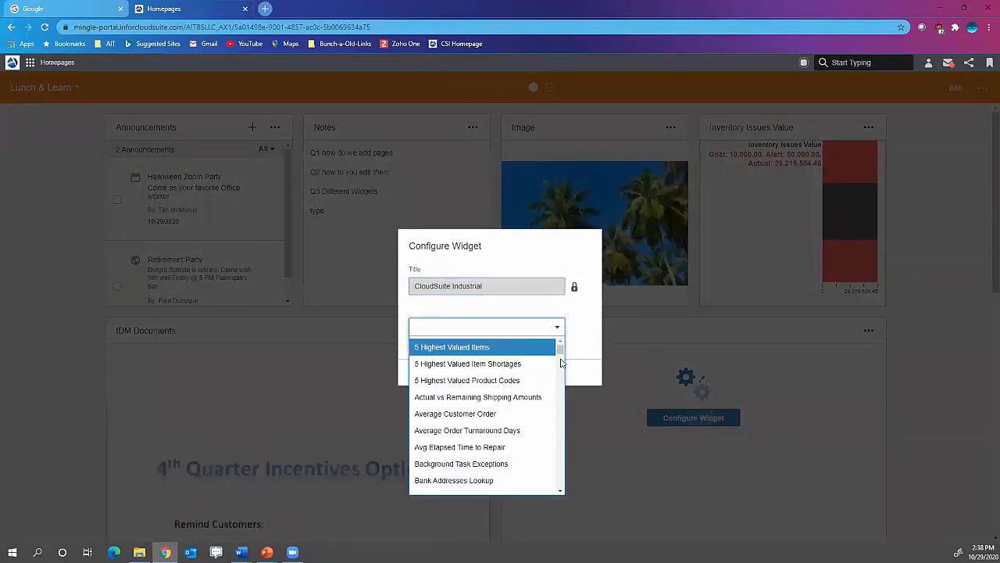
drag(560, 349, 547, 369)
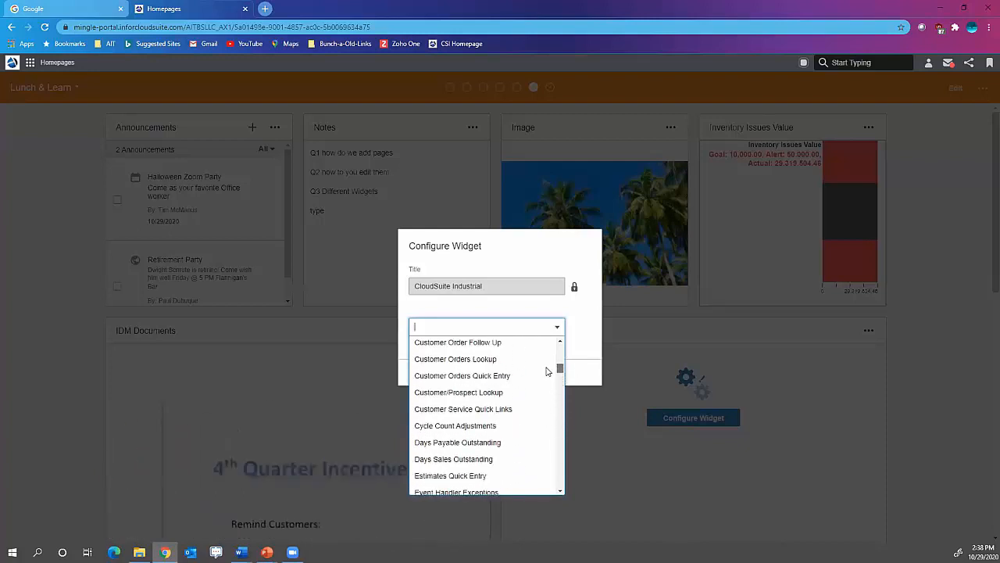
click(491, 376)
click(560, 378)
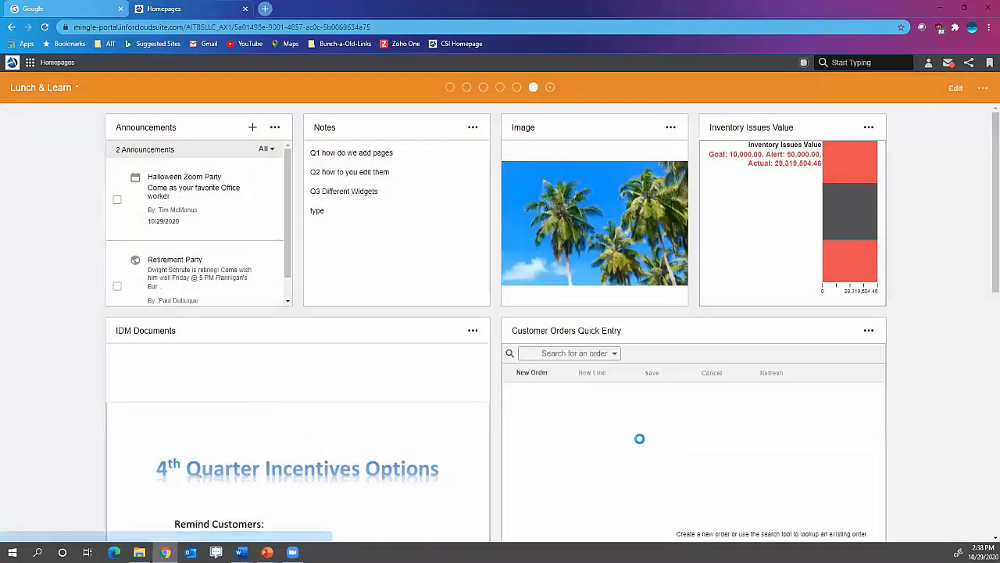
- Configure the CloudSuite Industrial - Form widget to display the CustomerOrders form and save the configuration
scroll(629, 440, down, 5)
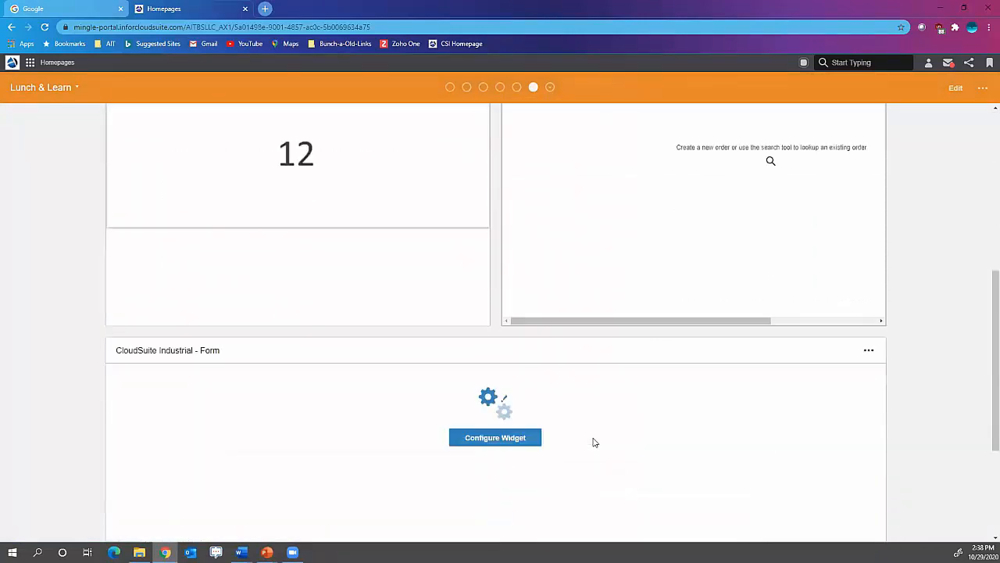
click(503, 413)
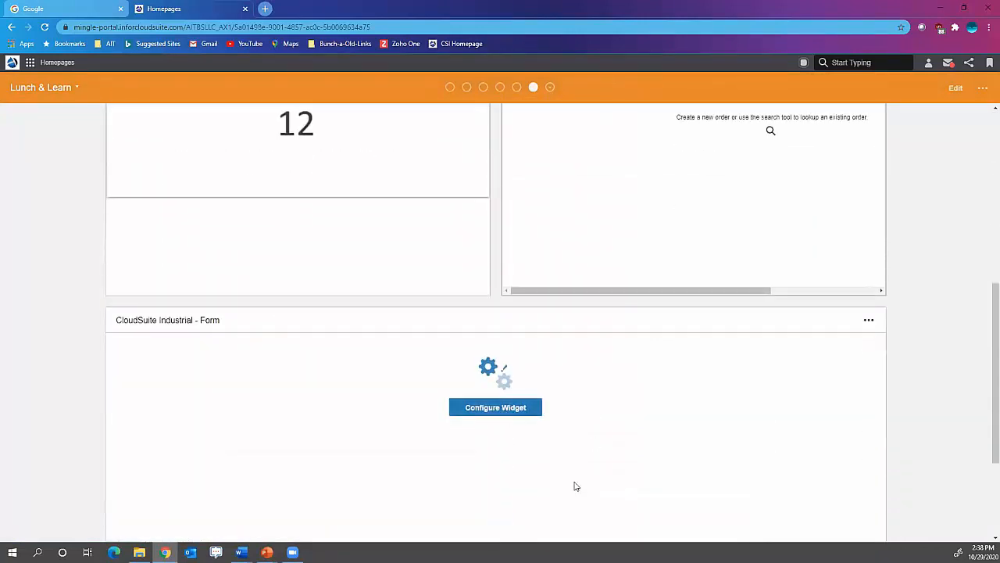
click(480, 327)
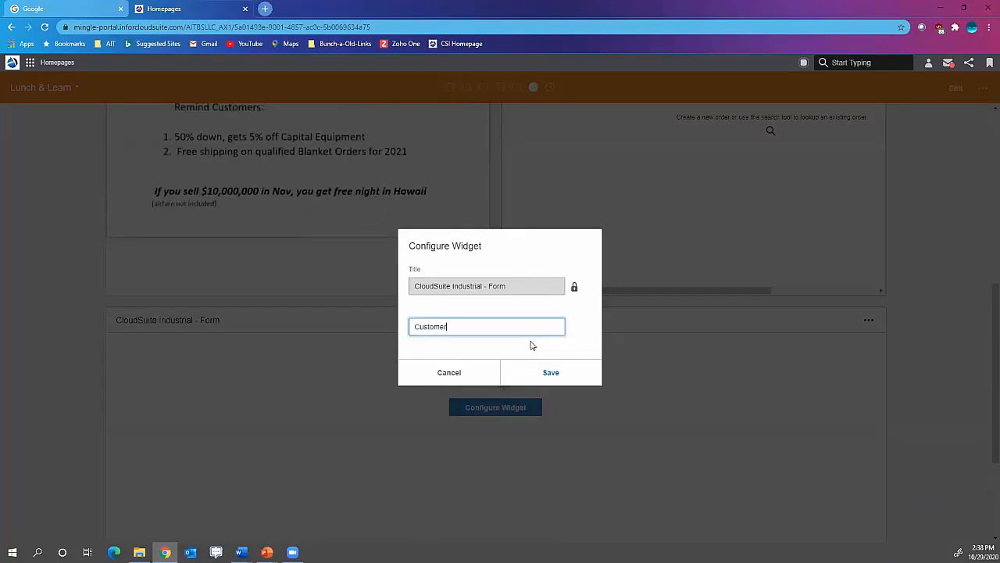
text(s)
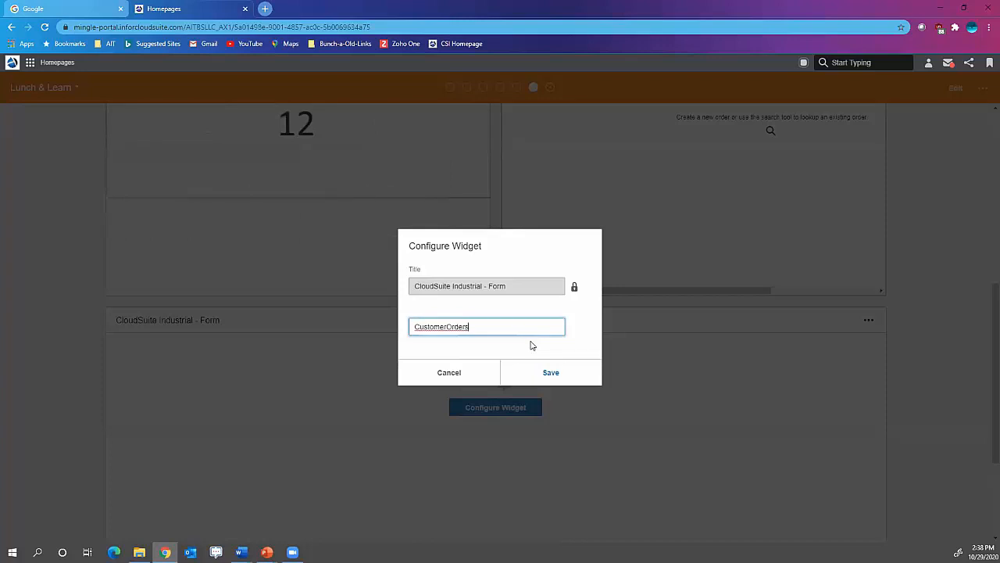
click(544, 372)
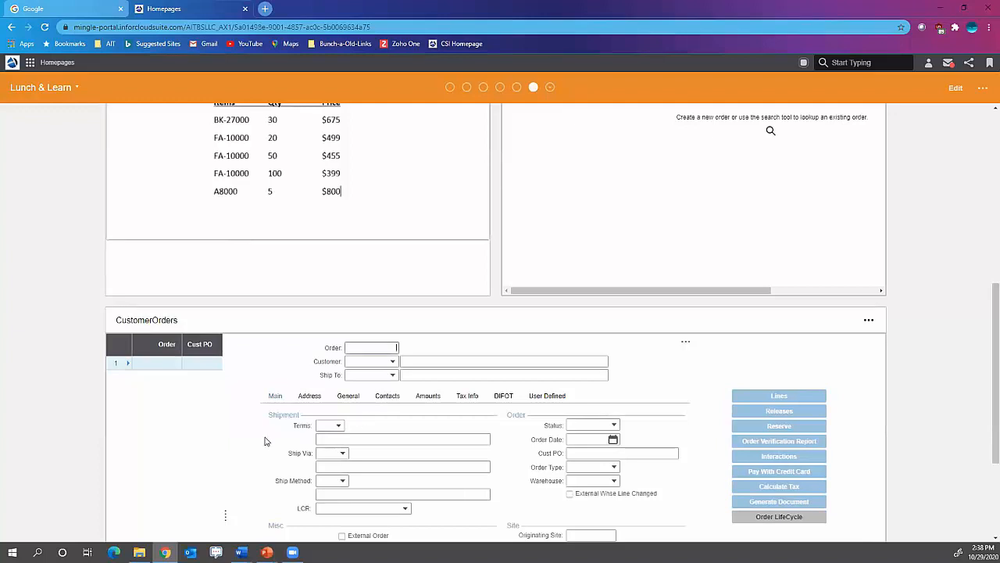
- Look up the first listed order in the Customer Orders Quick Entry widget and examine the CustomerOrders form widget
scroll(603, 410, down, 1)
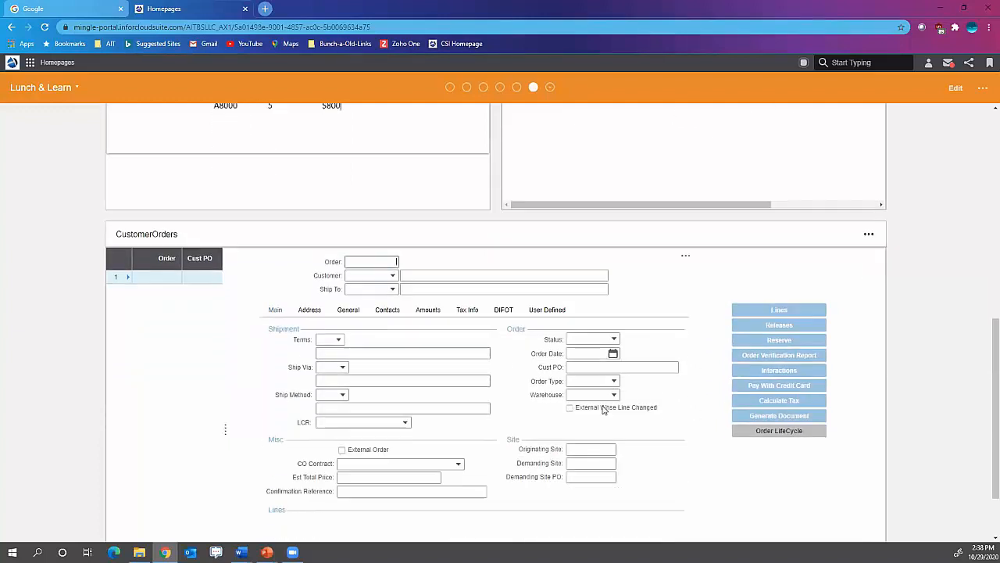
scroll(603, 409, down, 1)
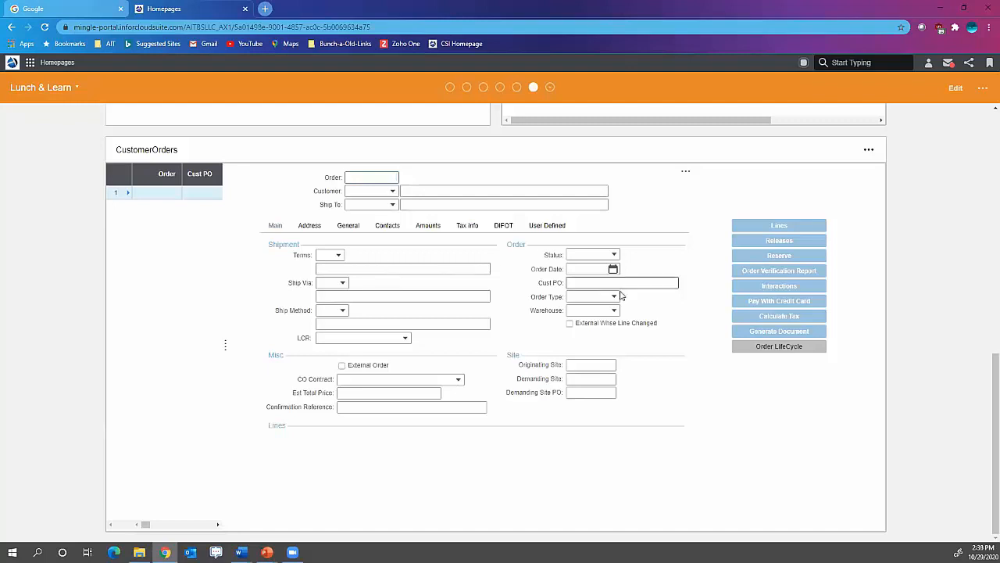
scroll(691, 256, up, 2)
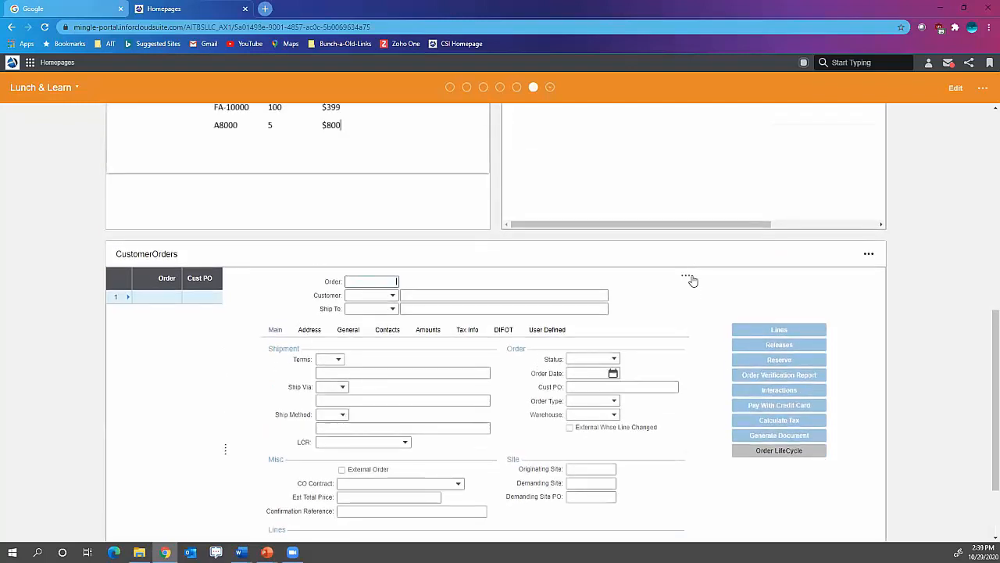
scroll(636, 212, up, 4)
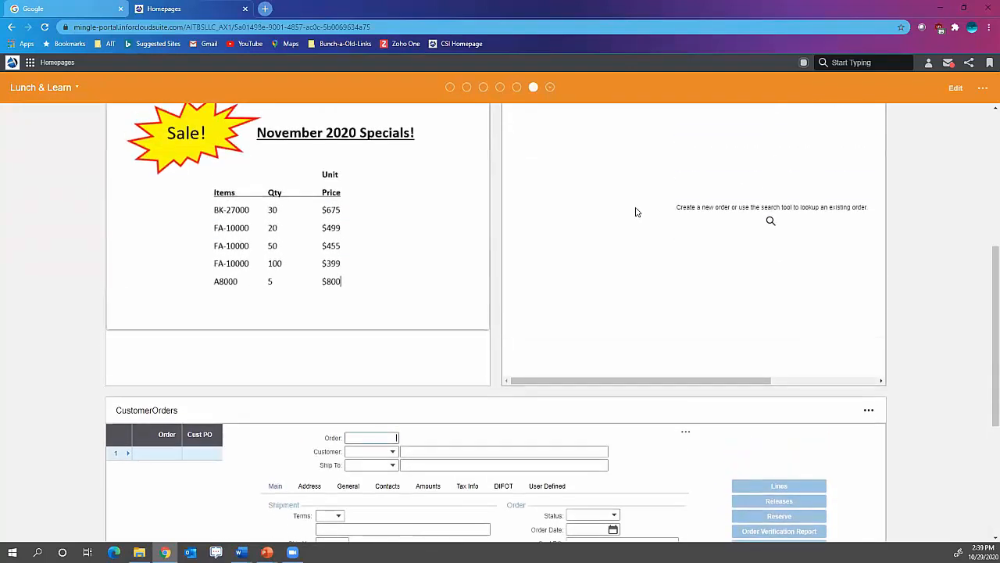
click(615, 234)
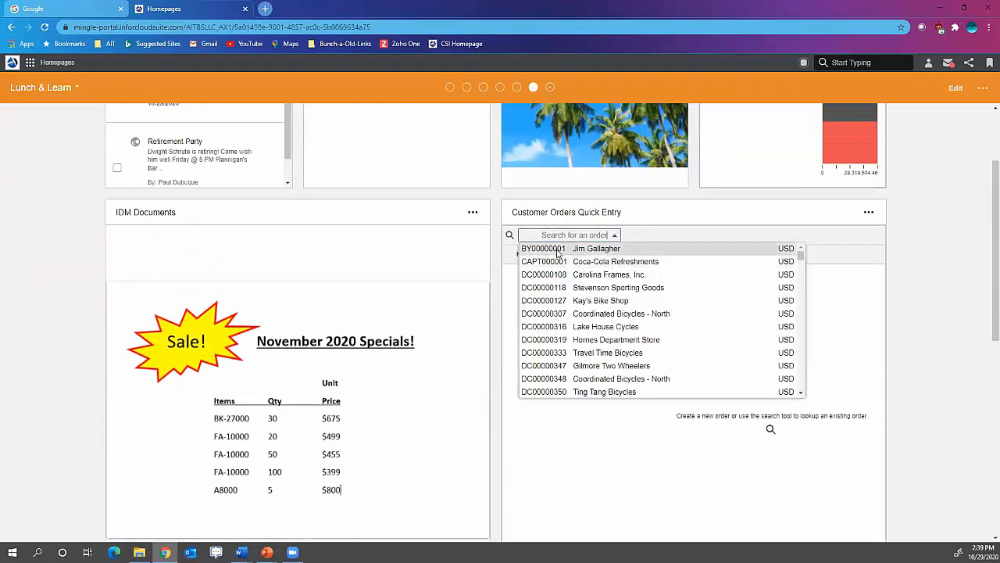
click(582, 248)
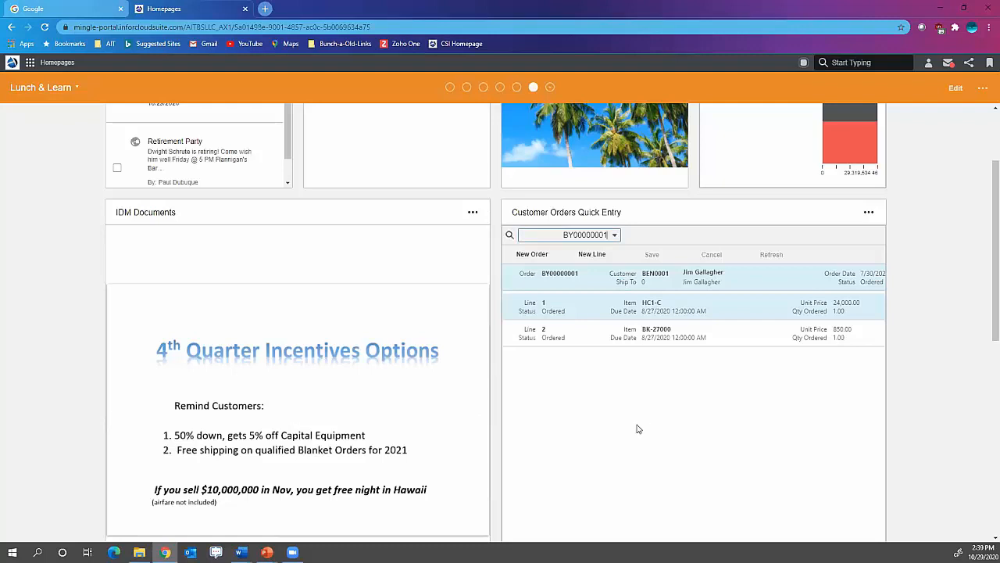
scroll(633, 433, down, 2)
scroll(626, 434, down, 2)
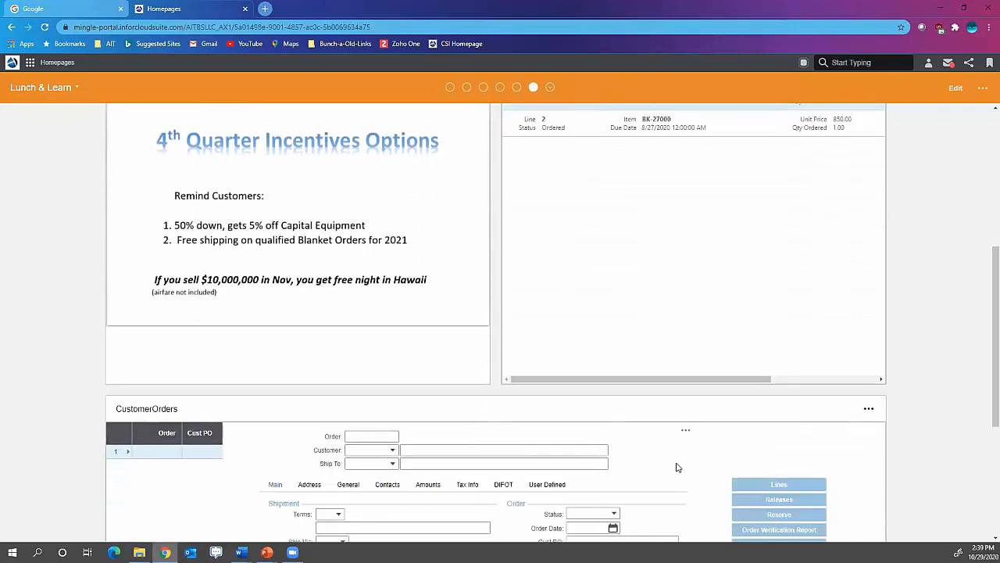
scroll(676, 464, down, 2)
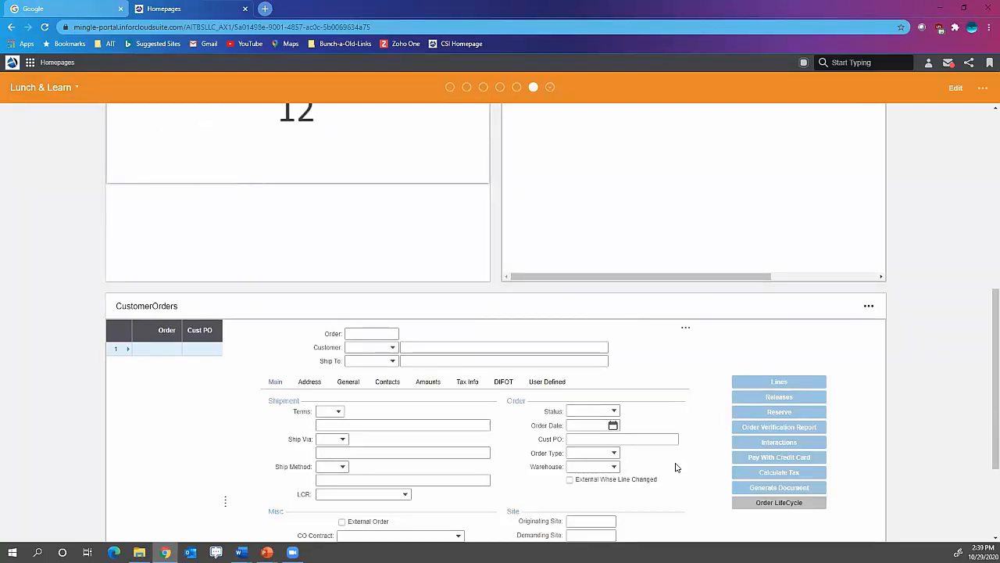
scroll(437, 344, up, 6)
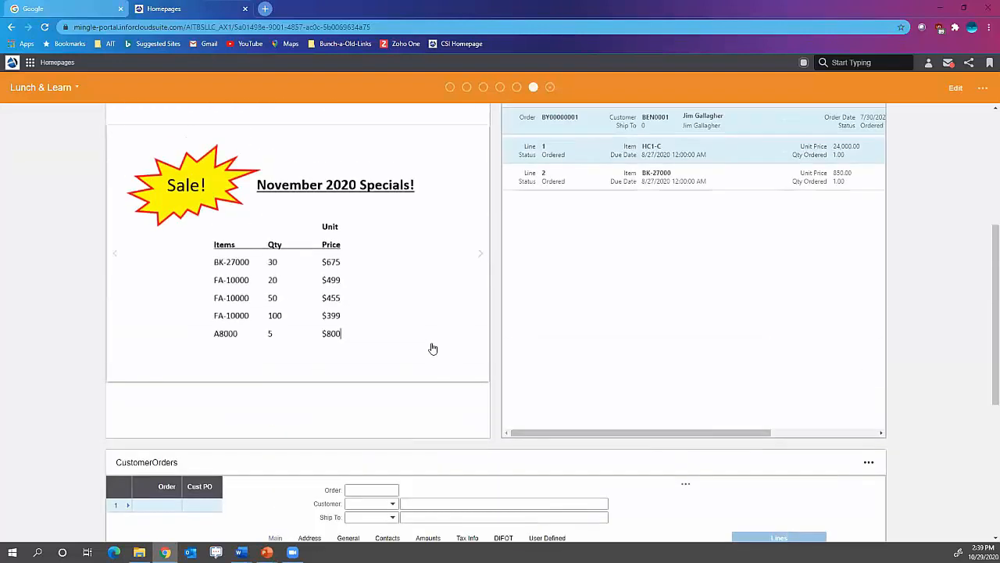
- Add a Menu widget from the Application category to the Lunch & Learn page and save the page layout
click(983, 88)
click(950, 109)
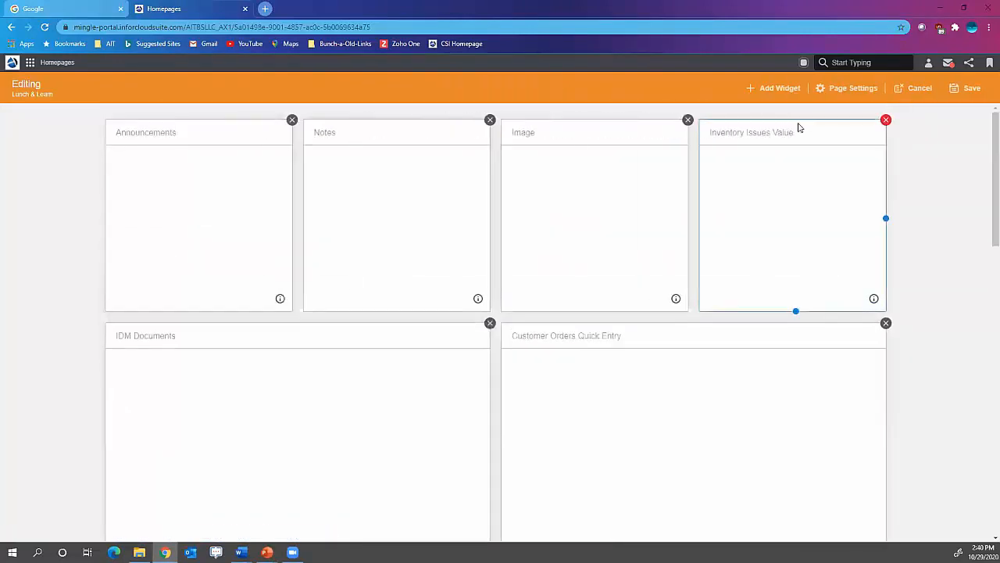
click(772, 90)
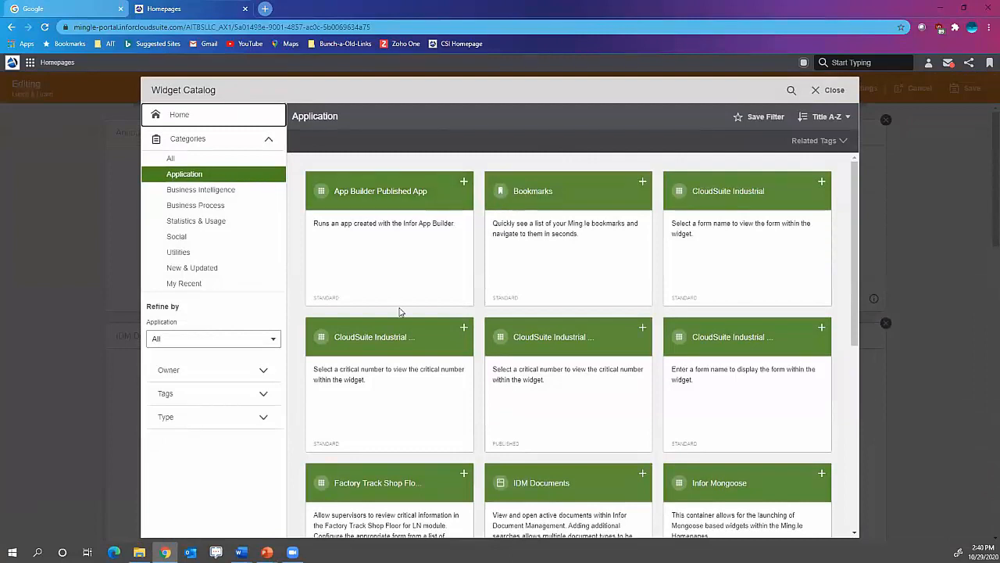
scroll(393, 445, down, 3)
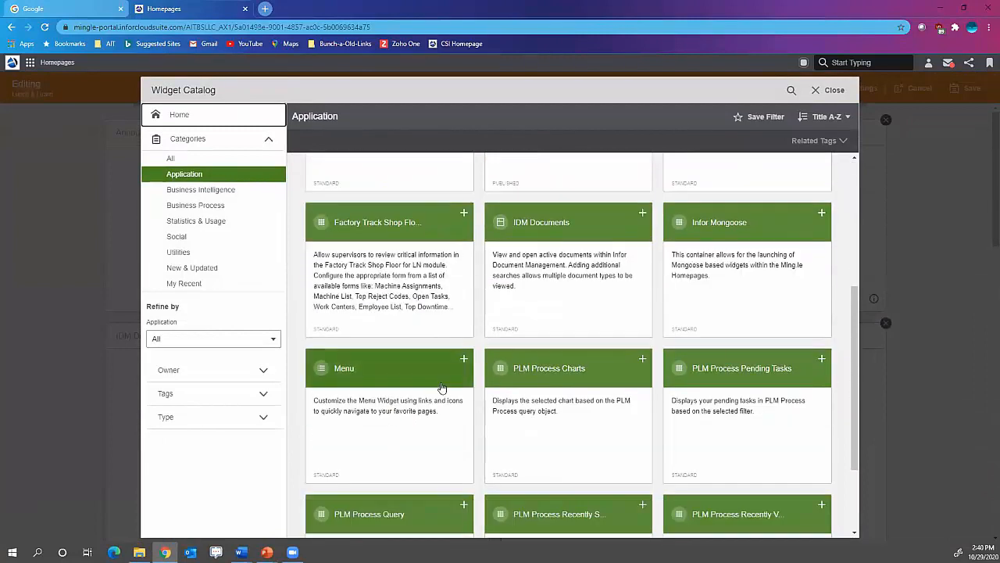
click(463, 361)
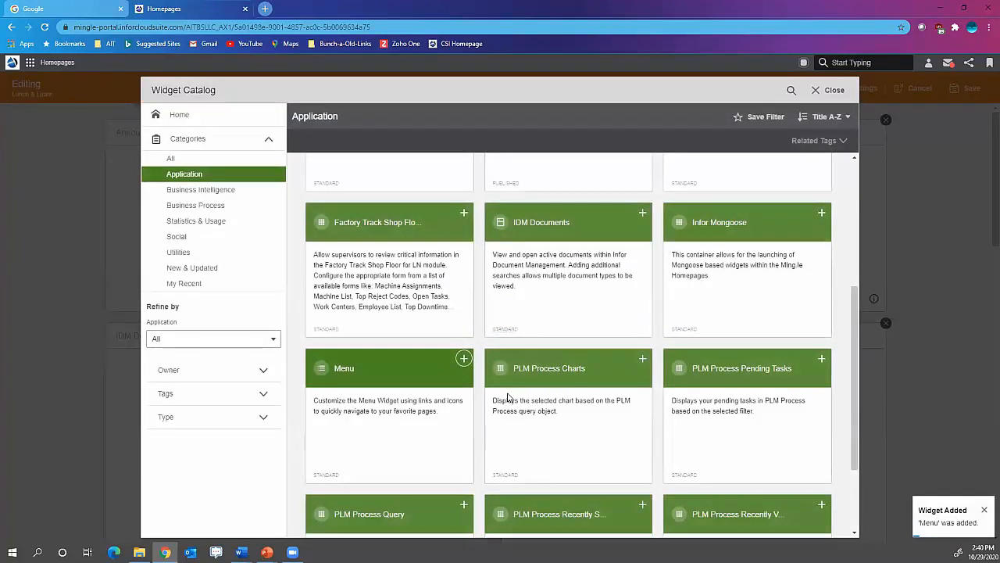
click(830, 90)
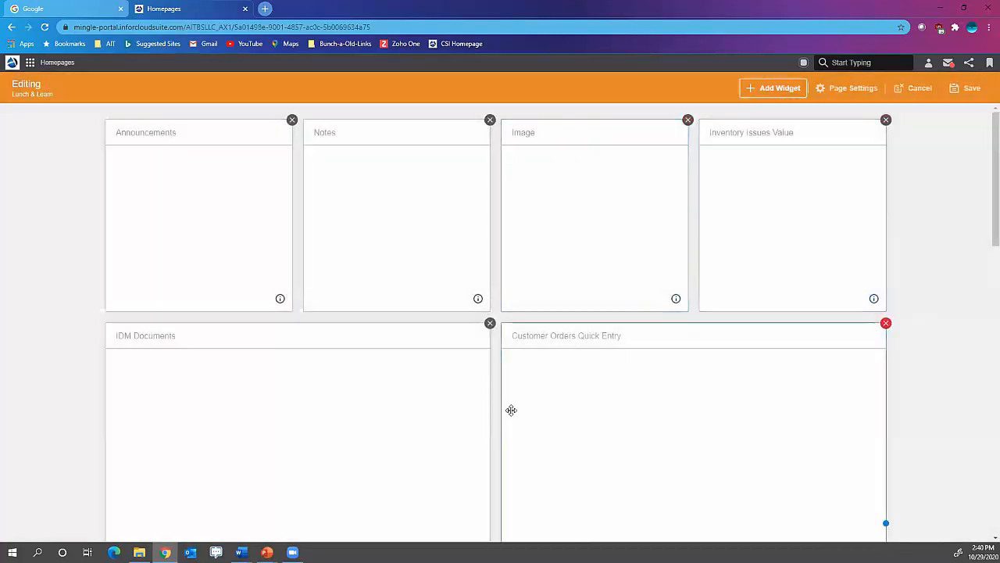
scroll(512, 408, down, 5)
scroll(513, 409, down, 2)
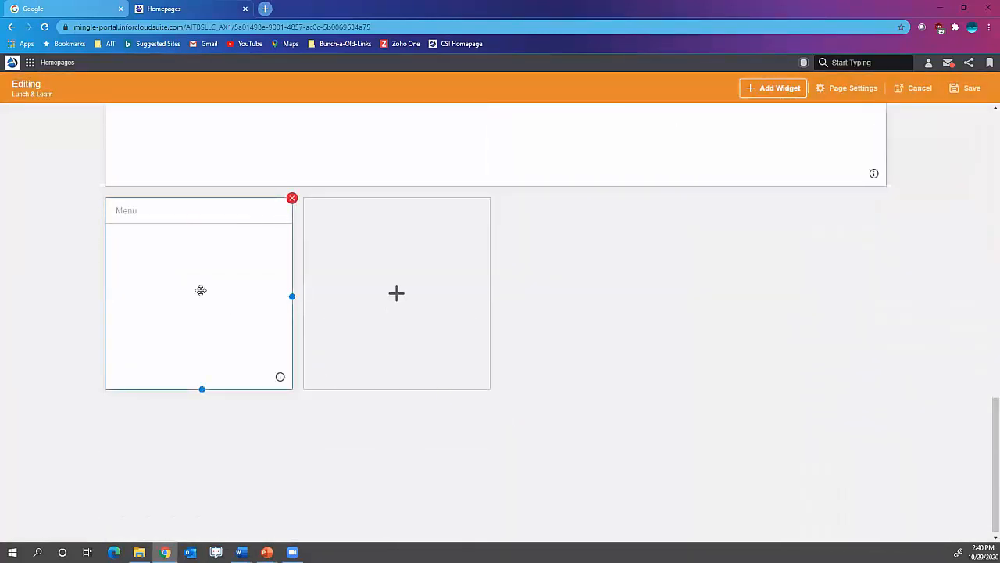
mouse_move(178, 210)
mouse_down()
mouse_move(167, 92)
mouse_move(179, 61)
mouse_move(290, 136)
mouse_move(200, 184)
mouse_move(175, 215)
mouse_up()
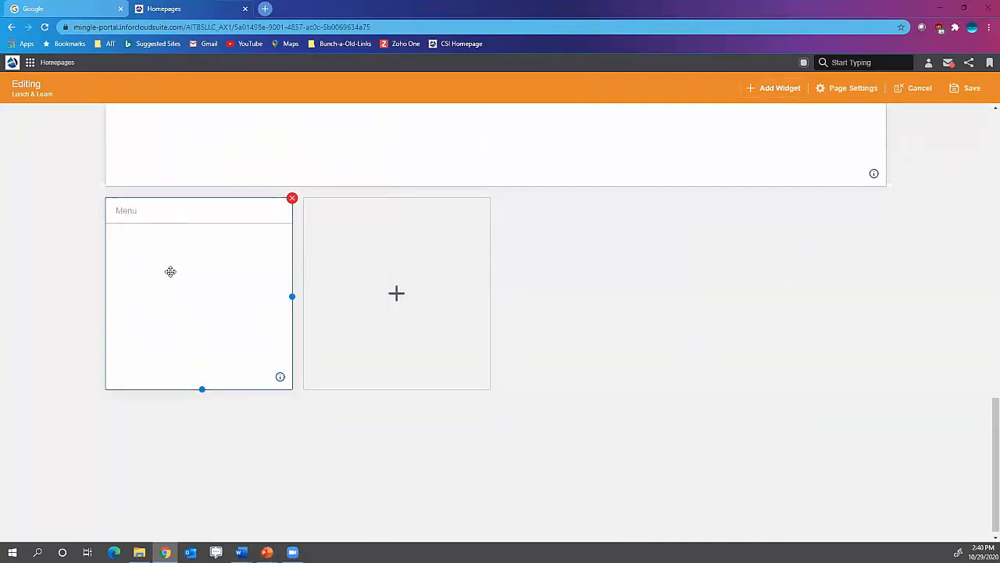
click(969, 89)
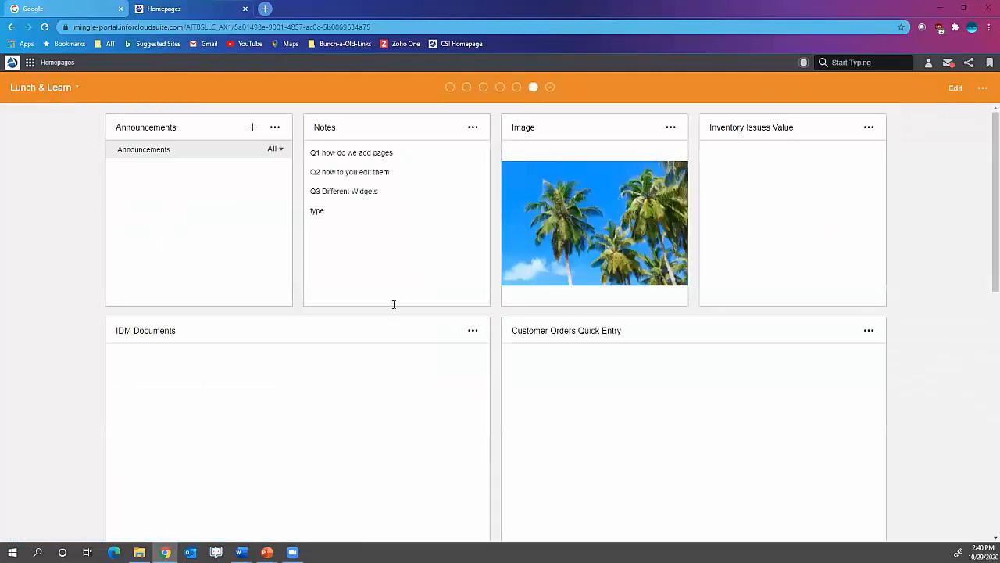
- Add a link from the Inventory Control Home bookmark to the Menu widget, using the second window-style icon
scroll(394, 308, down, 2)
scroll(391, 315, down, 5)
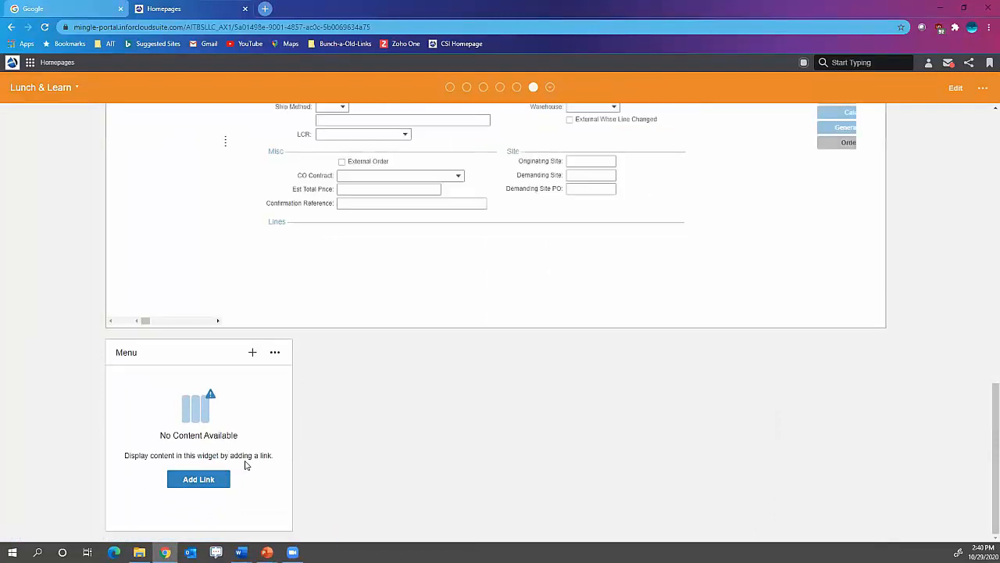
scroll(245, 465, up, 10)
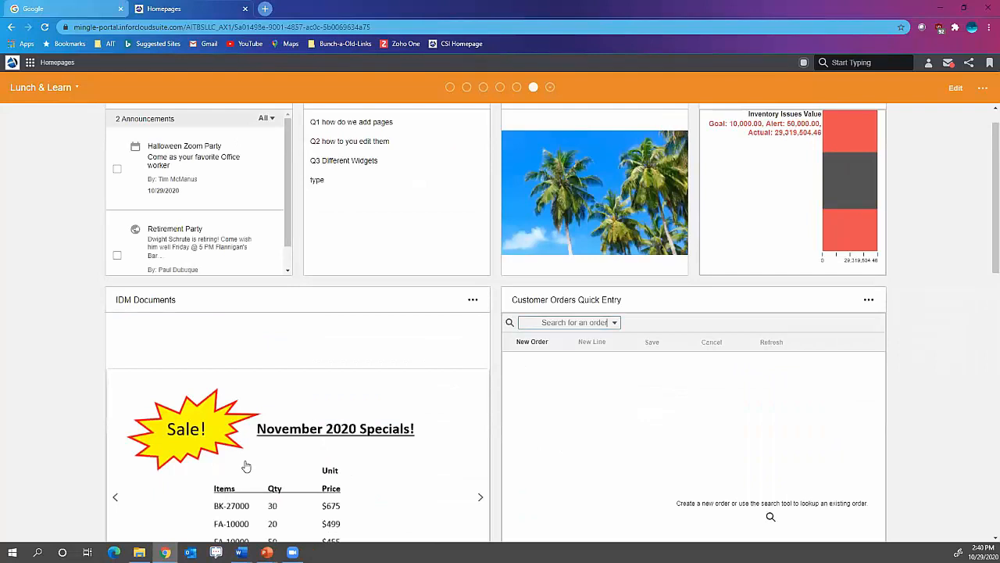
scroll(495, 321, down, 10)
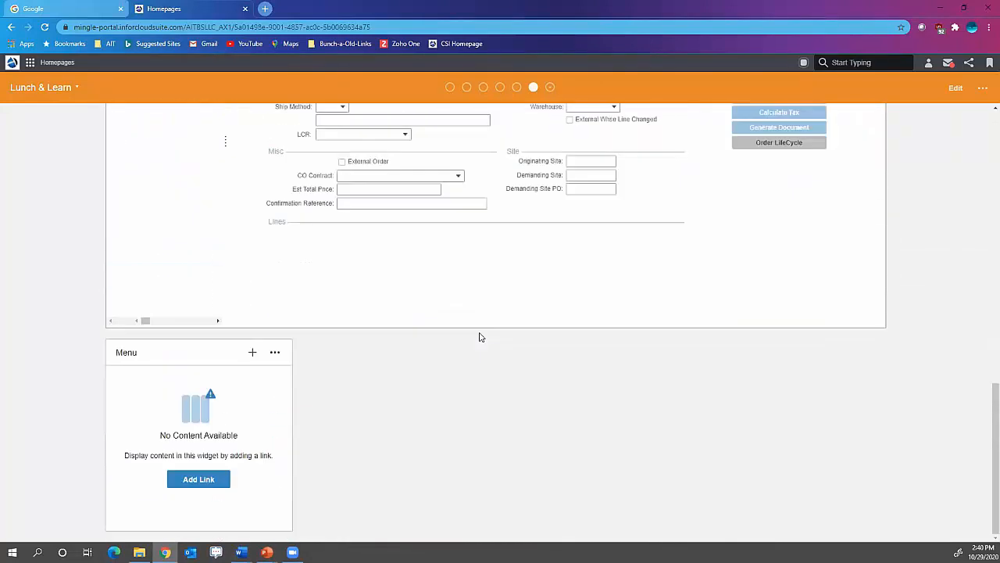
click(202, 483)
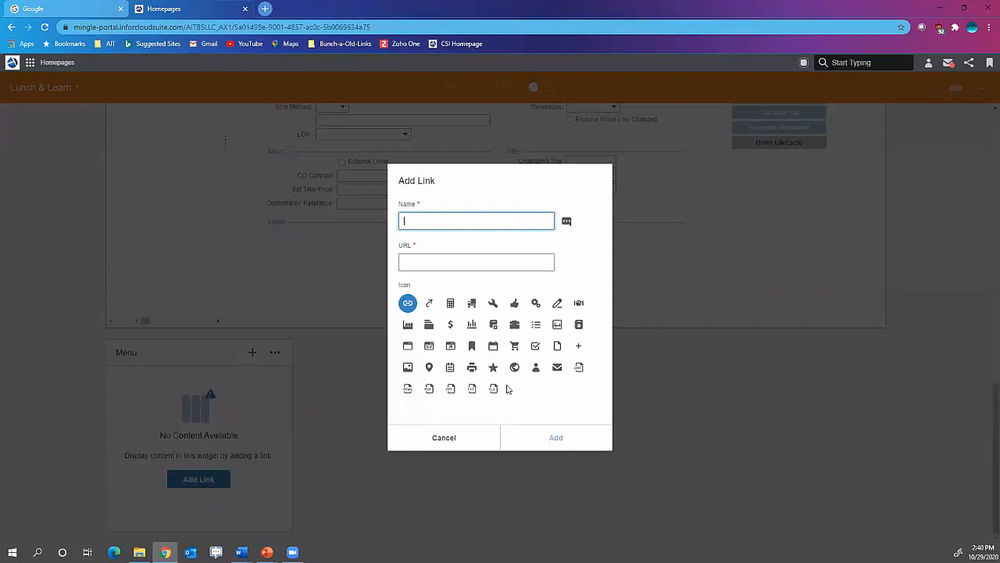
click(453, 440)
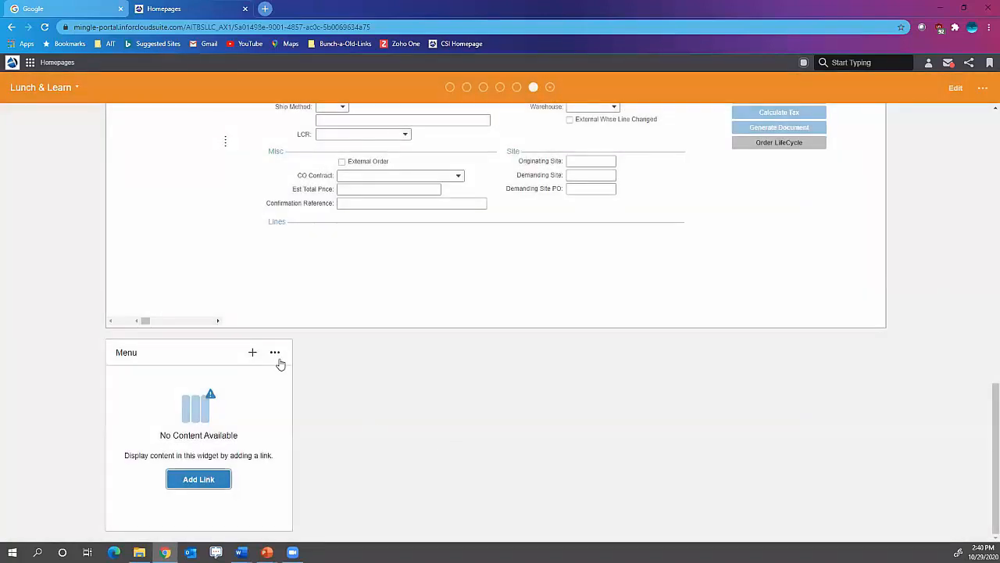
click(275, 354)
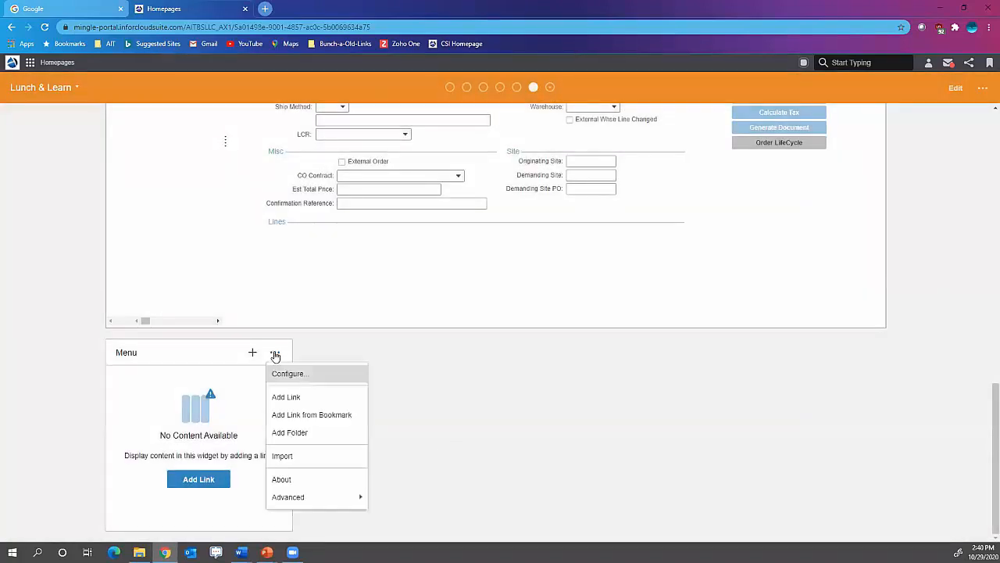
click(310, 415)
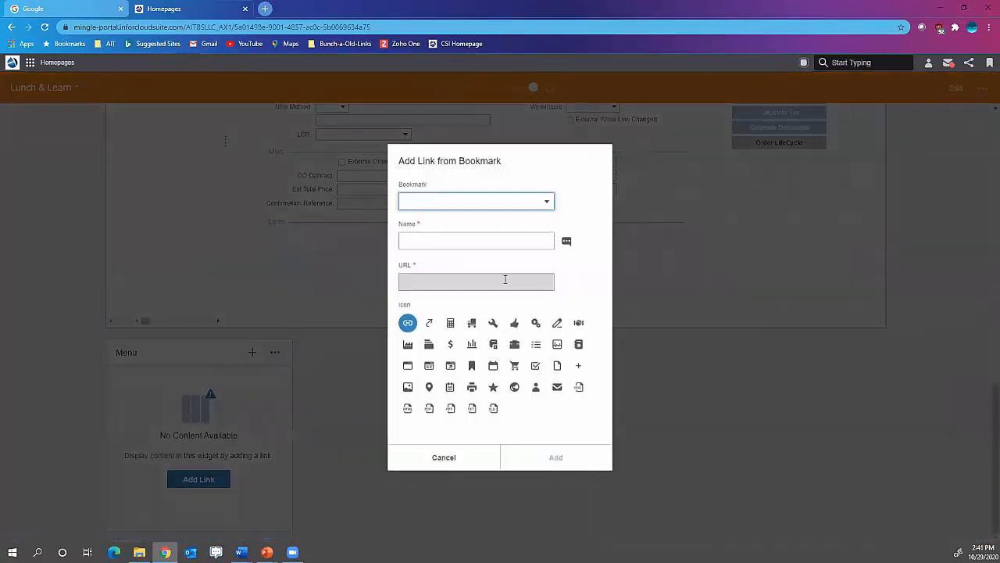
click(547, 201)
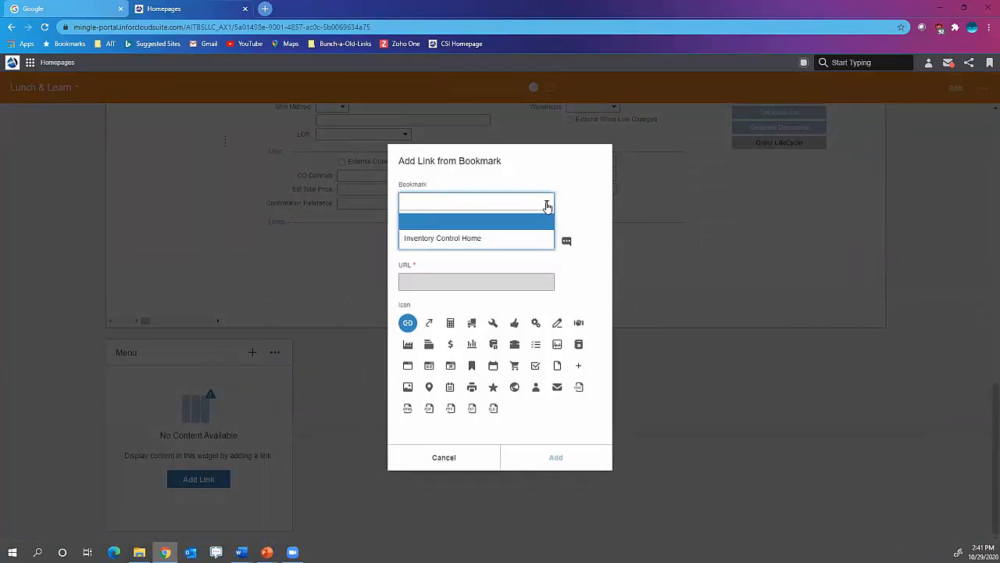
click(467, 238)
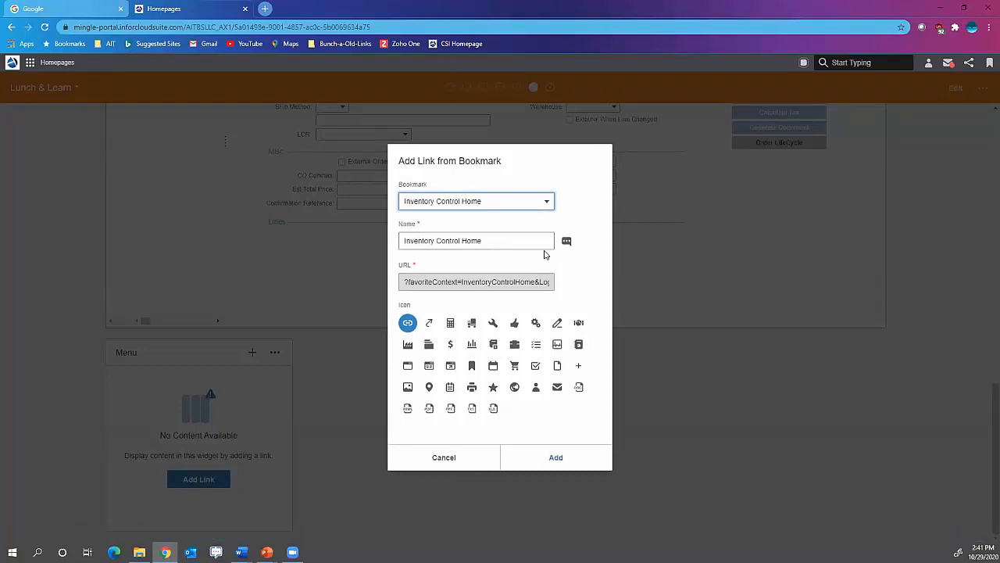
click(429, 365)
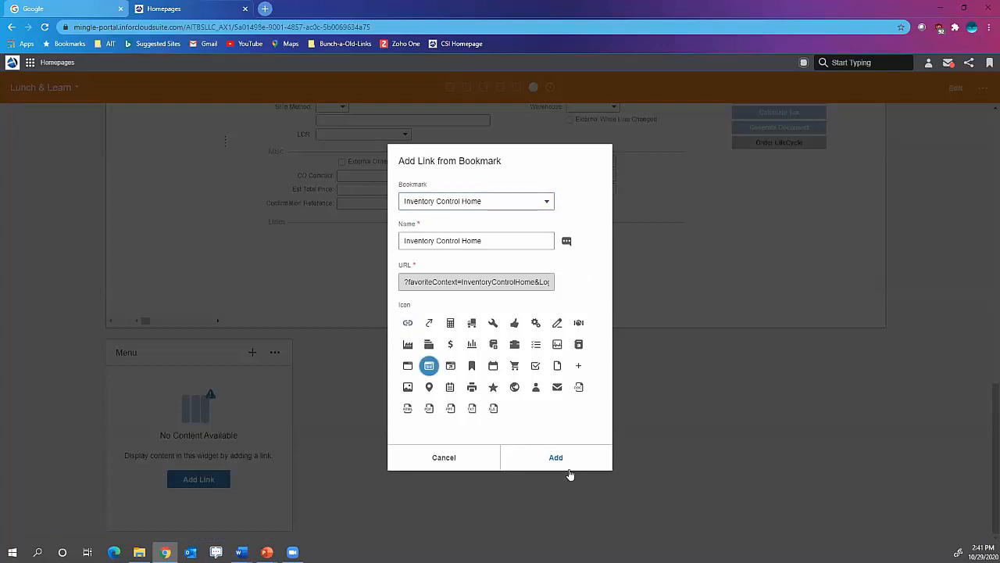
click(557, 458)
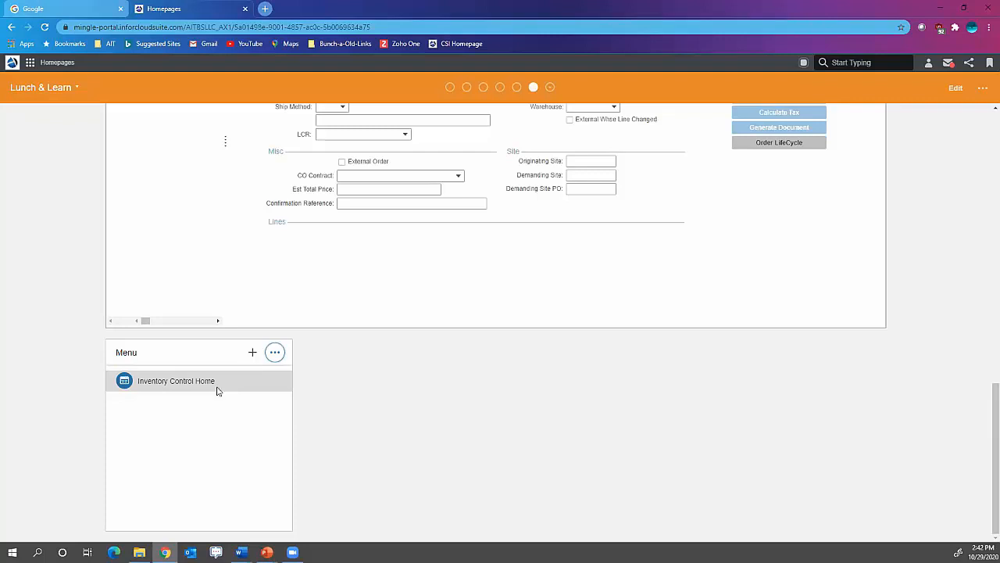
- Switch to Infor CloudSuite and open the Items, Purchase Orders and Customer Orders forms from the recent forms
click(31, 66)
click(103, 116)
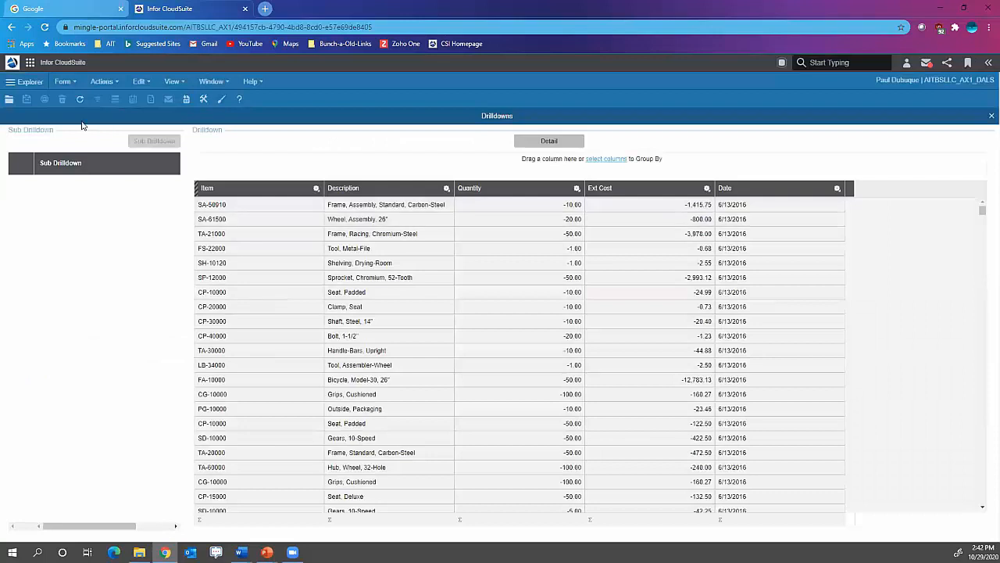
click(63, 81)
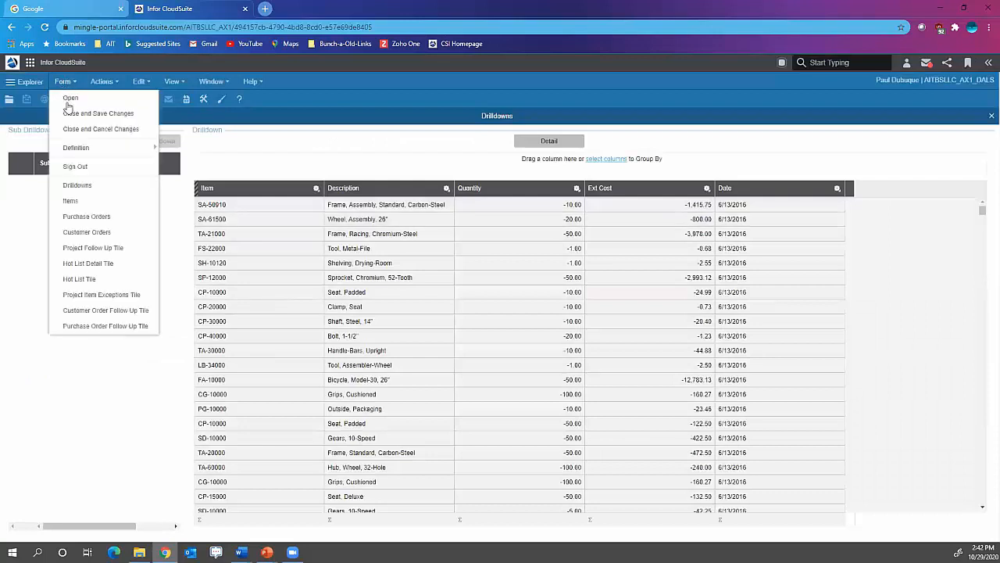
click(91, 201)
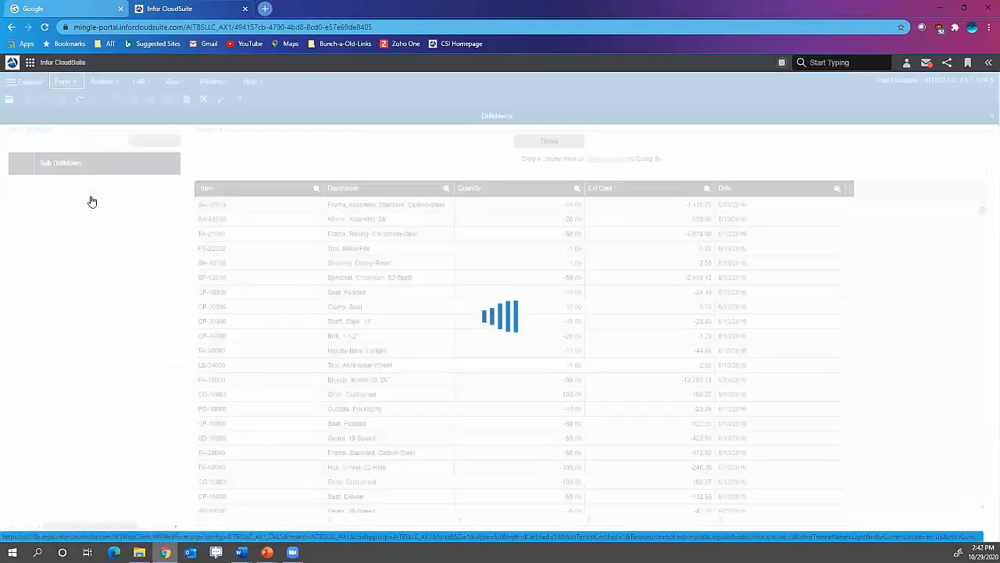
click(71, 83)
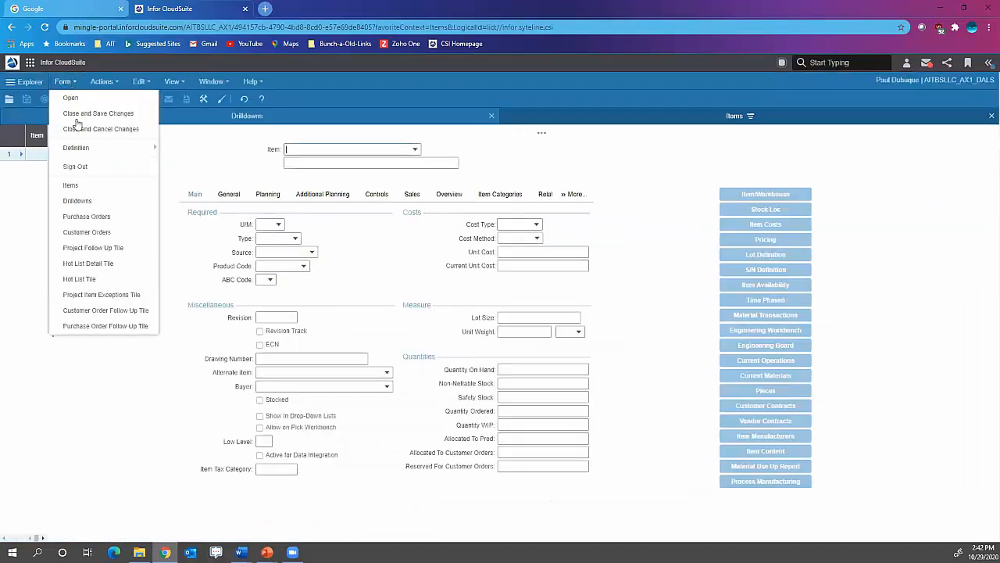
click(102, 218)
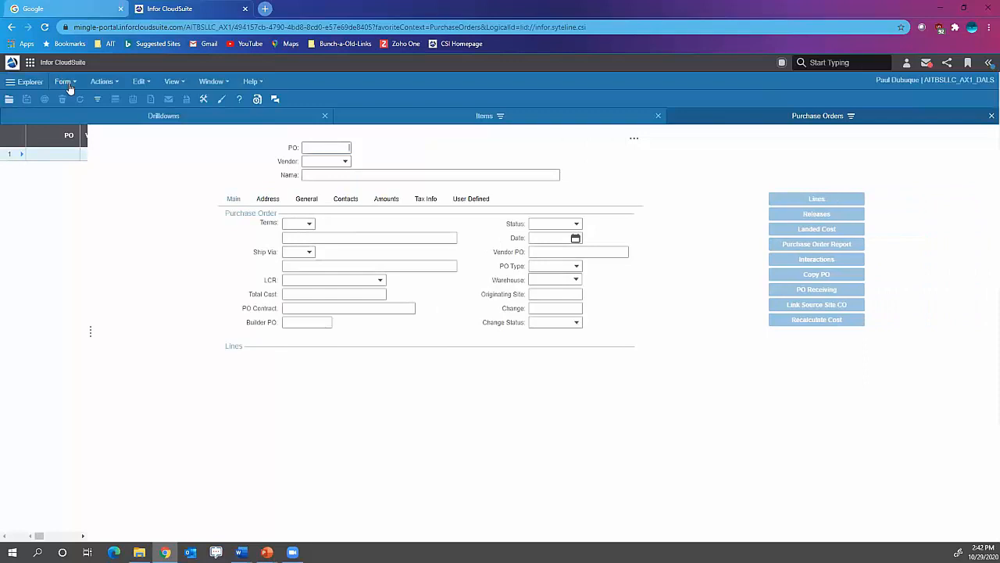
click(64, 81)
click(86, 232)
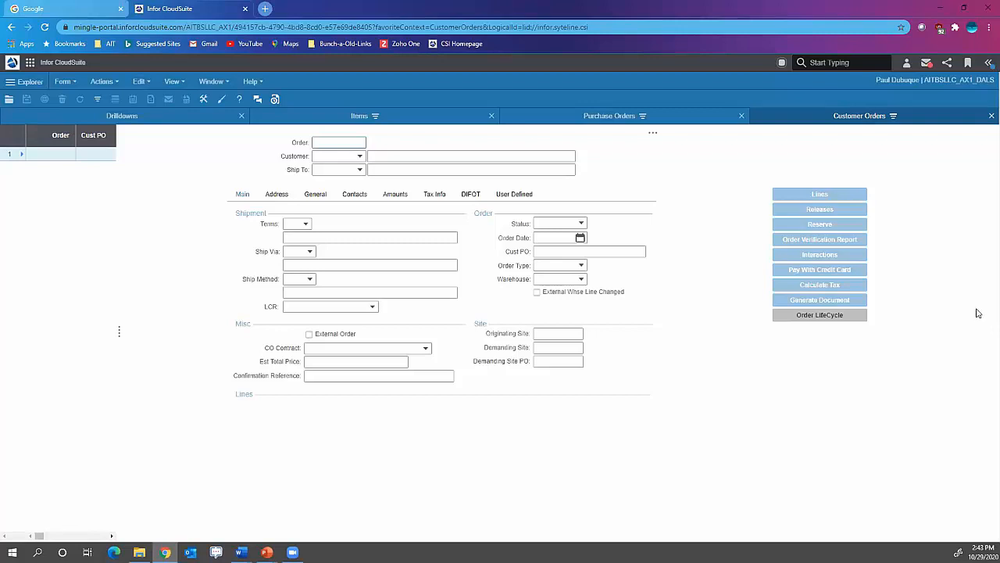
- Bookmark the open Customer Orders form under the name Customer Orders
click(968, 66)
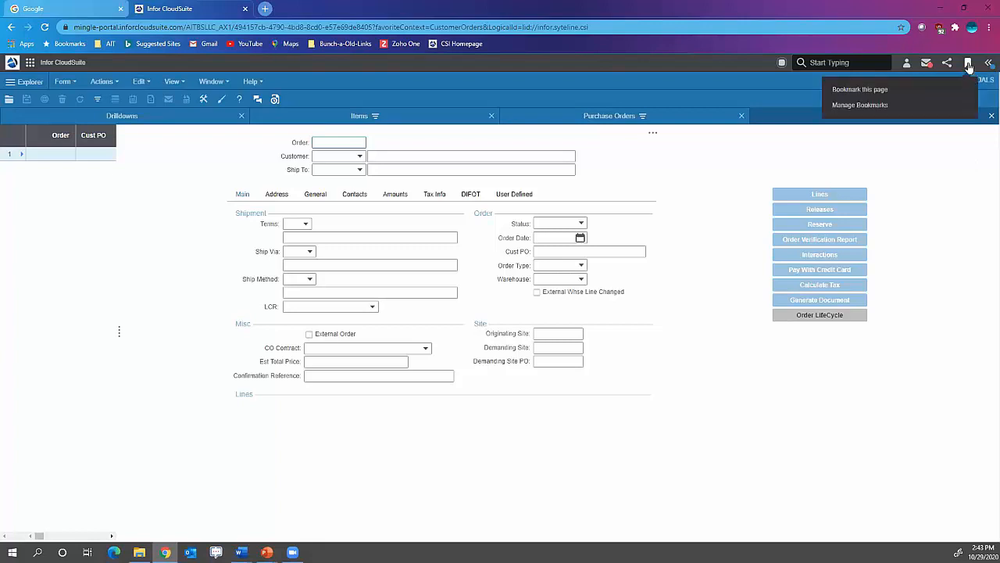
click(887, 90)
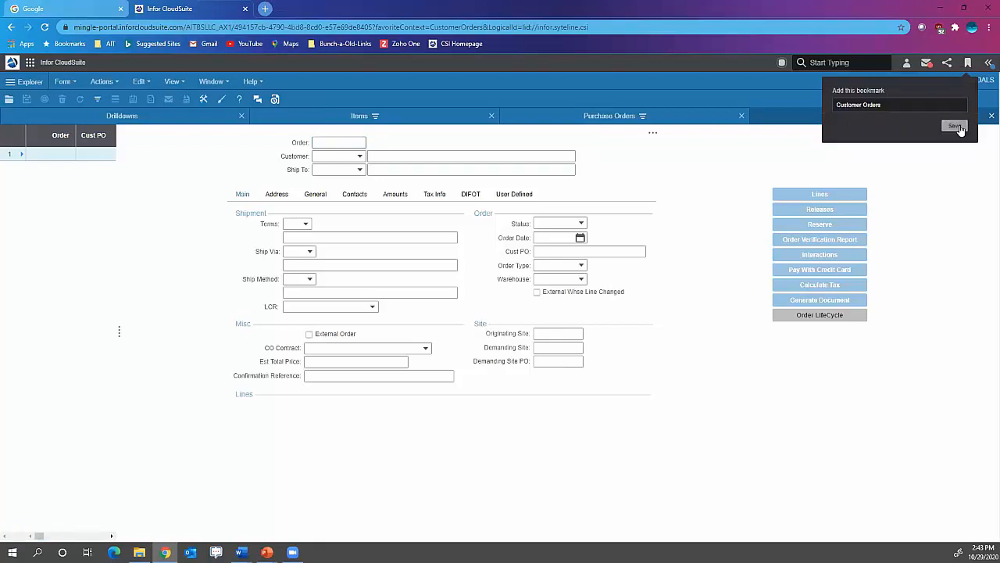
click(956, 127)
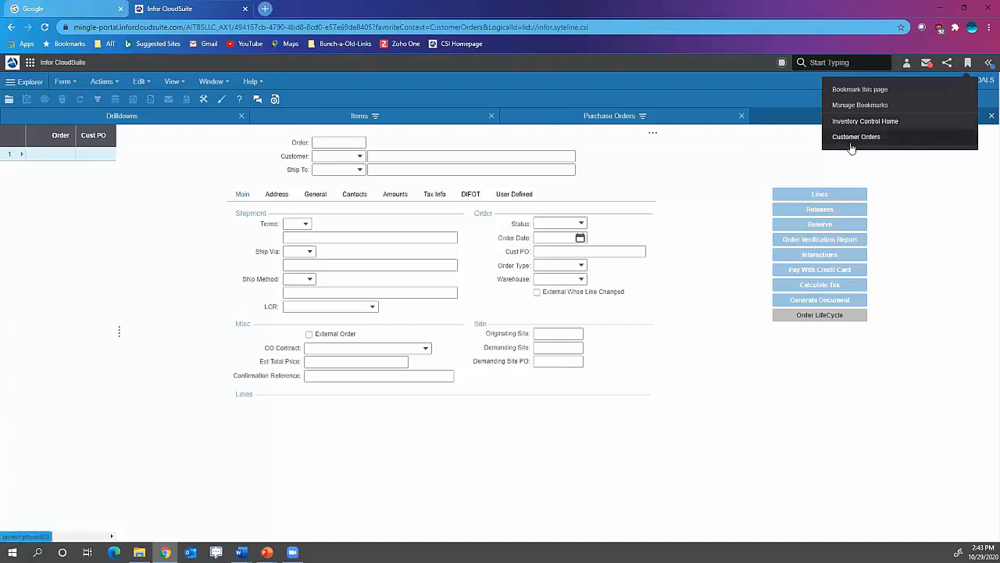
- Switch to the Purchase Orders form and bookmark it as Purchase Orders
click(658, 125)
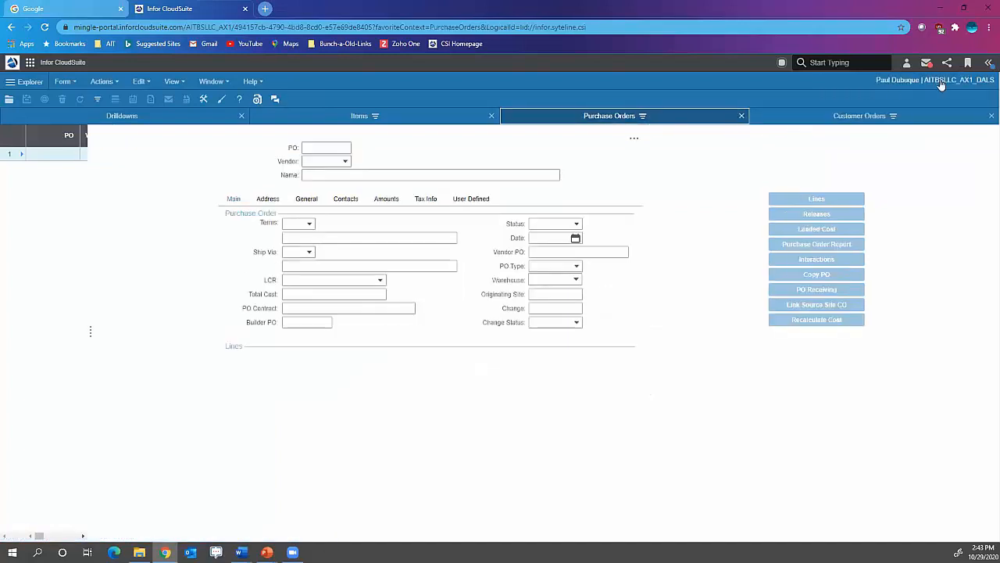
click(967, 62)
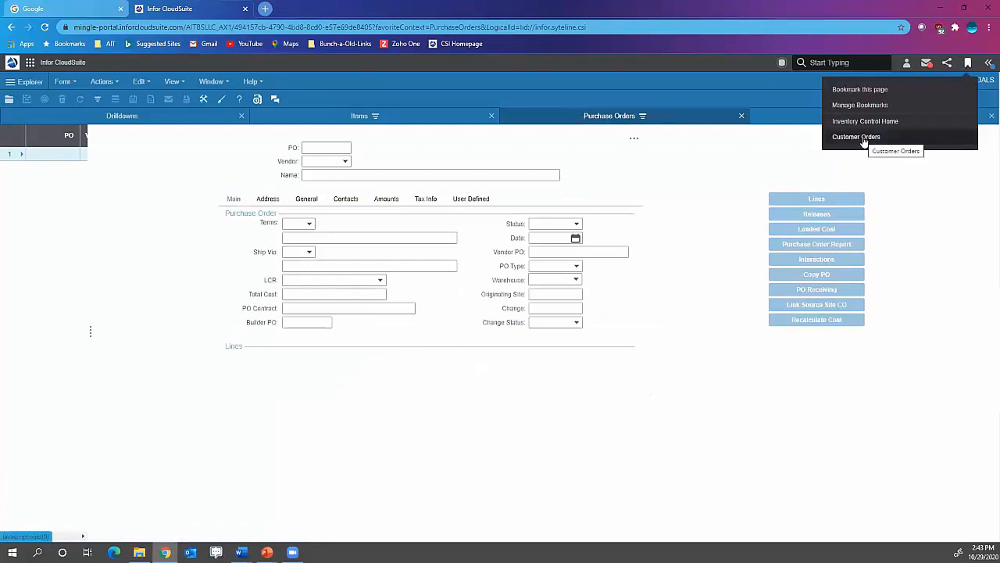
click(863, 92)
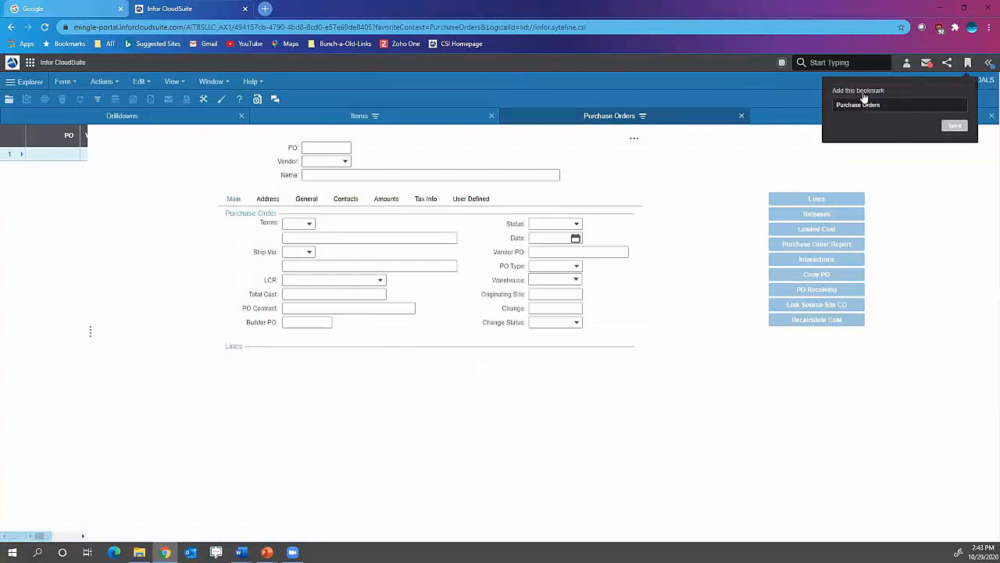
click(954, 126)
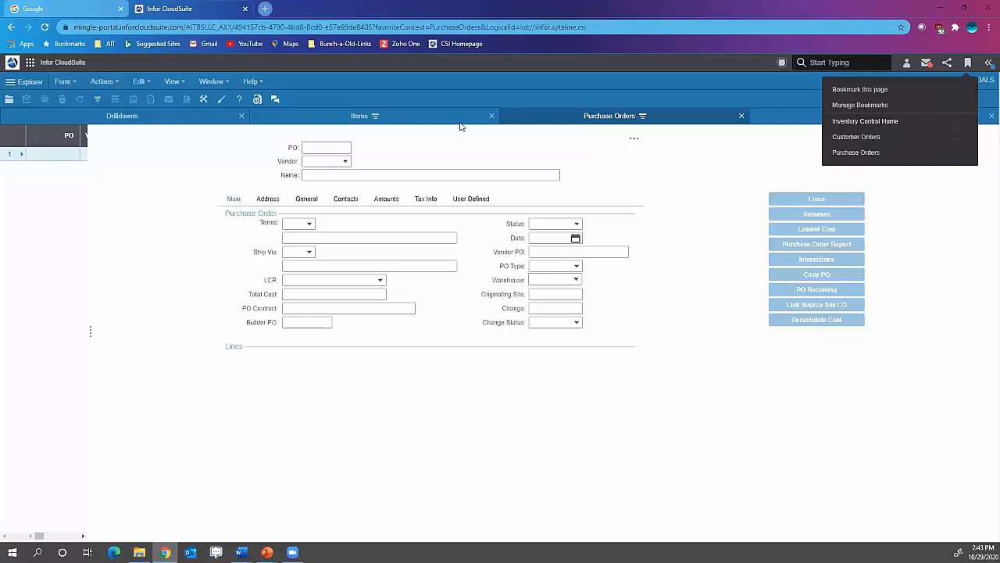
- Switch to the Items form and save a bookmark for it
click(402, 122)
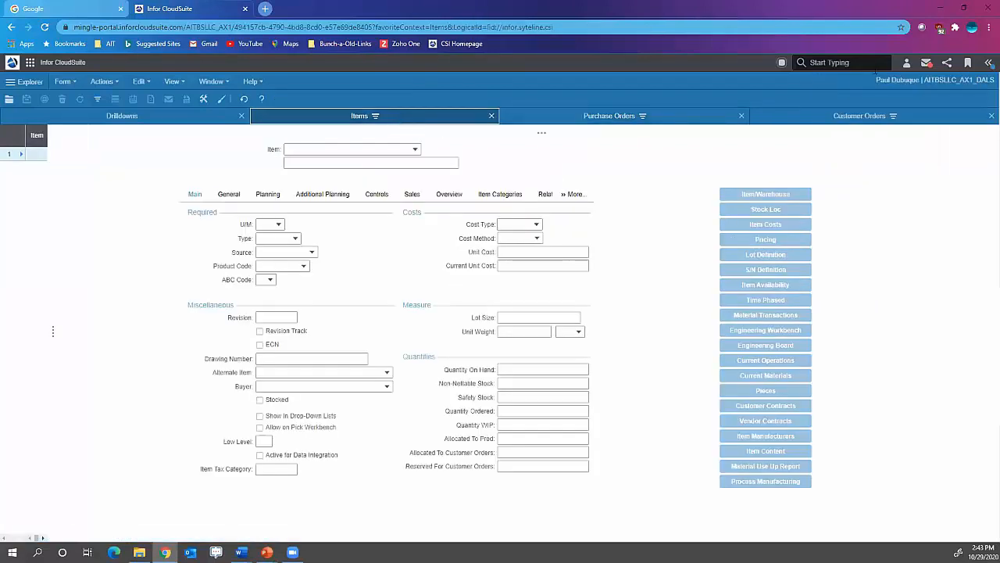
click(968, 62)
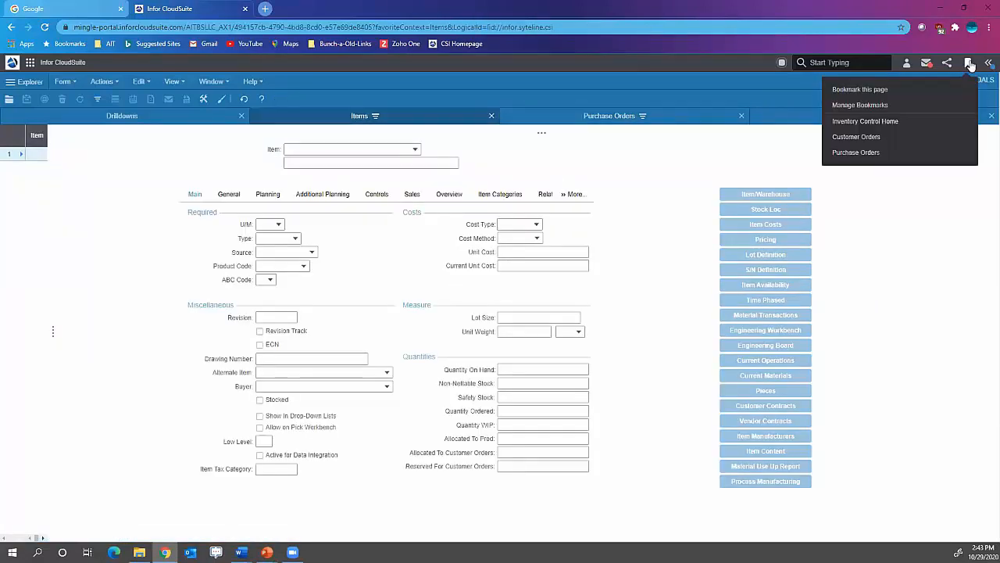
click(868, 89)
click(954, 128)
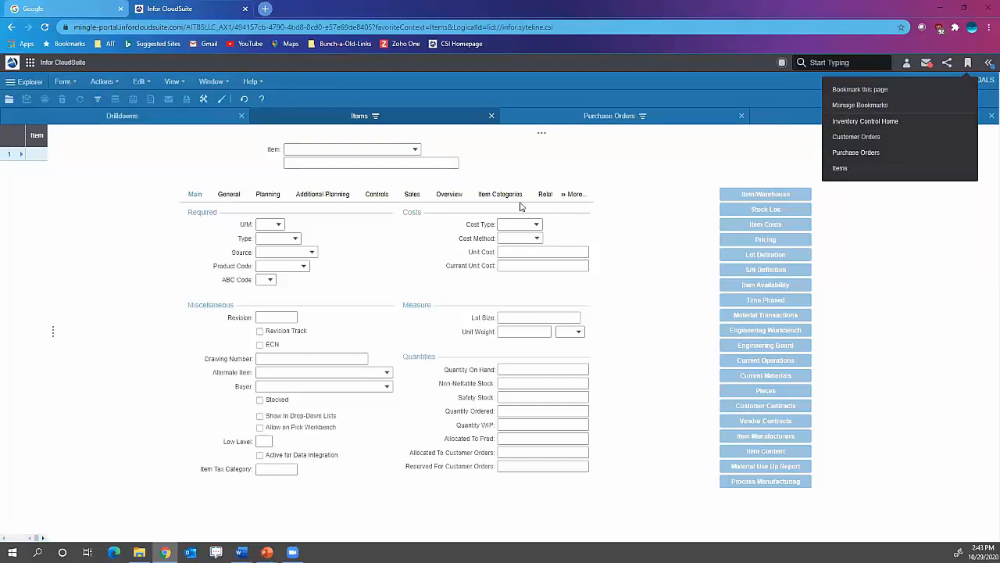
- Return to the Lunch & Learn homepage and add a Customer Orders bookmark link with the shopping cart icon to the Menu widget
click(14, 65)
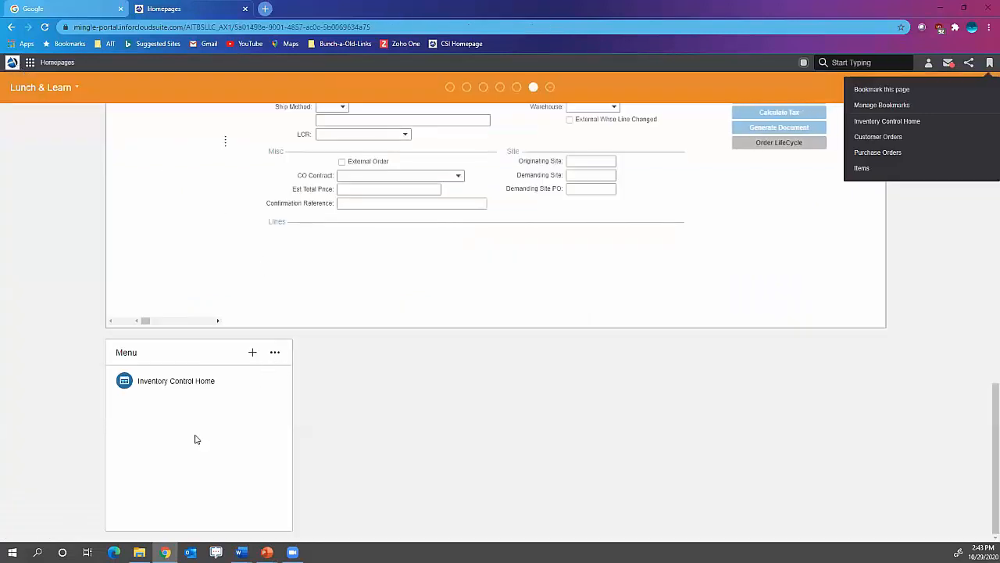
click(275, 355)
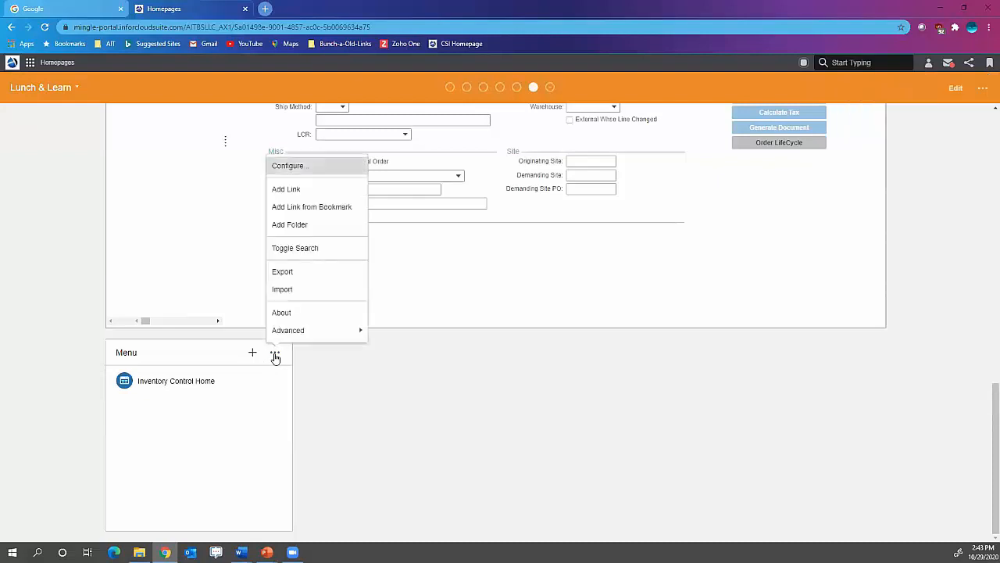
click(310, 223)
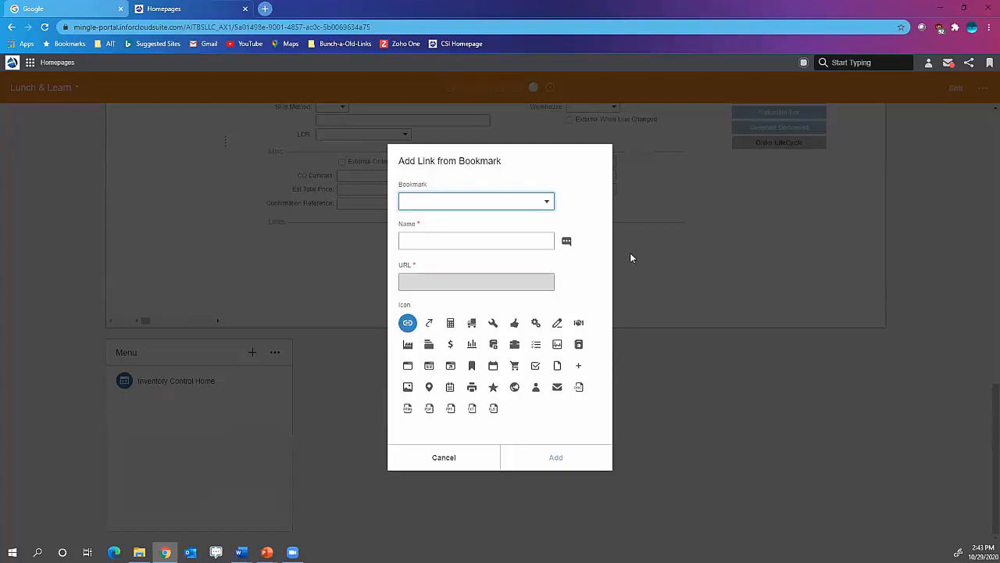
click(546, 202)
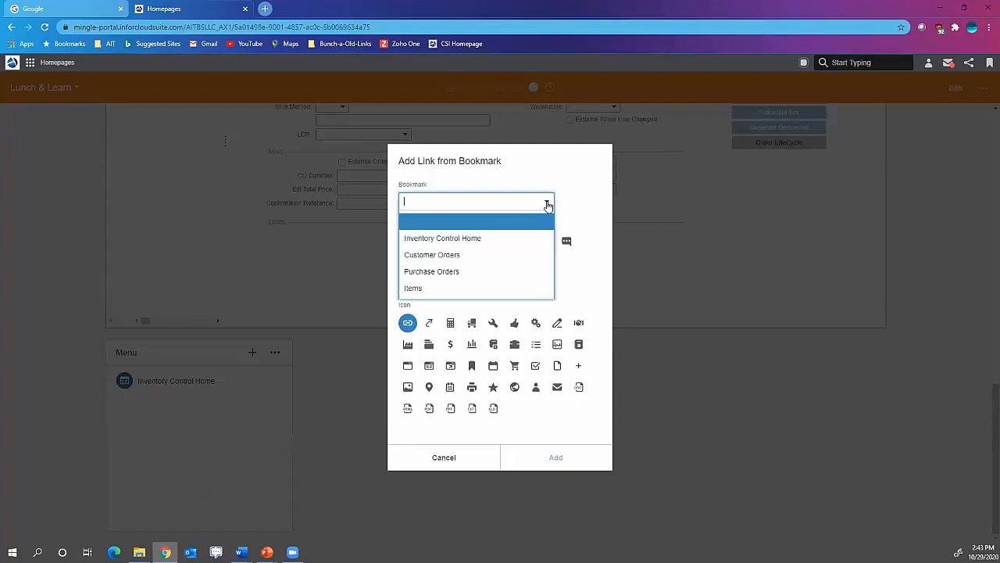
click(504, 258)
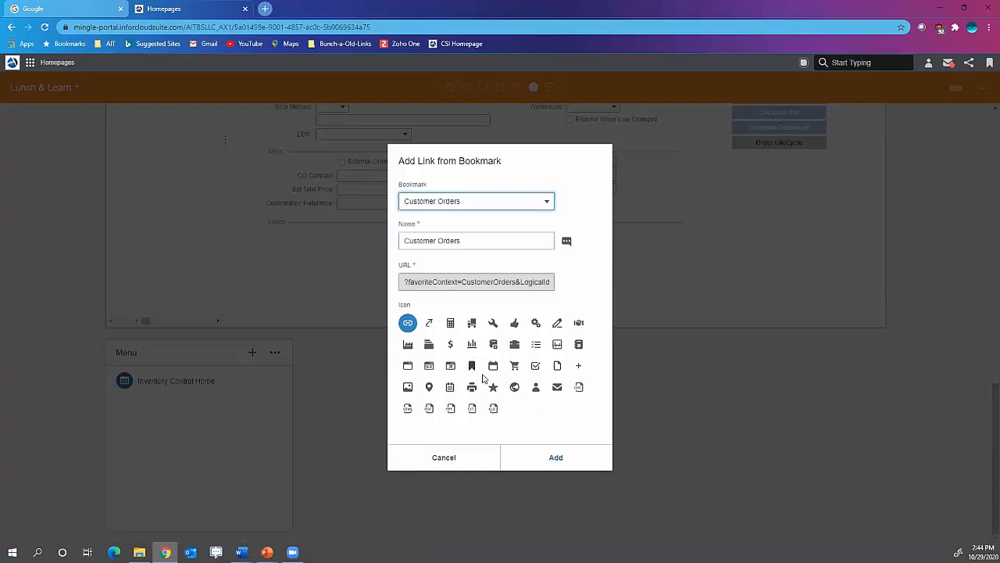
click(517, 365)
click(555, 458)
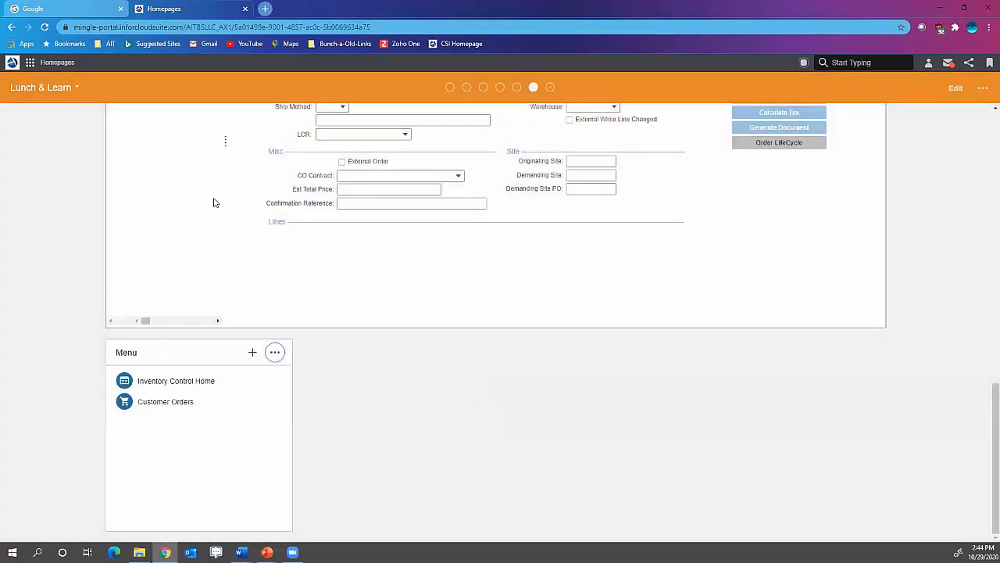
- Add a link from the Purchase Orders bookmark to the Menu widget, using the wrench icon
click(275, 352)
click(305, 207)
click(545, 202)
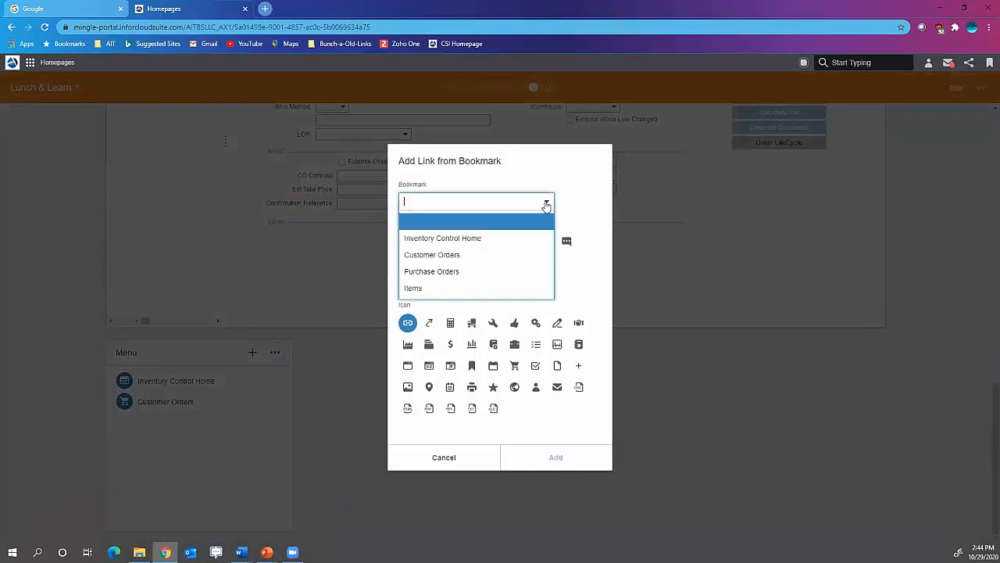
click(435, 272)
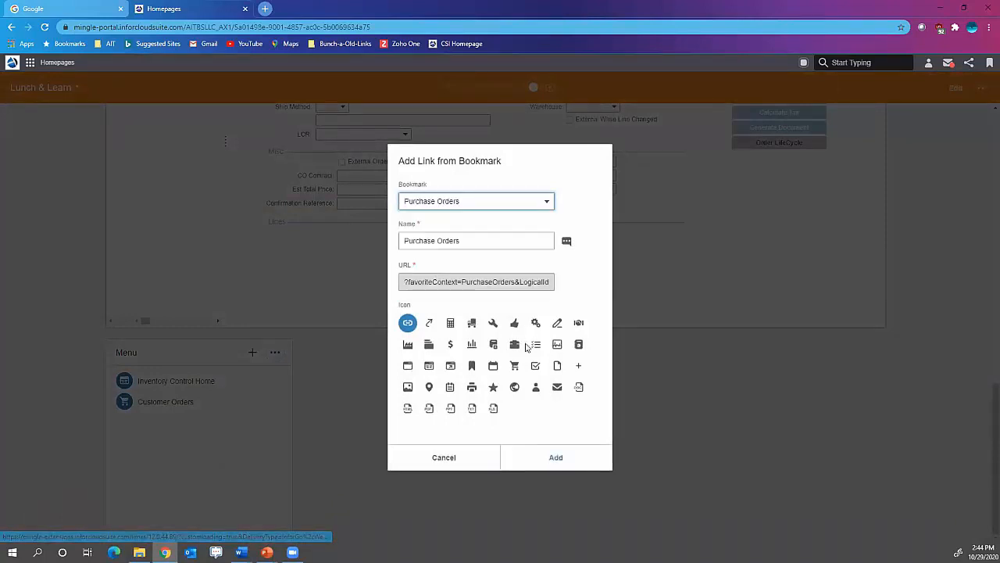
click(493, 324)
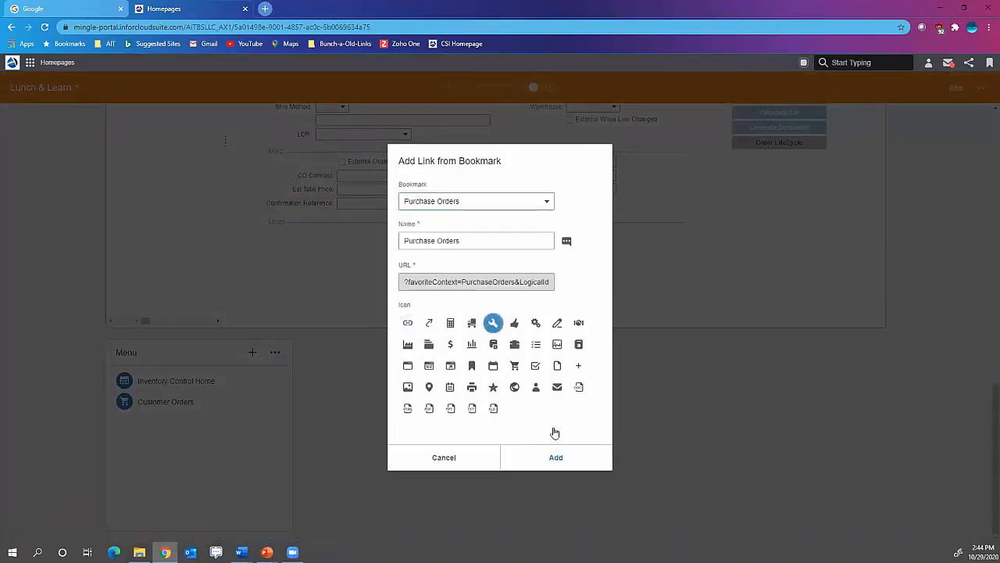
click(557, 458)
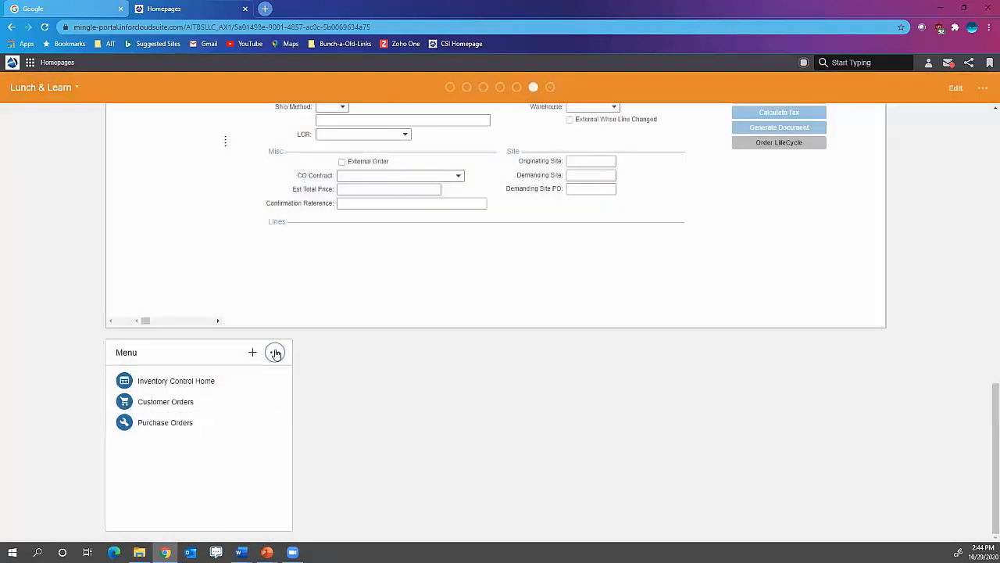
- Add a link from the Items bookmark to the Menu widget, using the gears icon
click(274, 352)
click(313, 205)
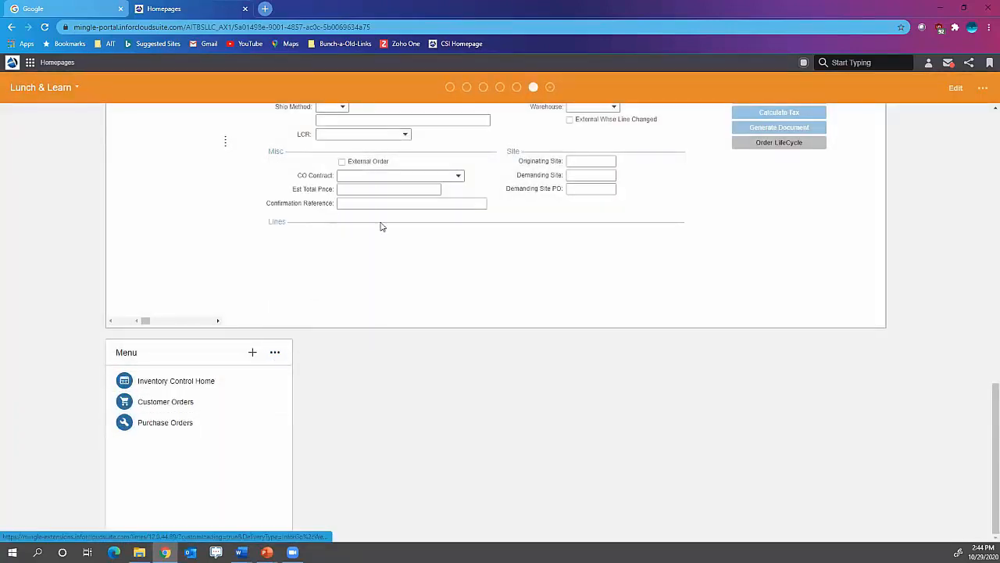
click(534, 323)
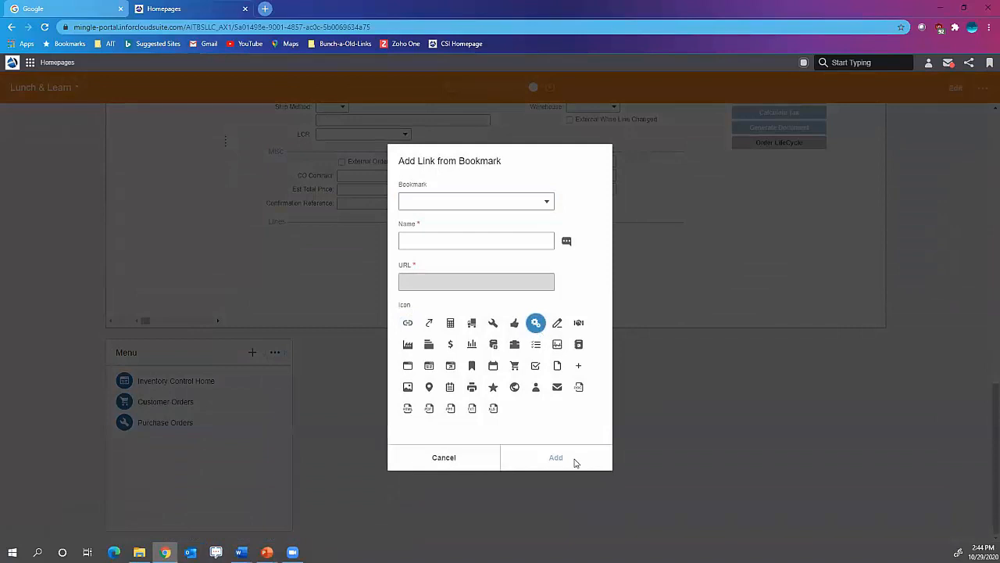
click(547, 203)
click(436, 290)
click(556, 458)
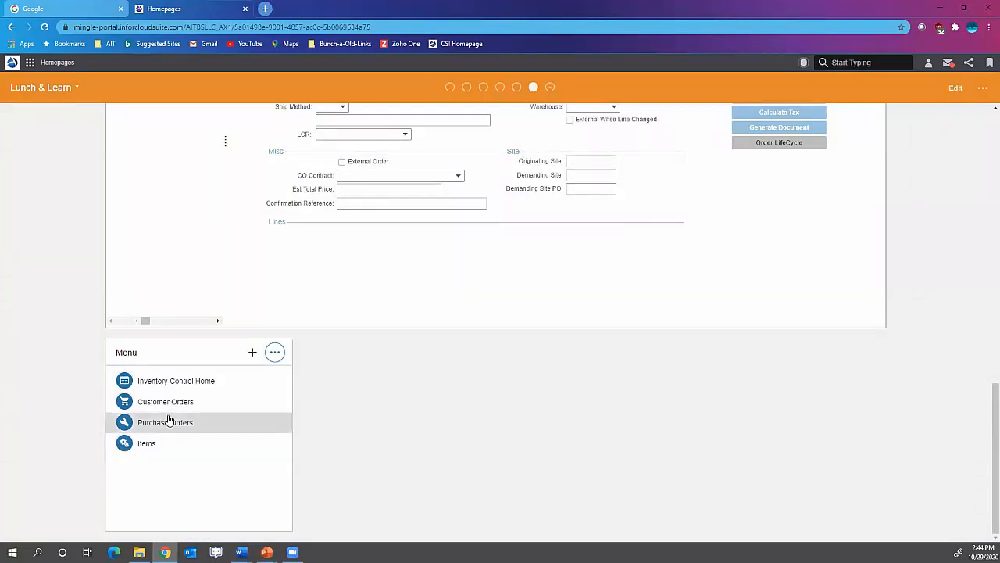
- Change the Menu widget's icon color to a medium red and move the Customer Orders link into a separate group below Items
right_click(168, 402)
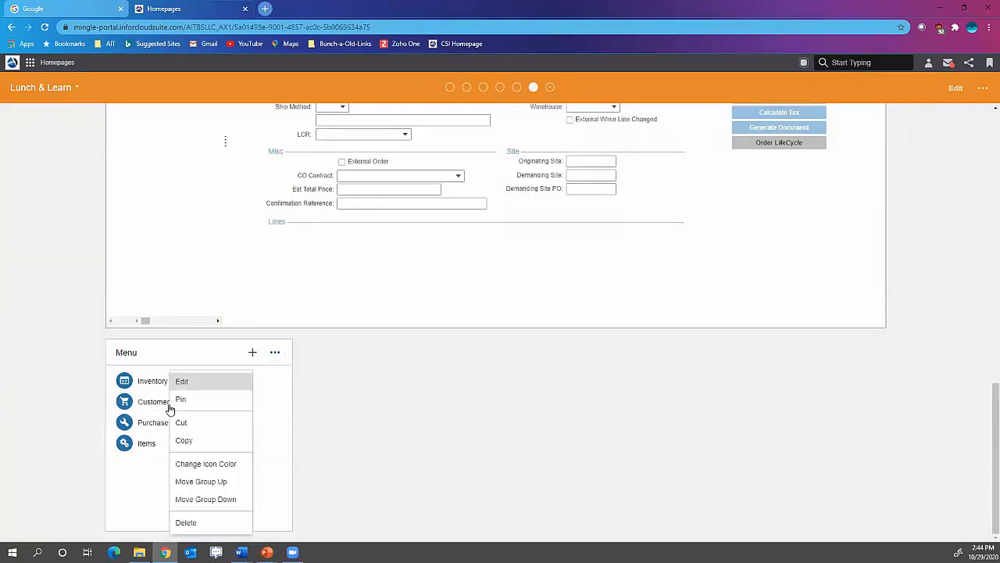
click(202, 464)
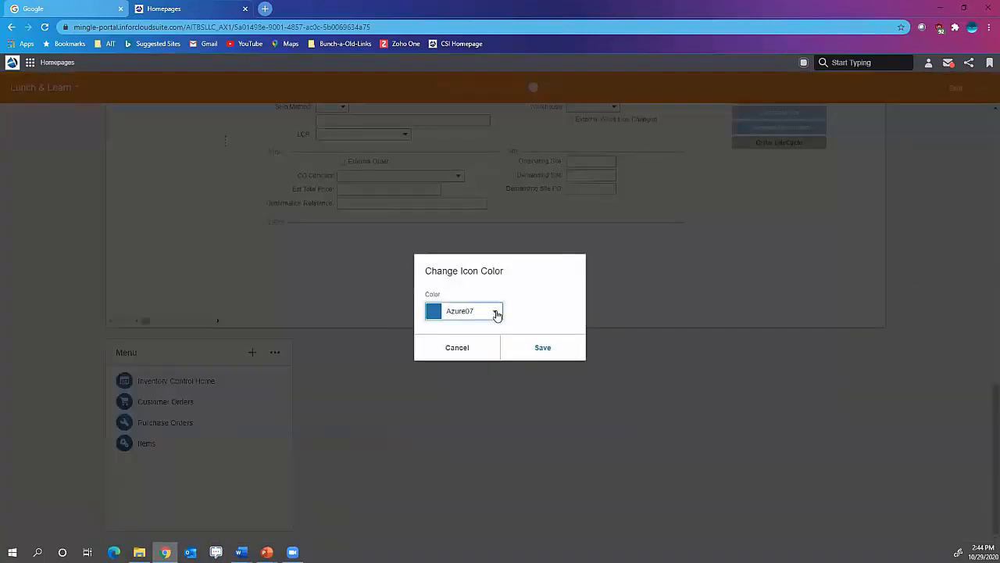
click(496, 313)
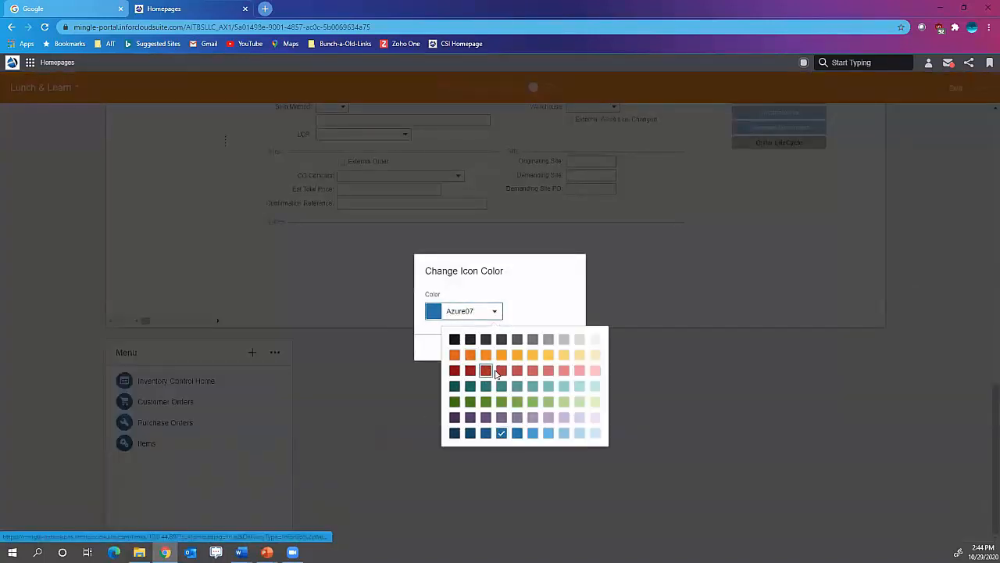
click(526, 368)
click(540, 347)
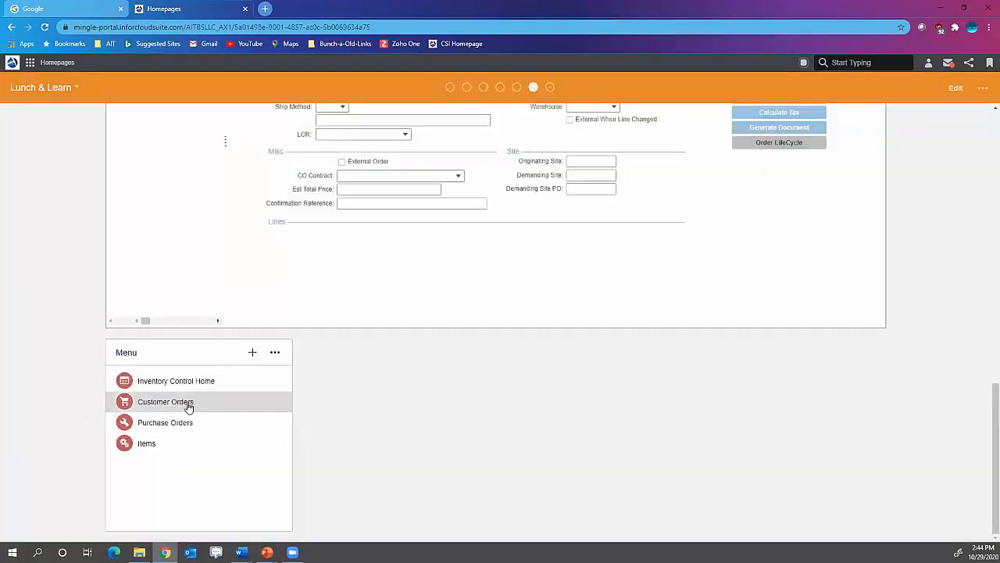
drag(188, 407, 196, 467)
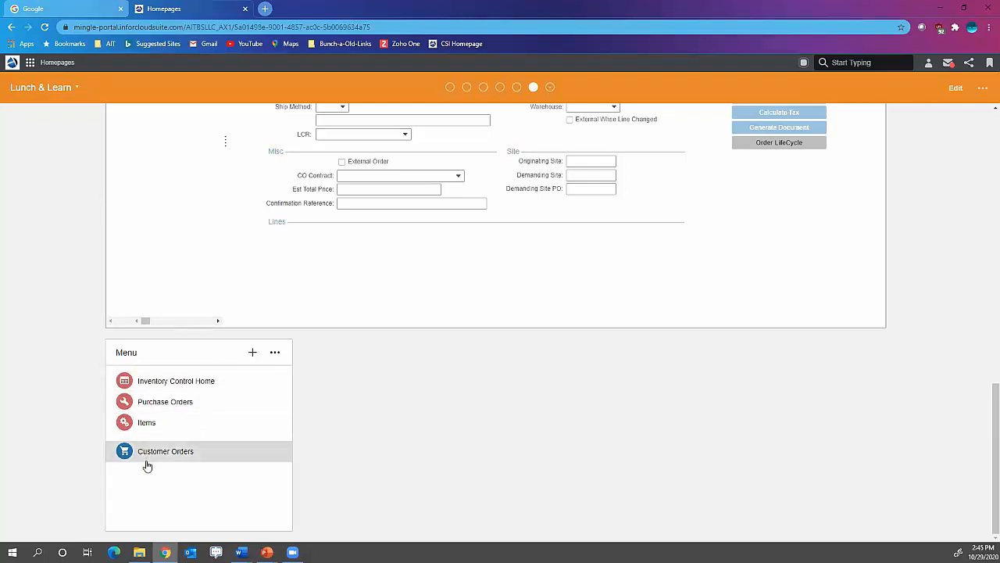
- Test the Items link in the Menu widget, close the duplicate Items form and return to the Lunch & Learn homepage
click(163, 418)
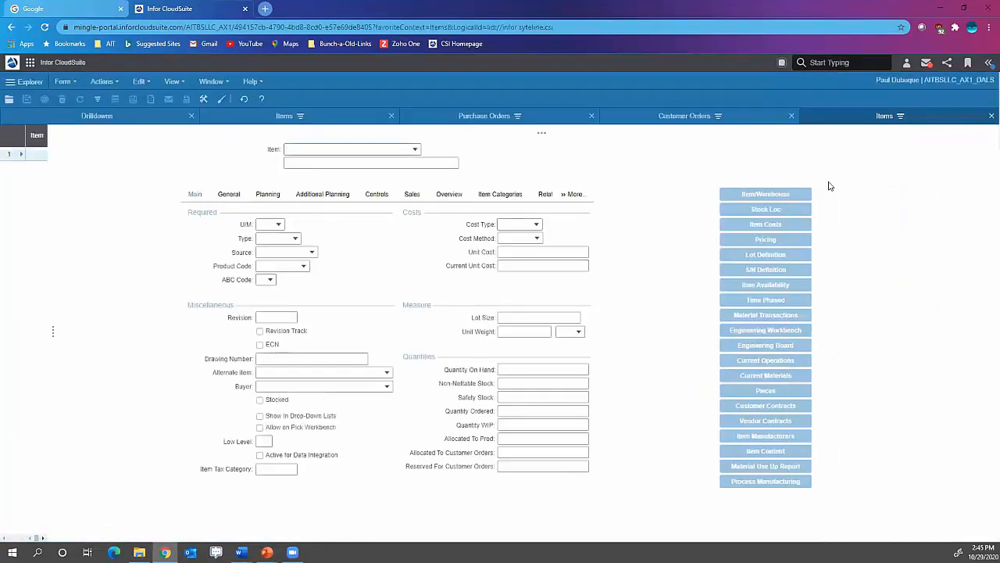
click(990, 116)
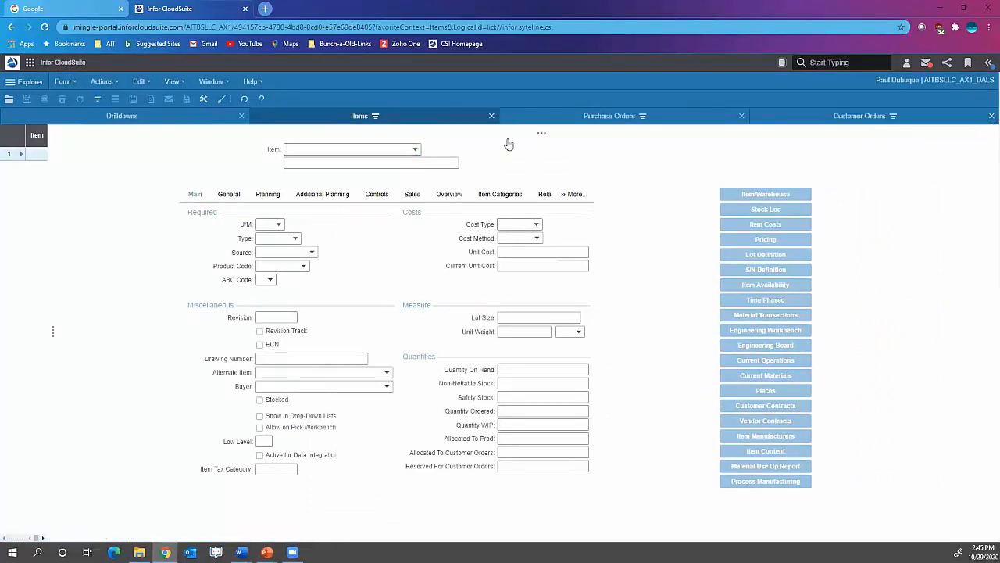
click(12, 61)
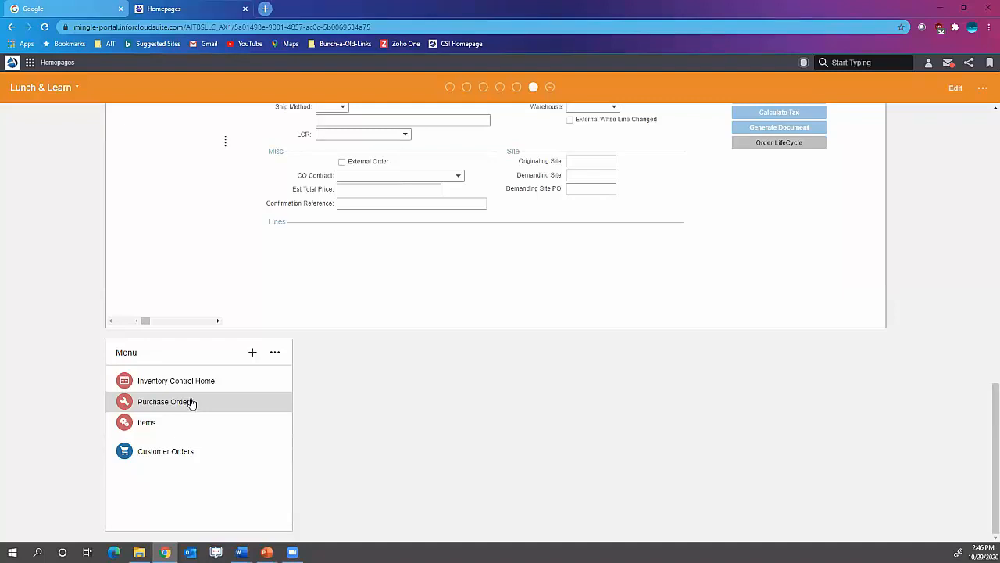
click(939, 11)
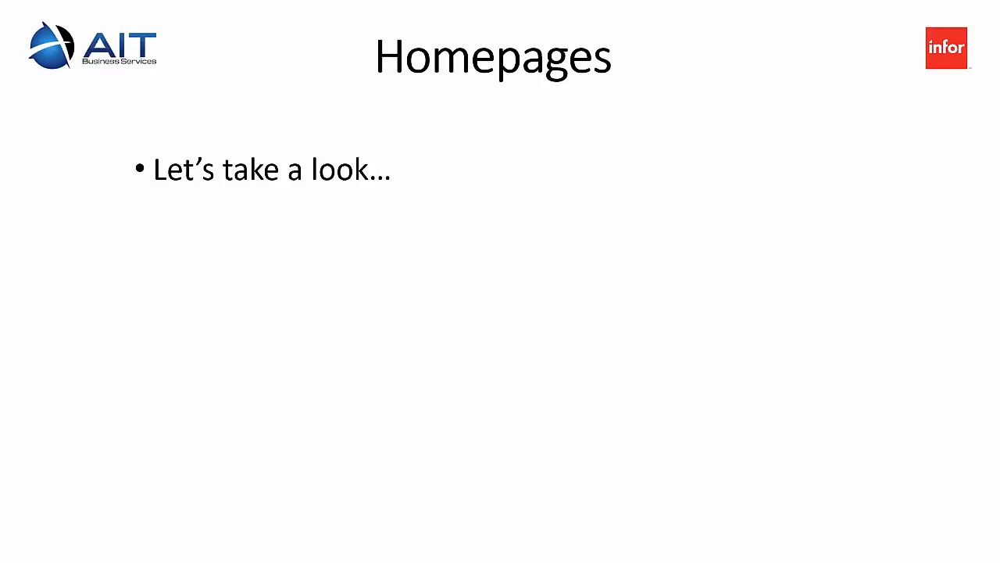
click(314, 290)
click(315, 289)
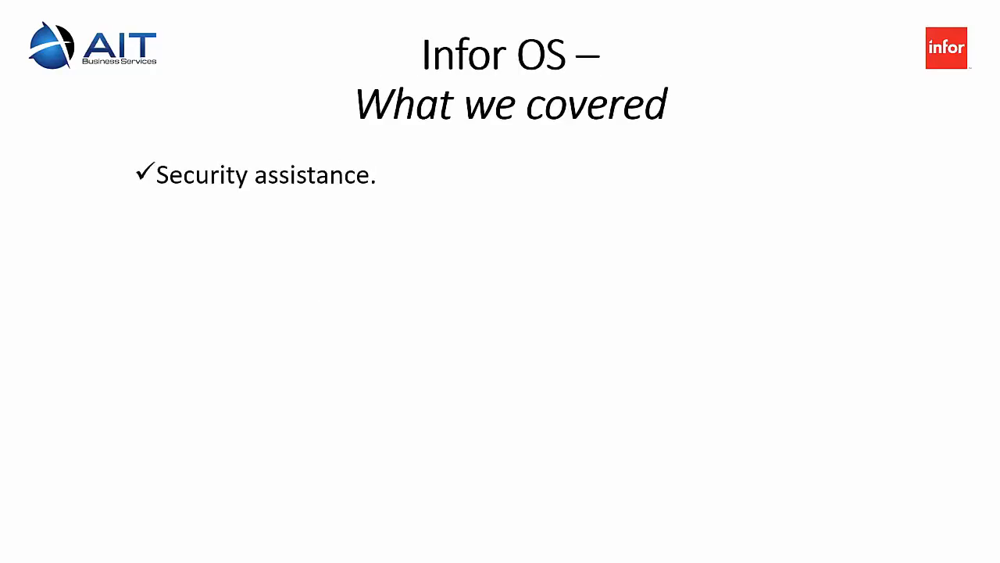
key(Right)
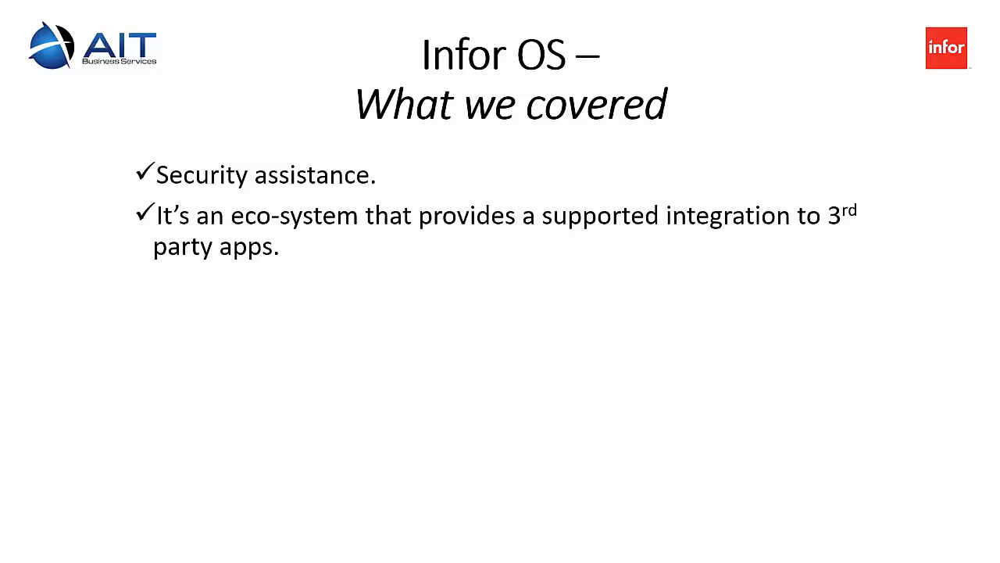
key(Right)
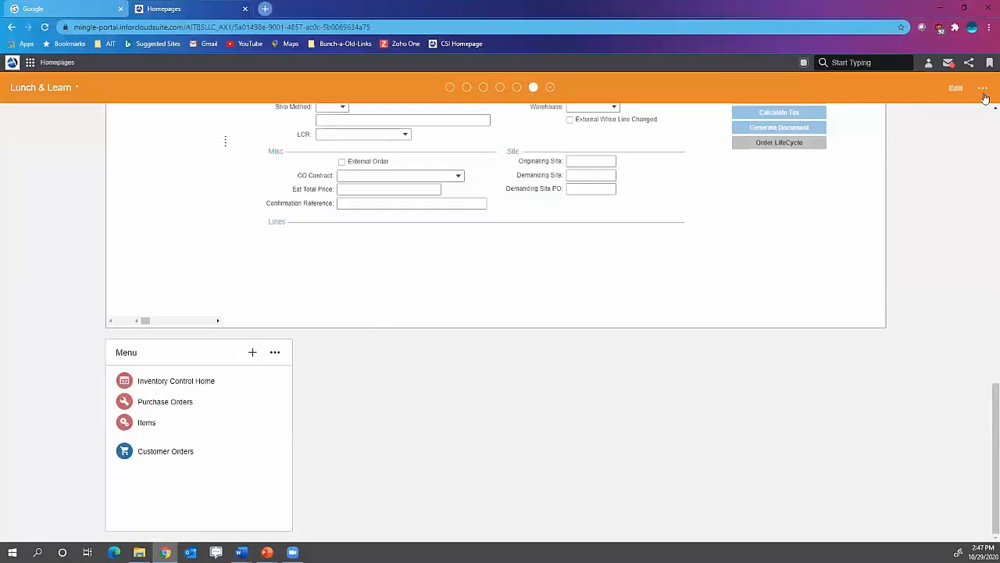
- Add the Posts widget from the catalog's Social category to the Lunch & Learn page and save the page layout
click(983, 89)
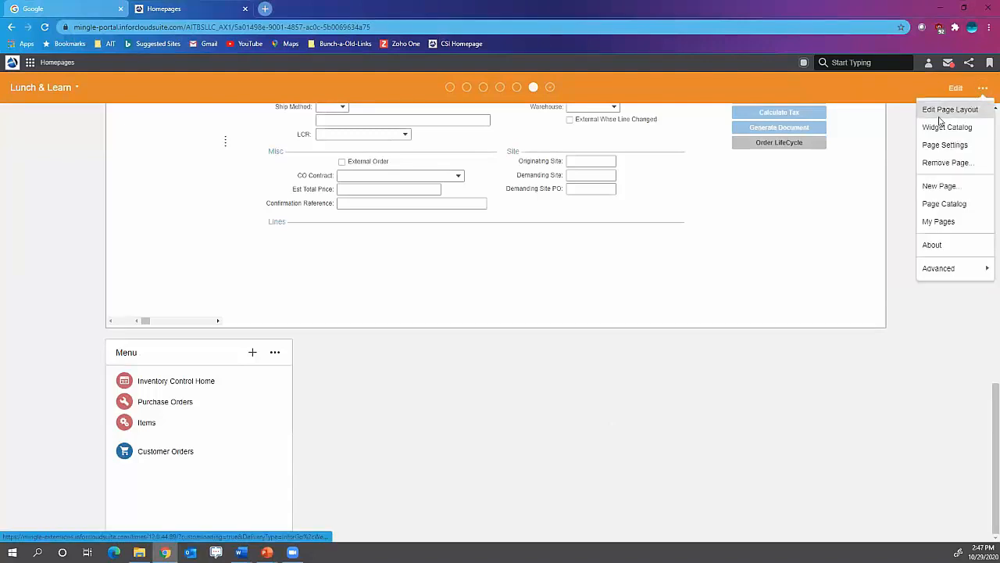
click(943, 113)
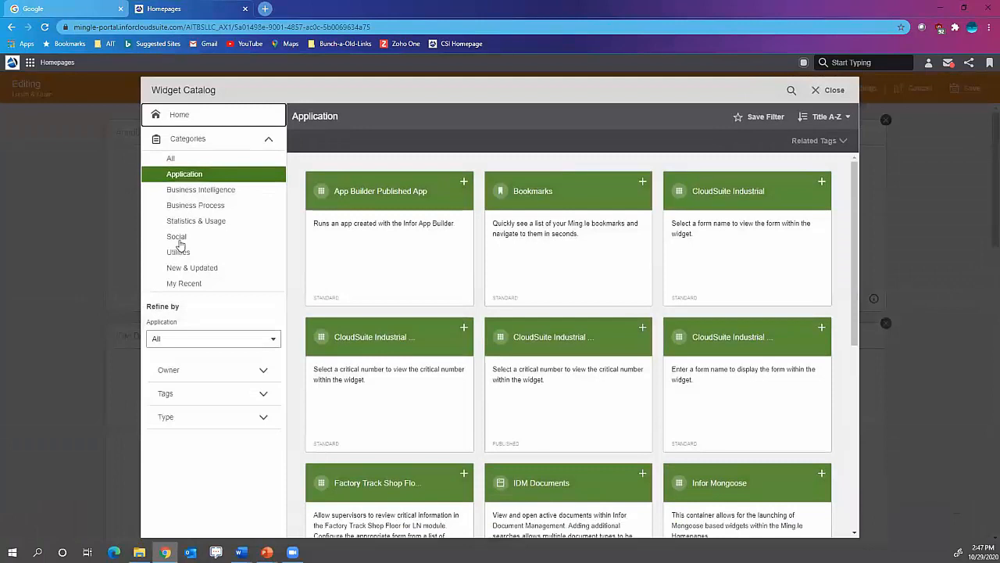
click(182, 238)
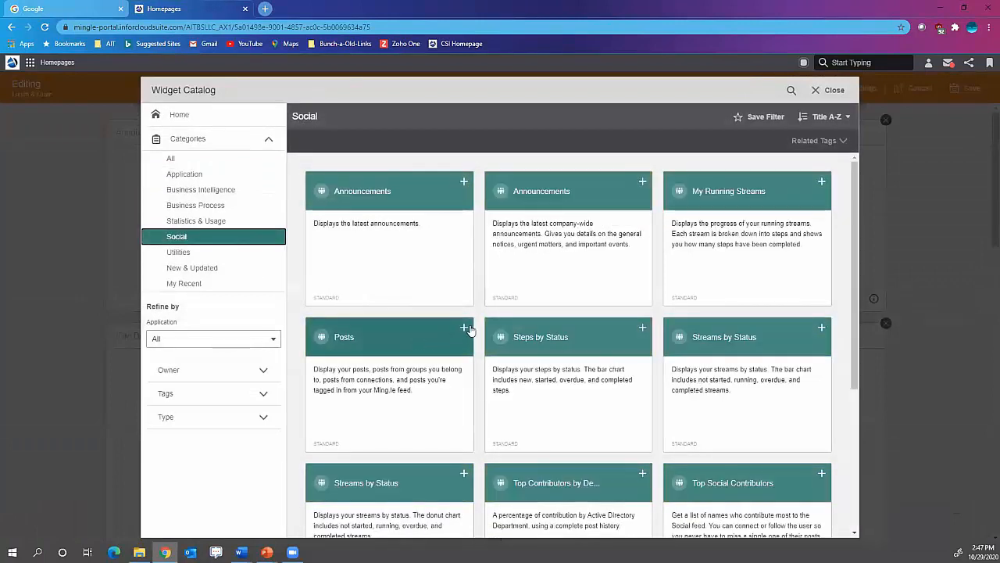
click(464, 327)
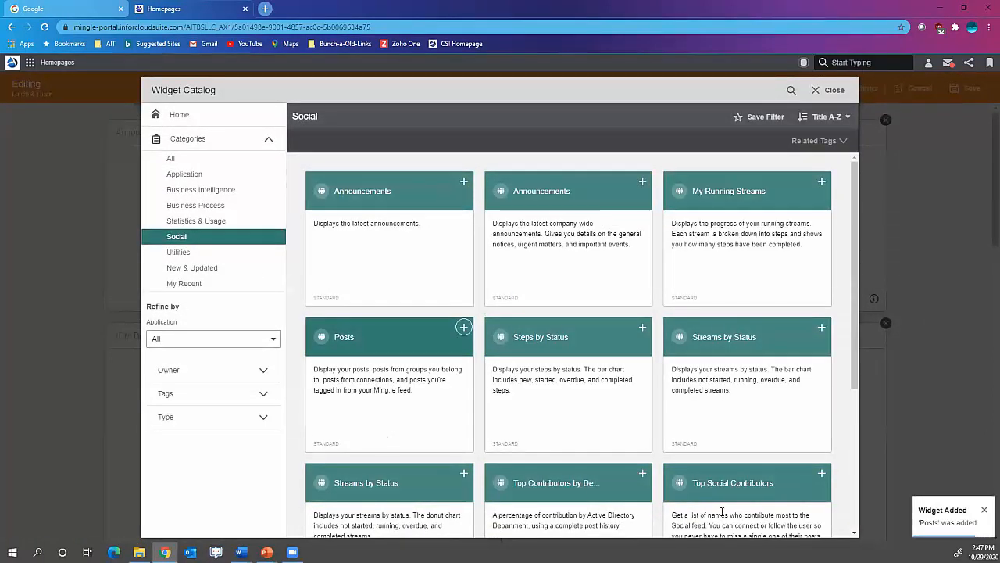
click(834, 91)
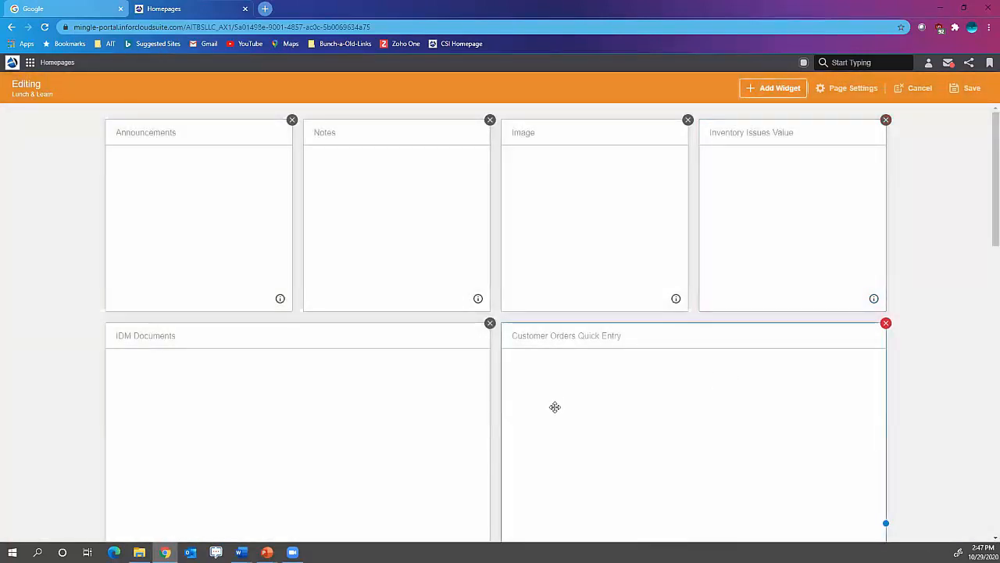
scroll(555, 406, down, 2)
click(963, 94)
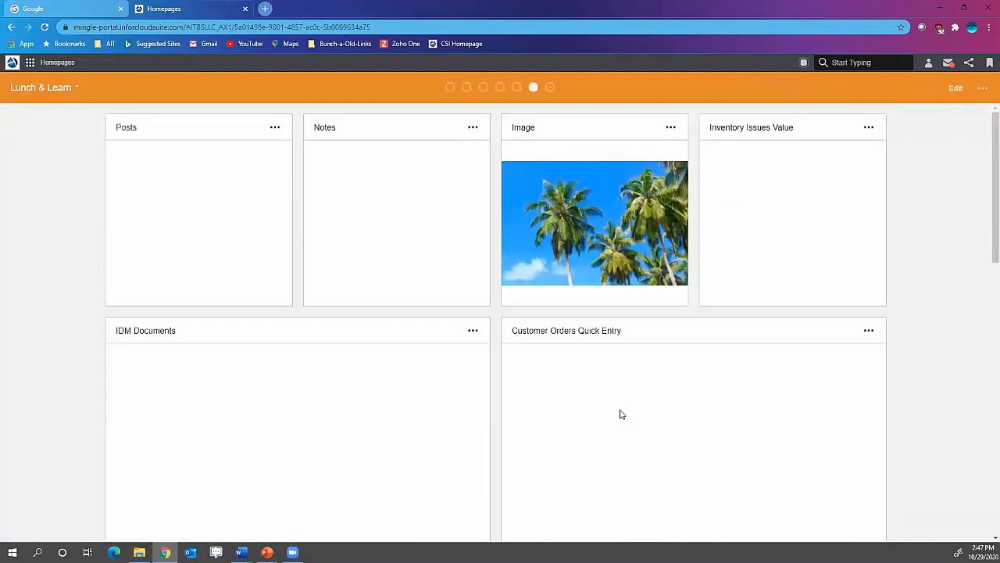
- View the details of the post tagged with item 001203-007 in the Posts widget and open its linked item record
scroll(621, 416, down, 2)
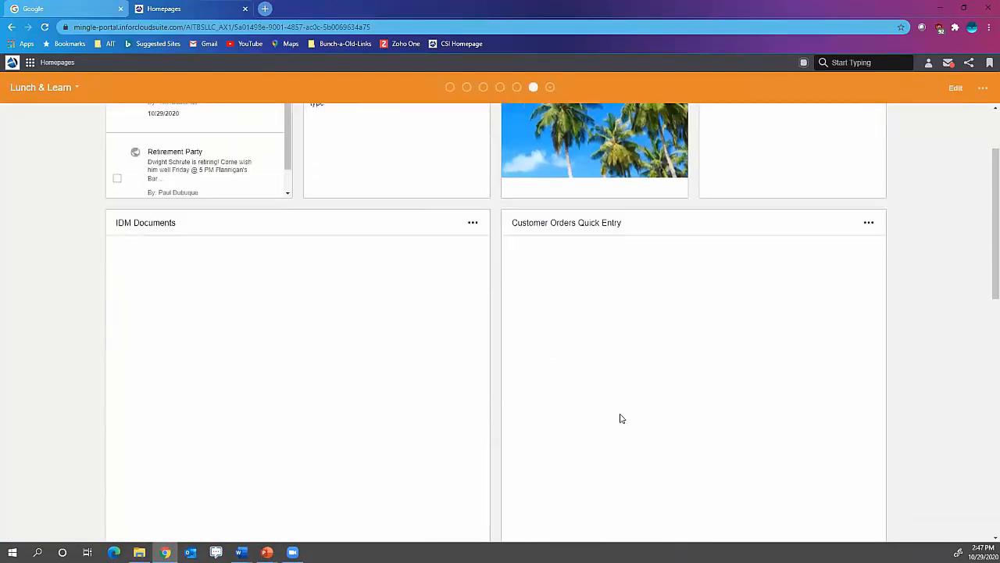
scroll(621, 419, down, 6)
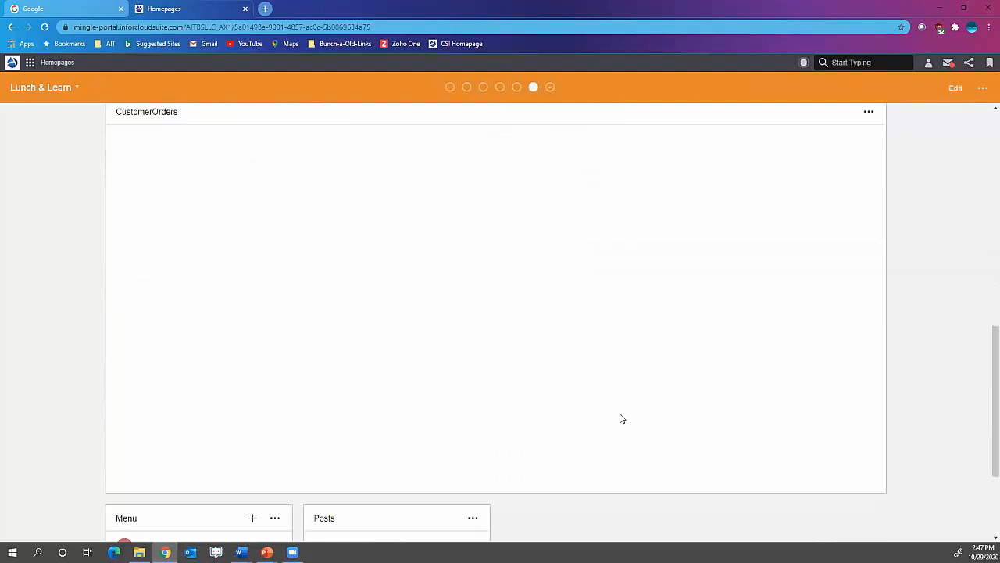
scroll(621, 420, down, 2)
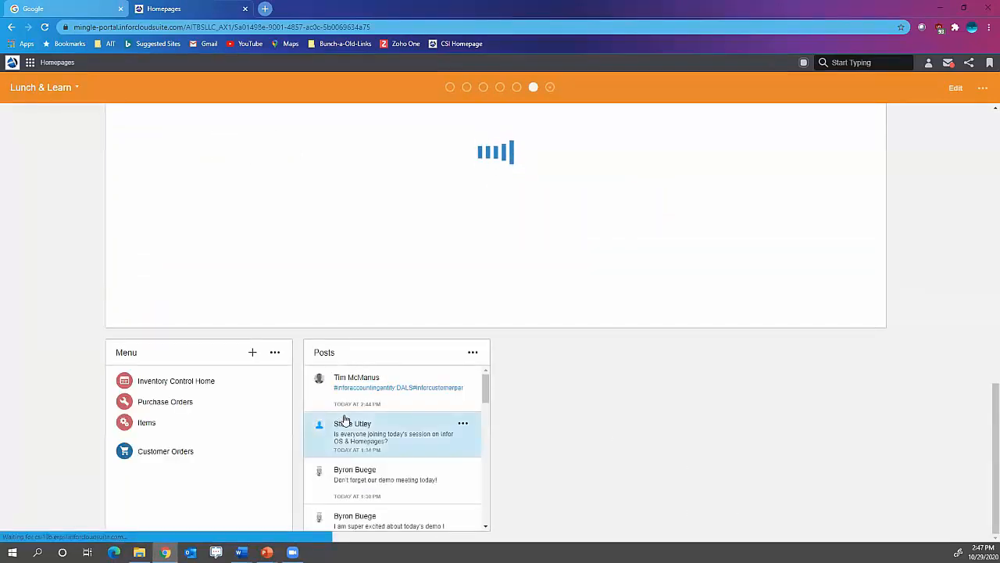
scroll(323, 436, up, 7)
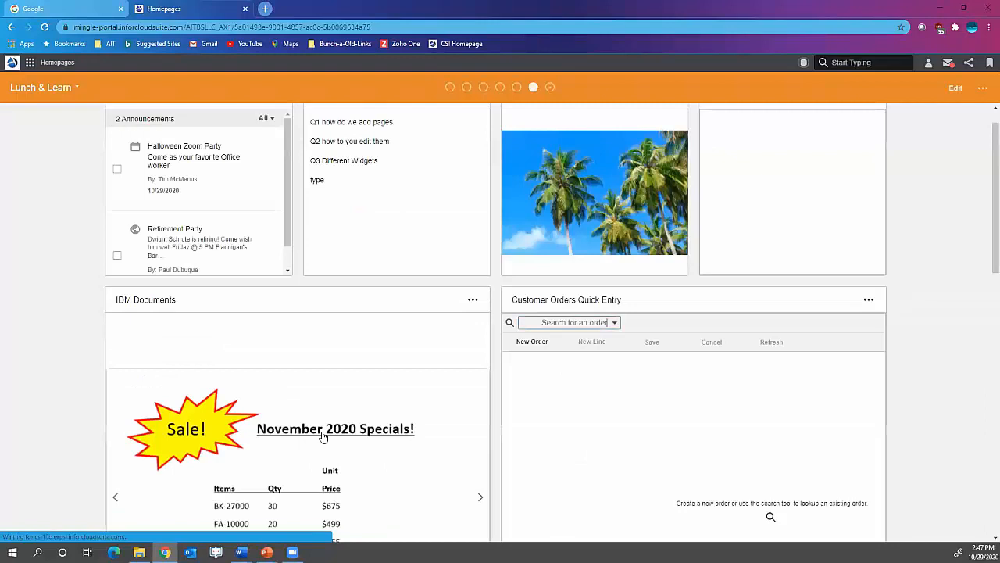
scroll(776, 471, down, 8)
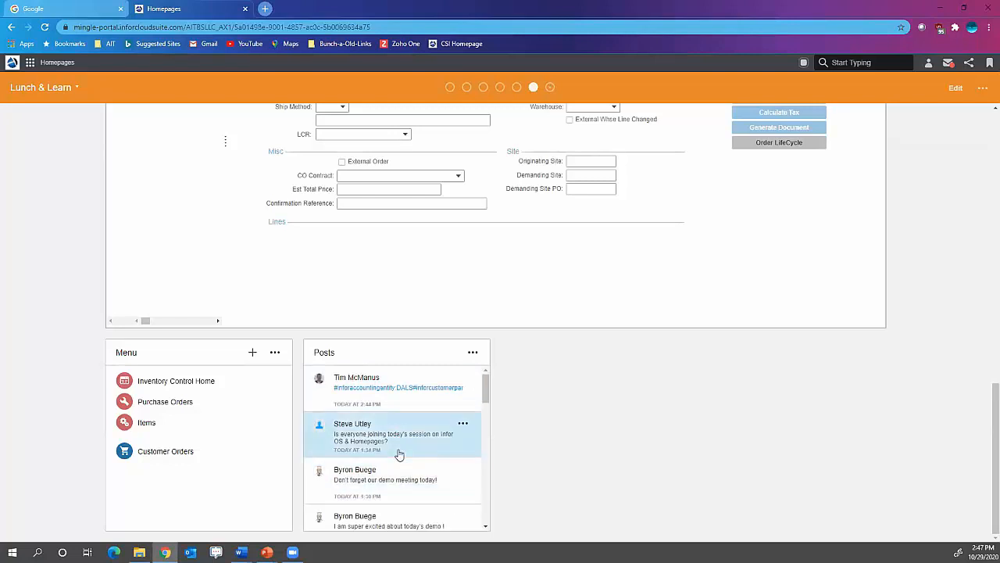
scroll(426, 434, down, 1)
scroll(426, 434, down, 3)
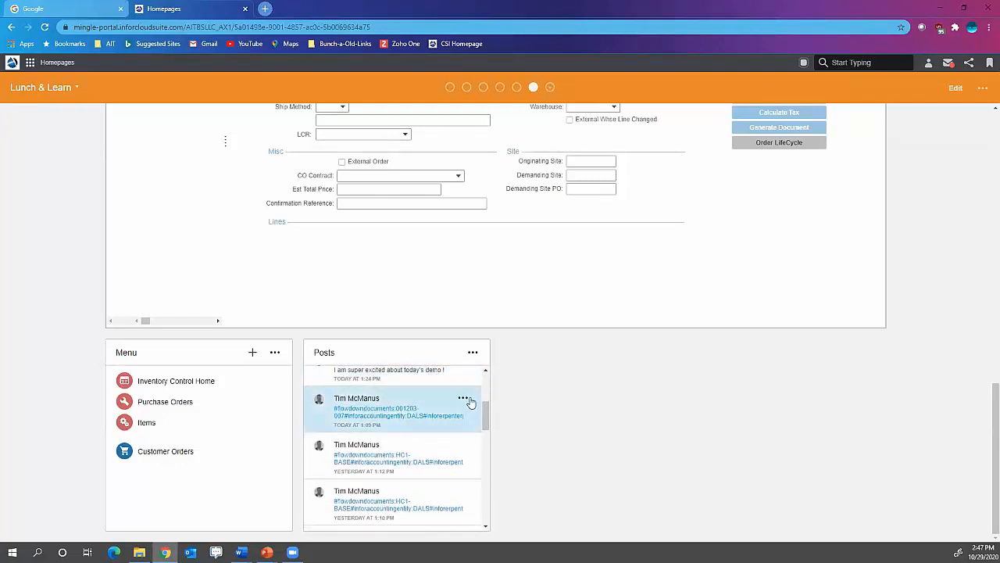
click(462, 398)
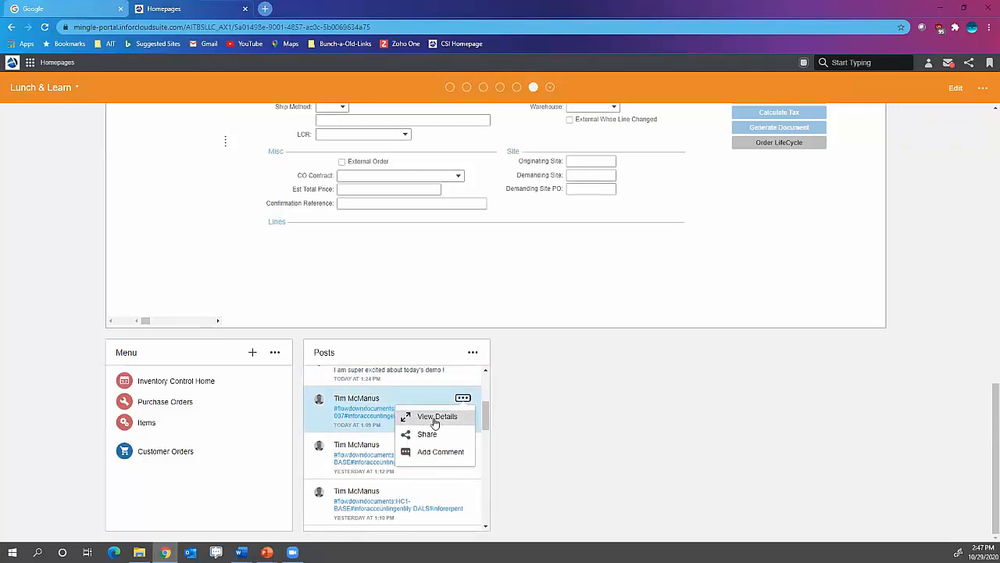
click(435, 417)
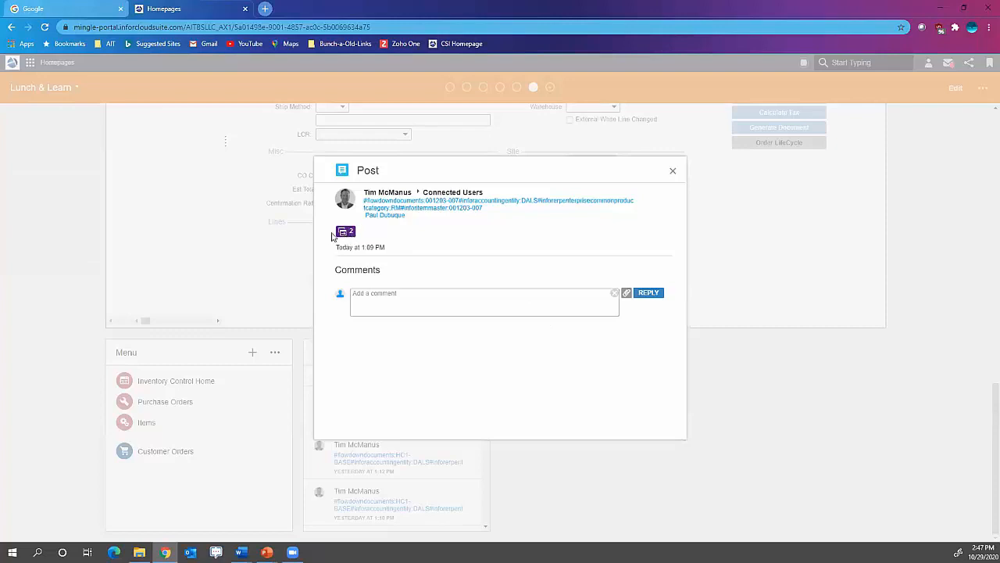
click(343, 232)
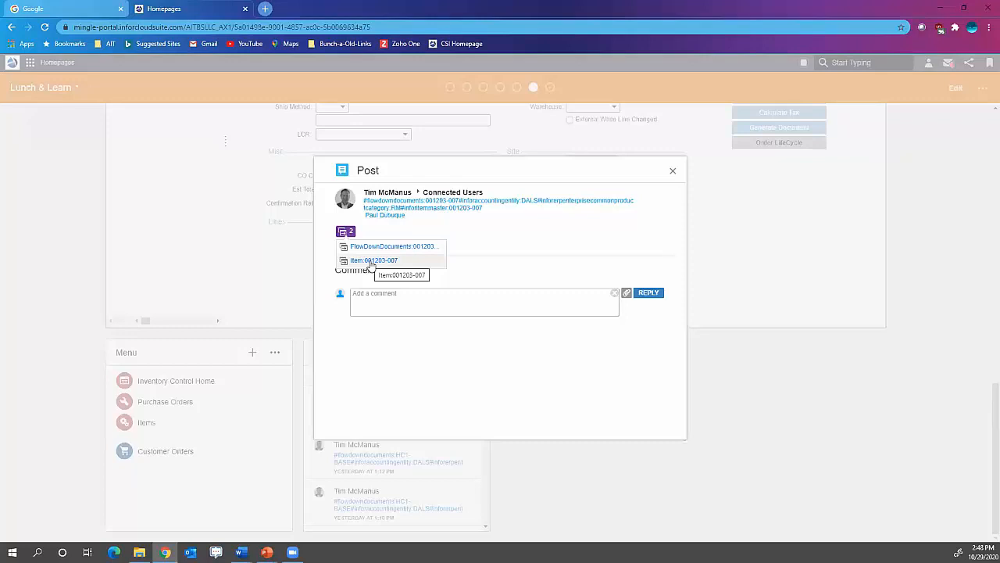
click(372, 261)
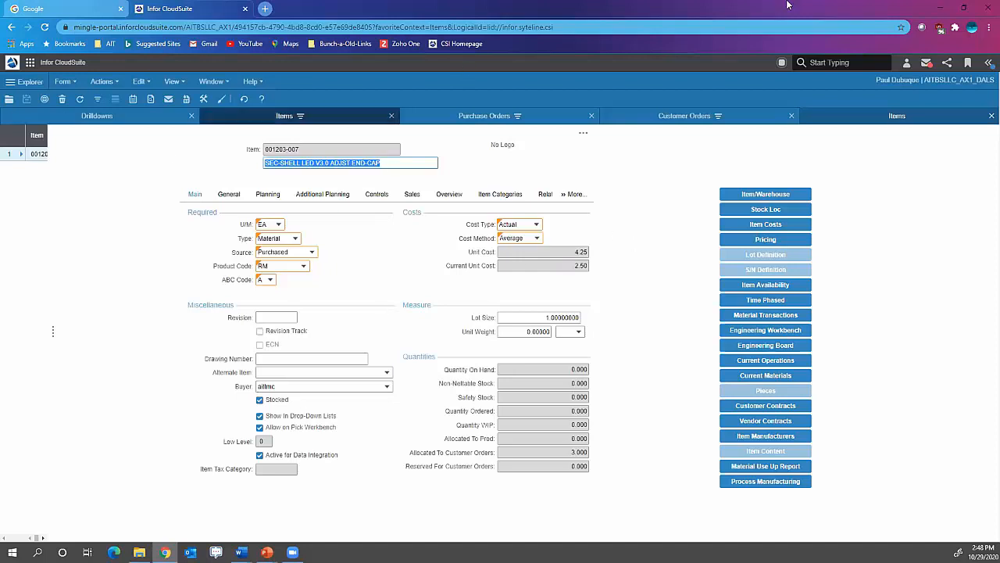
- Share item 001203-007 to the Connected Users feed with its default hashtags and attachments, mentioning a colleague in the message
click(940, 9)
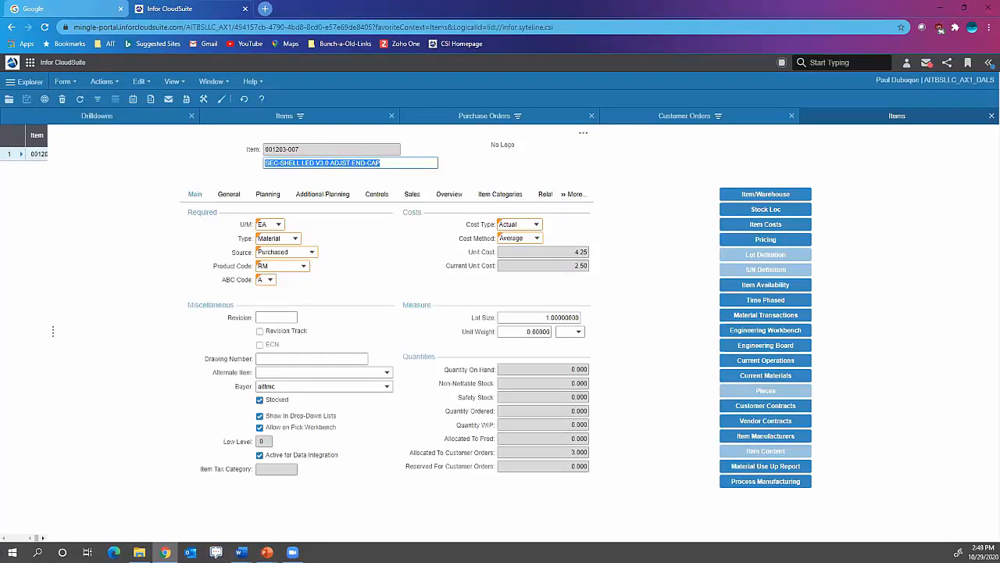
click(946, 64)
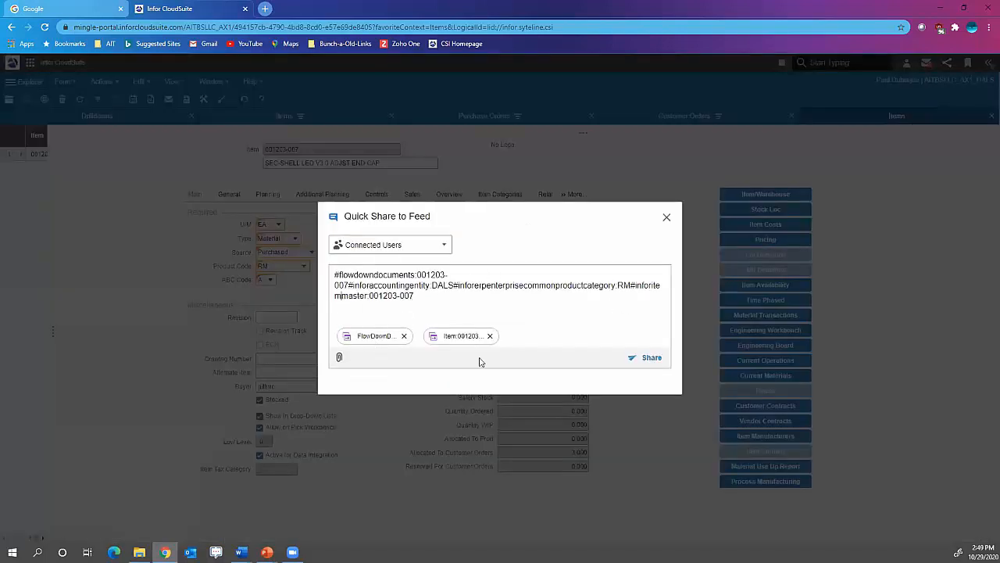
key(Return)
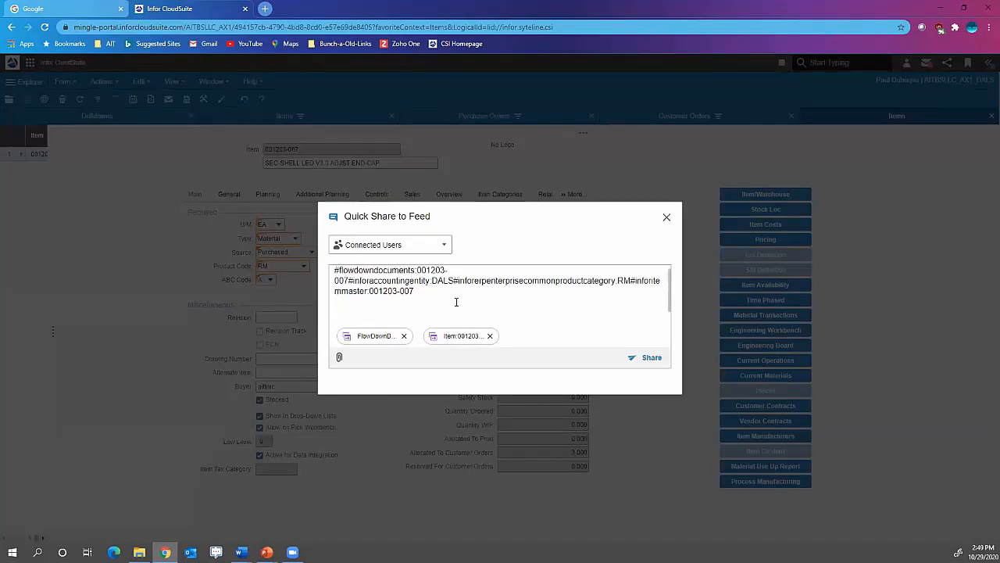
text(@ti)
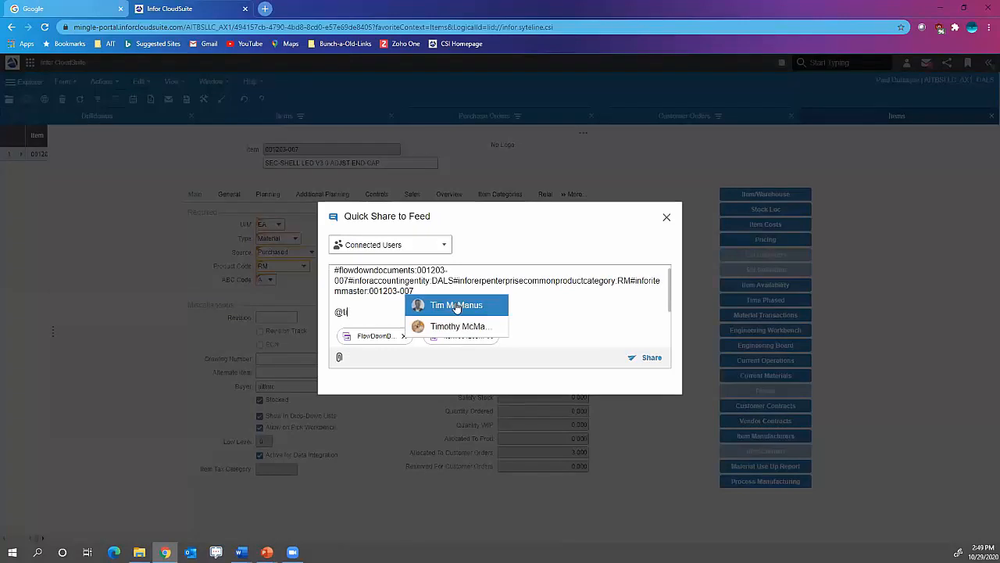
click(458, 305)
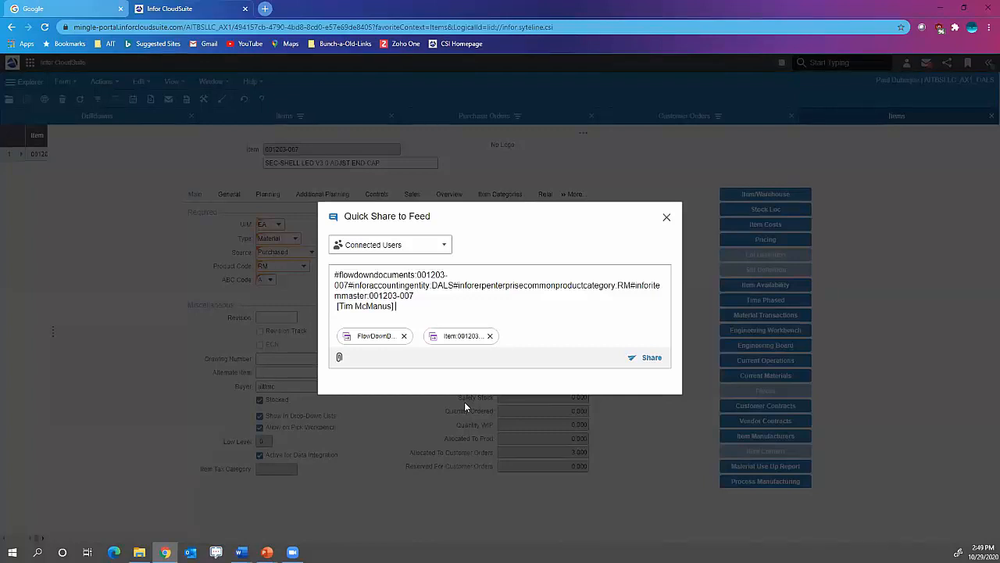
click(646, 361)
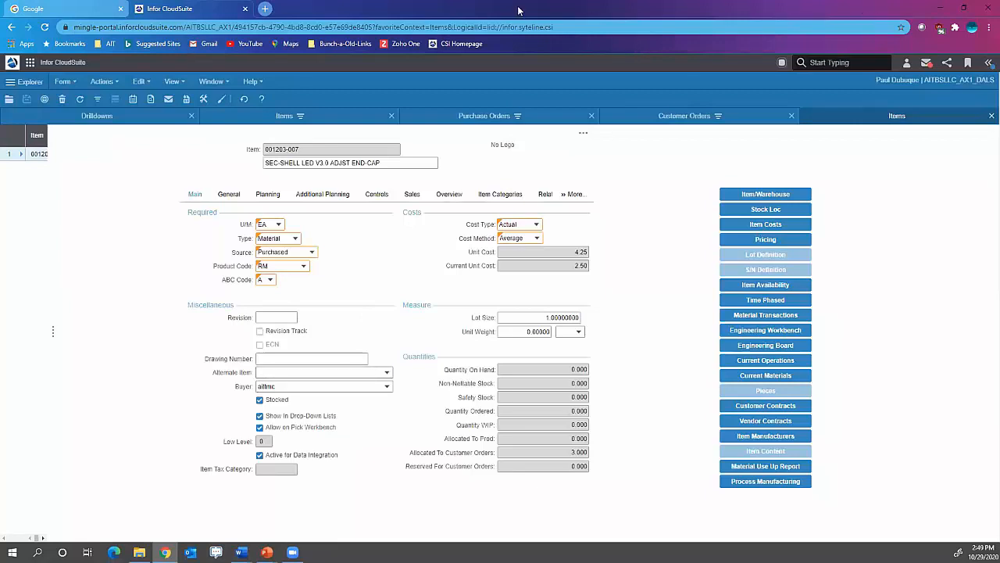
- Check the Posts widget on the Lunch & Learn homepage for the shared item post and minimize the browser to return to the slide show
click(12, 62)
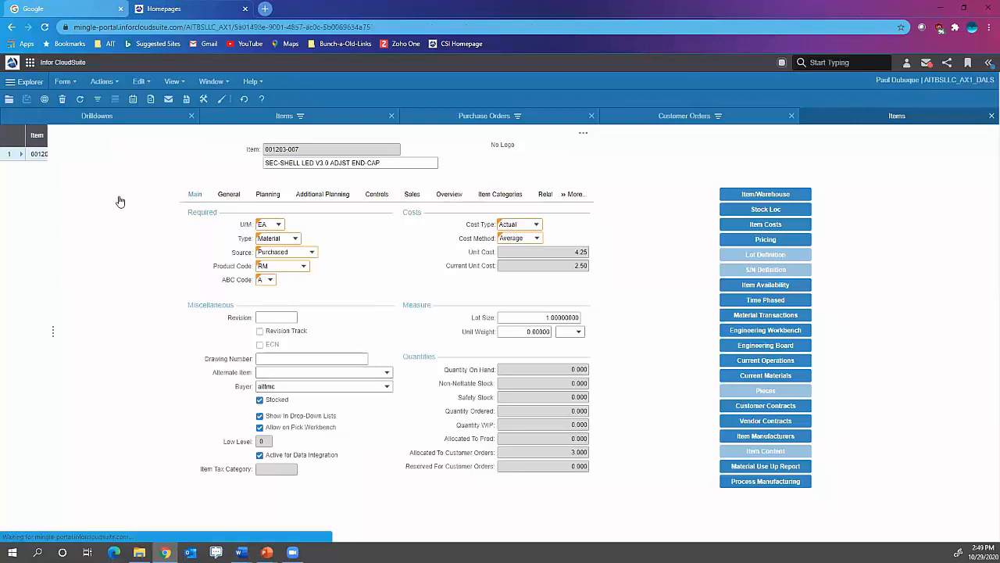
scroll(401, 396, up, 3)
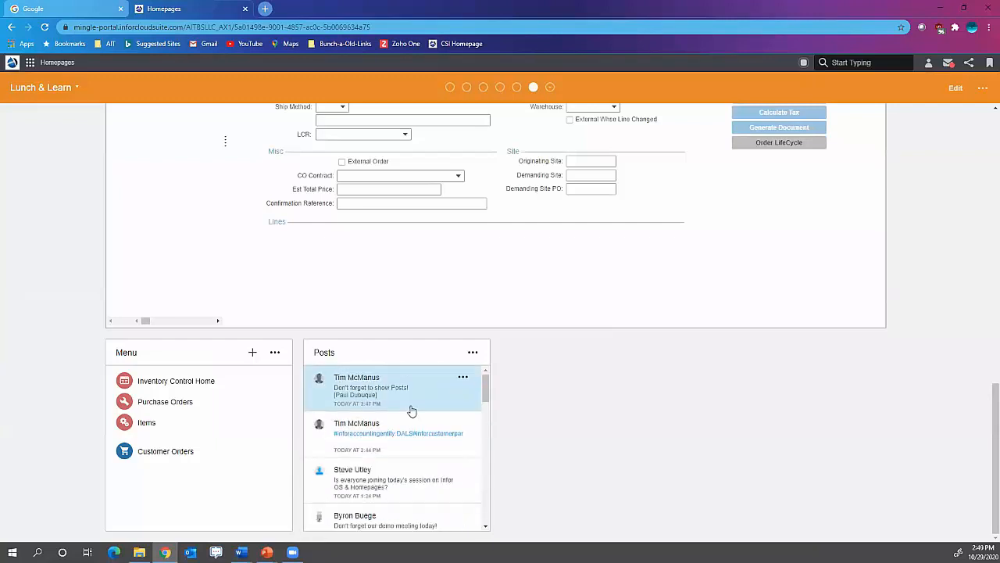
scroll(518, 513, down, 1)
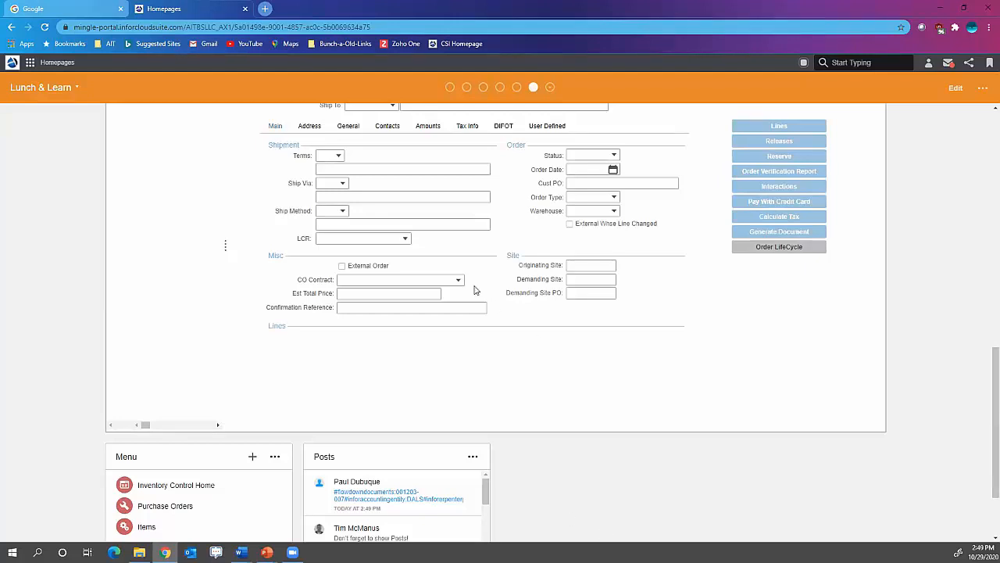
click(940, 7)
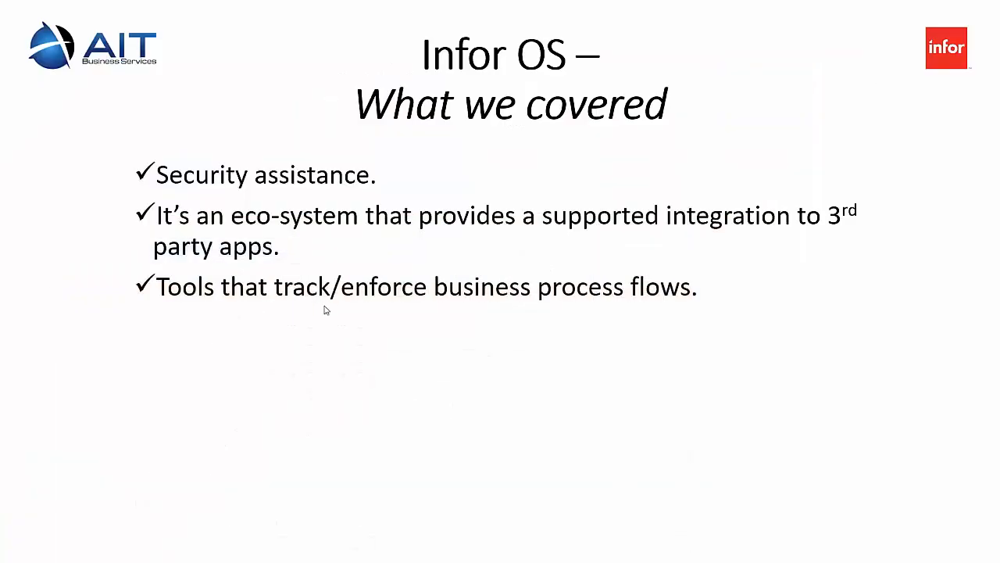
click(647, 300)
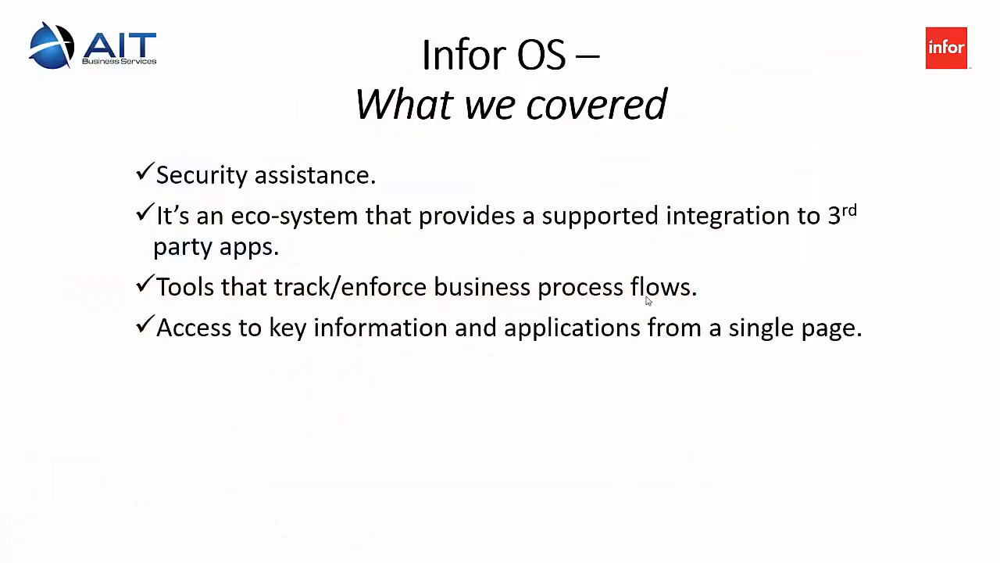
click(614, 349)
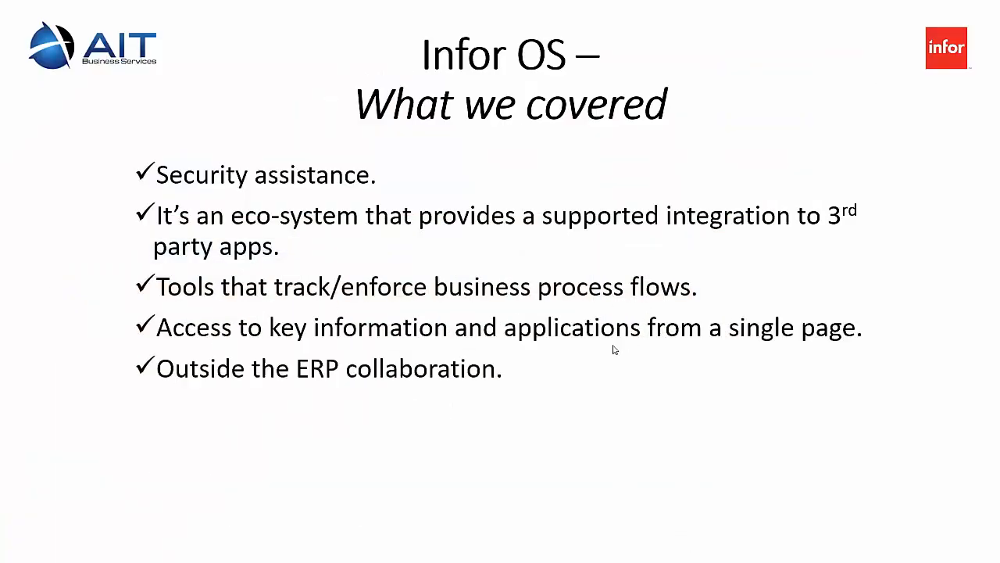
click(393, 373)
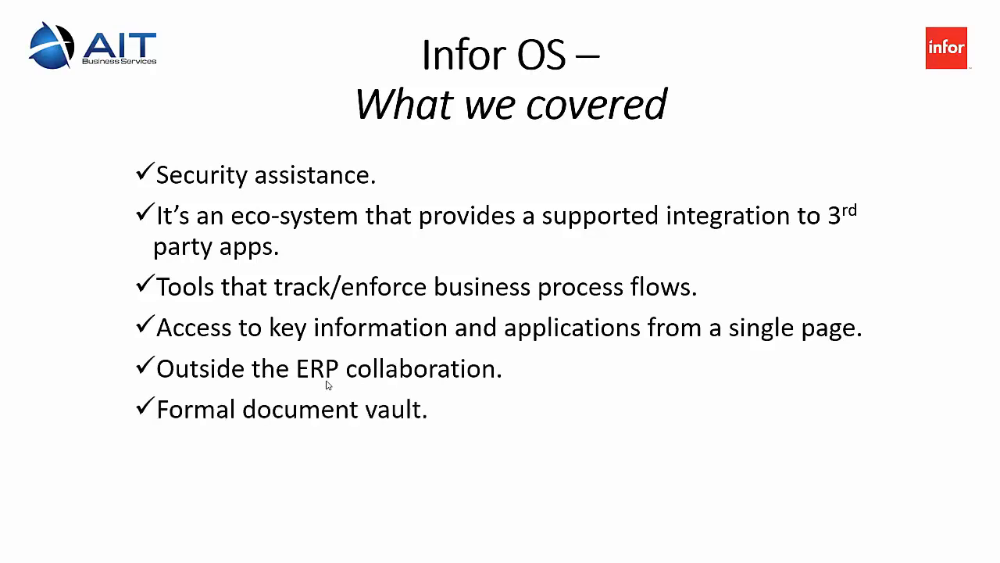
click(263, 421)
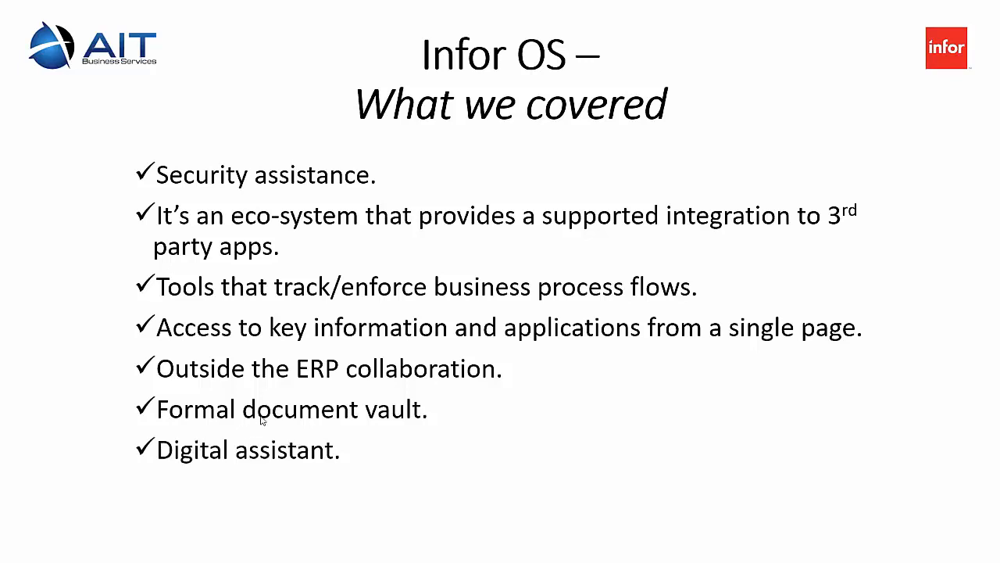